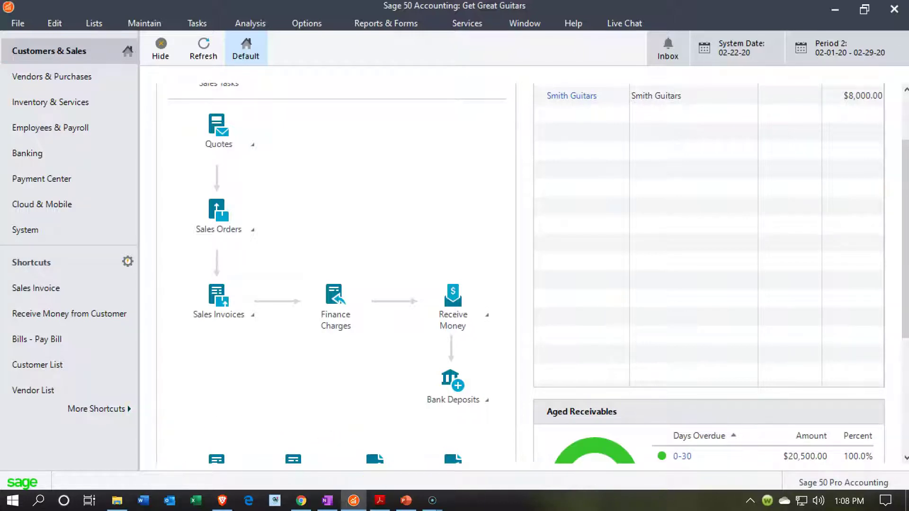
Review the beginning trial balance PDF in Adobe Acrobat Reader and return to Sage 50.
{"action": "left_click", "coordinate": [378, 501]}
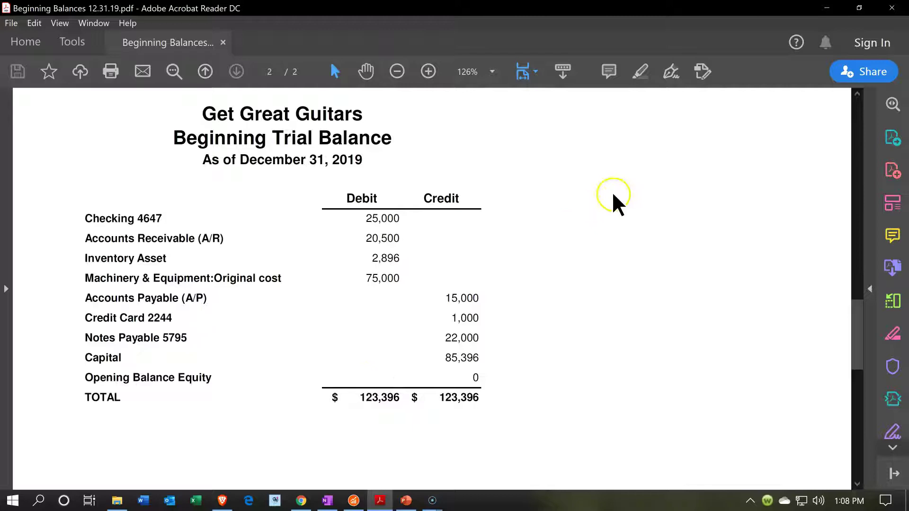
{"action": "left_click", "coordinate": [827, 9]}
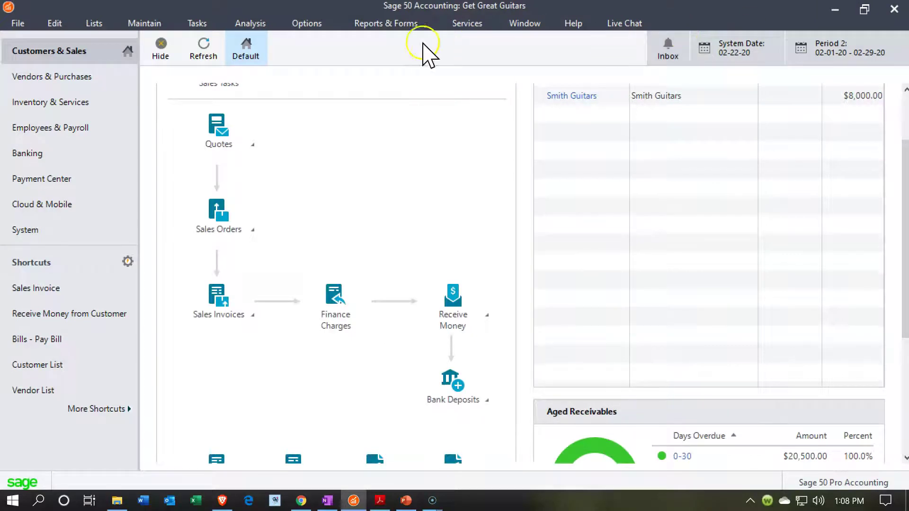
Display the standard Balance Sheet for the range Period 1 (1/1/20) to Period 1 (1/31/20) and review it.
{"action": "left_click", "coordinate": [379, 26]}
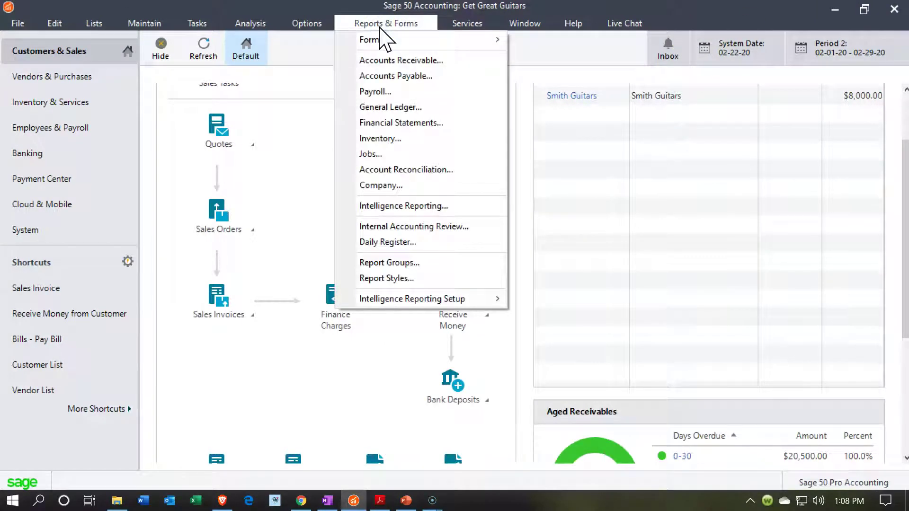
{"action": "left_click", "coordinate": [429, 123]}
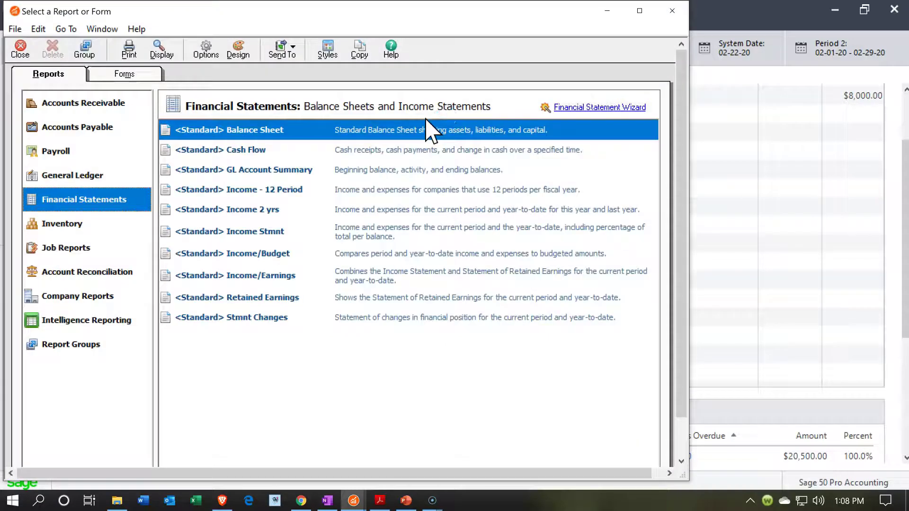
{"action": "double_click", "coordinate": [275, 136]}
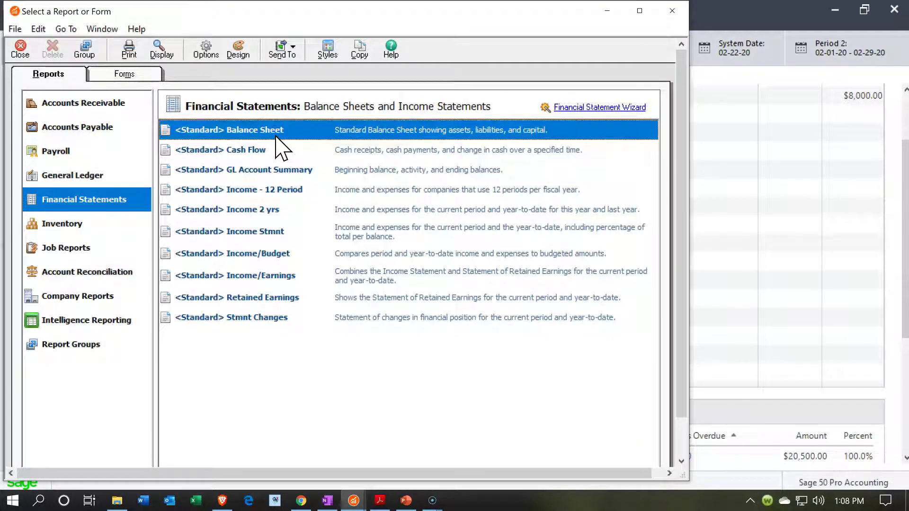
{"action": "left_click", "coordinate": [175, 110]}
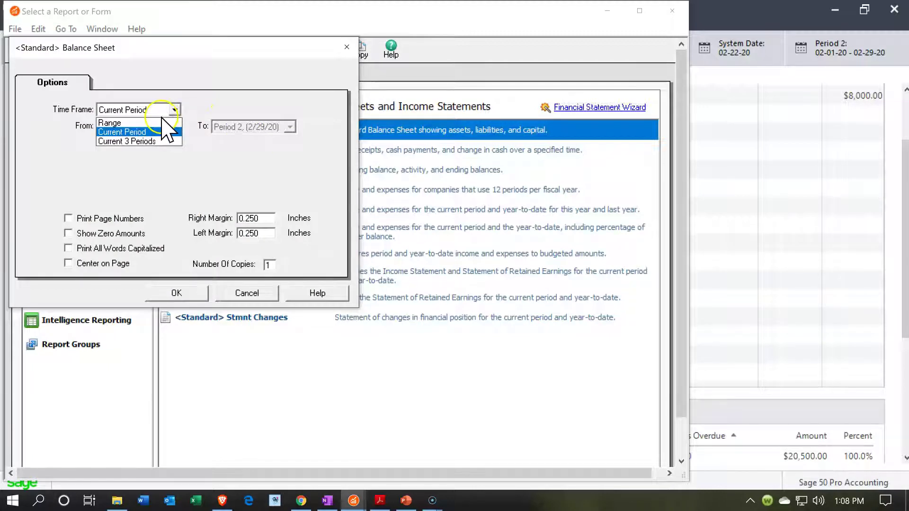
{"action": "left_click", "coordinate": [142, 122]}
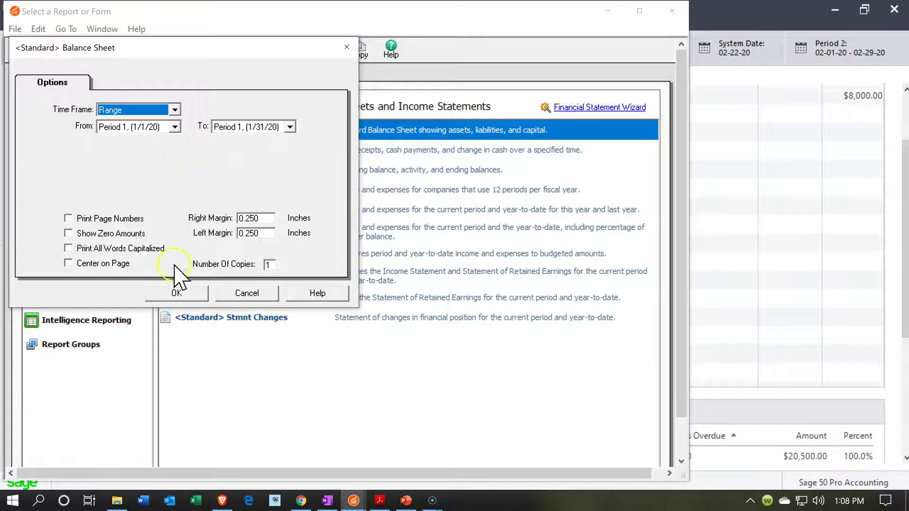
{"action": "left_click", "coordinate": [184, 296]}
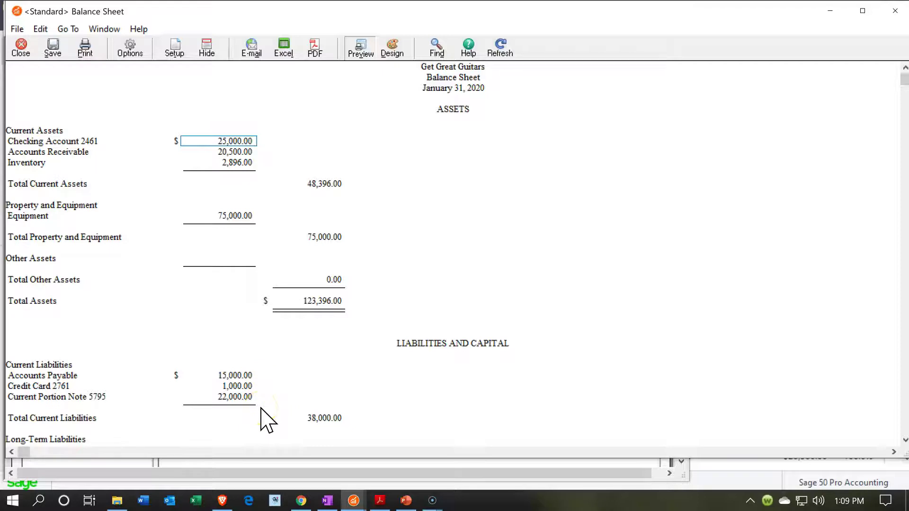
{"action": "scroll", "coordinate": [267, 420], "scroll_direction": "down", "scroll_amount": 1}
{"action": "scroll", "coordinate": [268, 420], "scroll_direction": "down", "scroll_amount": 1}
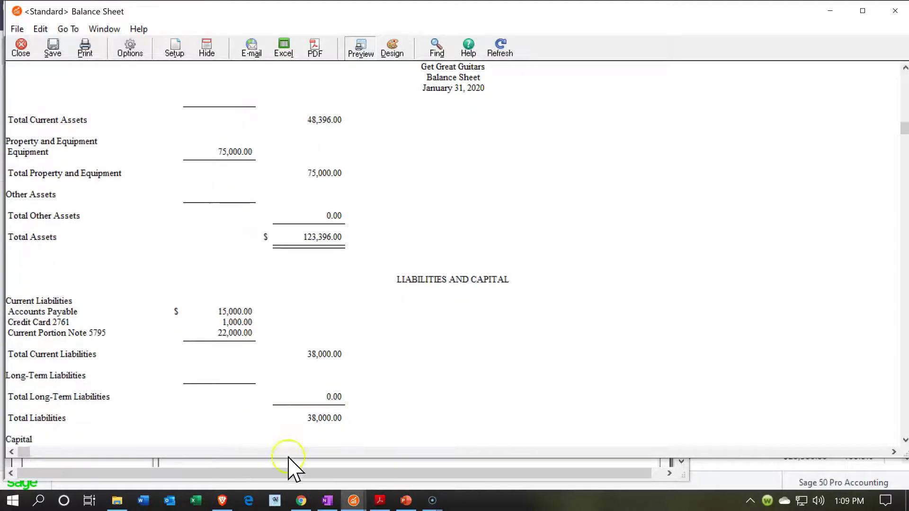
Place the beginning trial balance PDF beside the Balance Sheet, with the PDF zoomed to 100% and all its accounts in view.
{"action": "left_click", "coordinate": [378, 501]}
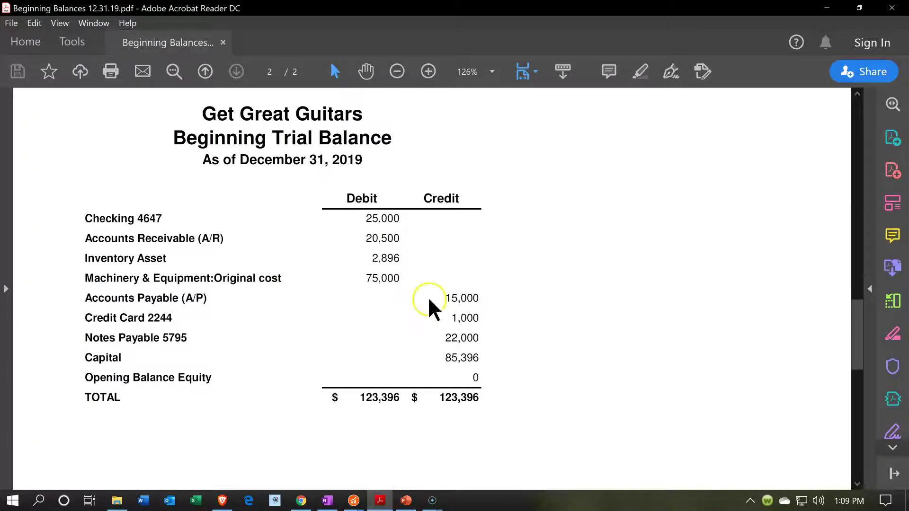
{"action": "left_click_drag", "start_coordinate": [323, 5], "coordinate": [908, 108]}
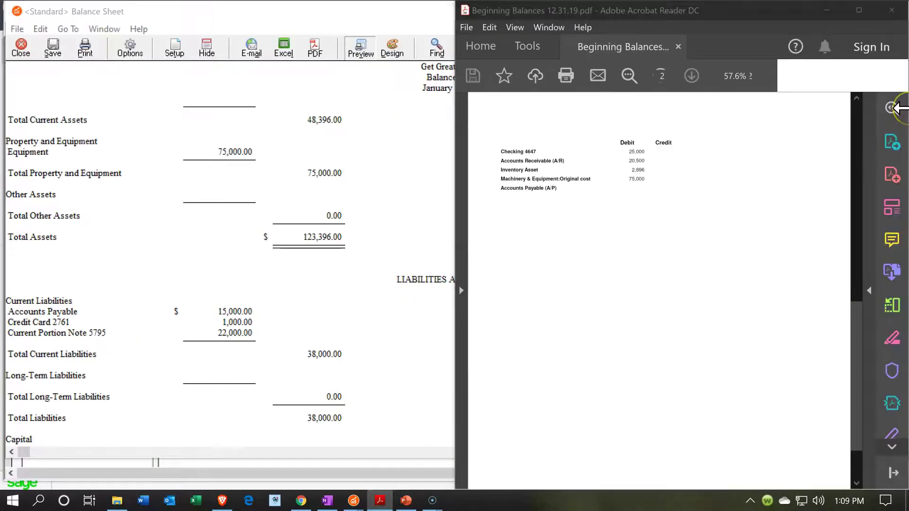
{"action": "left_click", "coordinate": [546, 310]}
{"action": "scroll", "coordinate": [215, 313], "scroll_direction": "up", "scroll_amount": 1}
{"action": "scroll", "coordinate": [215, 313], "scroll_direction": "up", "scroll_amount": 1}
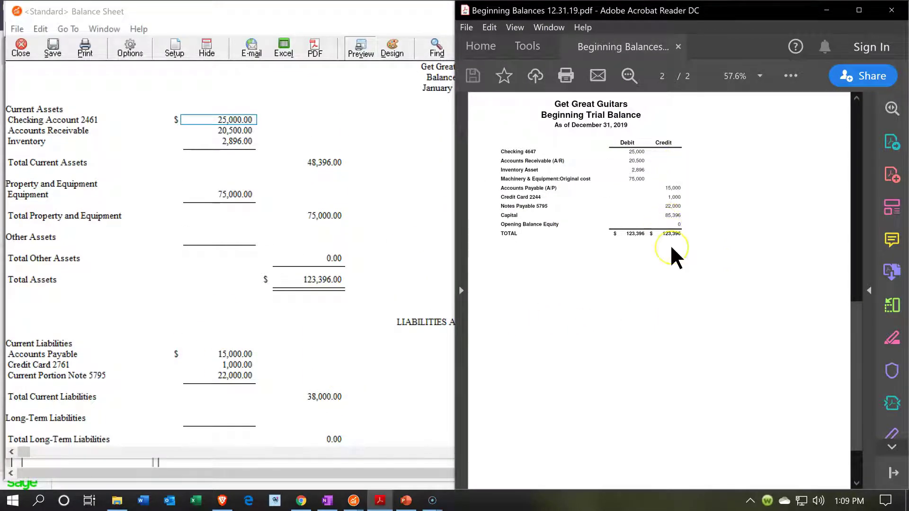
{"action": "scroll", "coordinate": [675, 255], "scroll_direction": "up", "scroll_amount": 2, "text": "ctrl"}
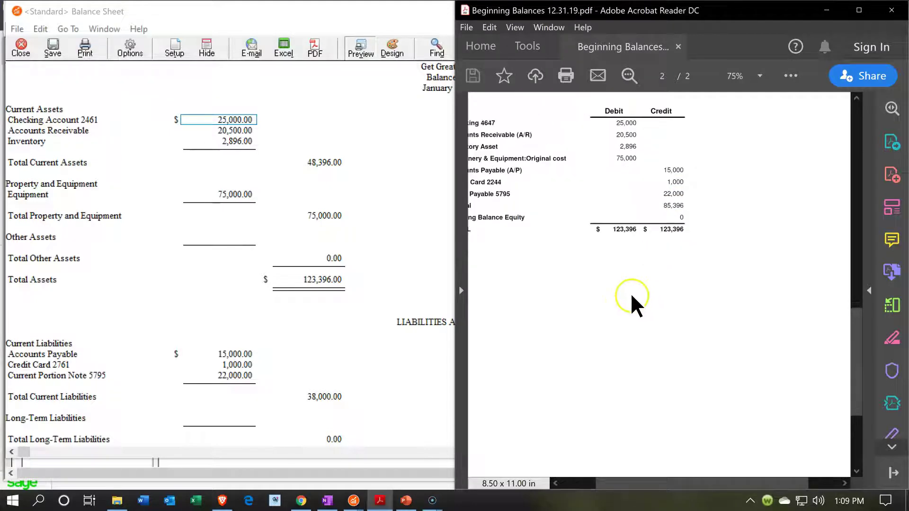
{"action": "scroll", "coordinate": [622, 310], "scroll_direction": "up", "scroll_amount": 1, "text": "ctrl"}
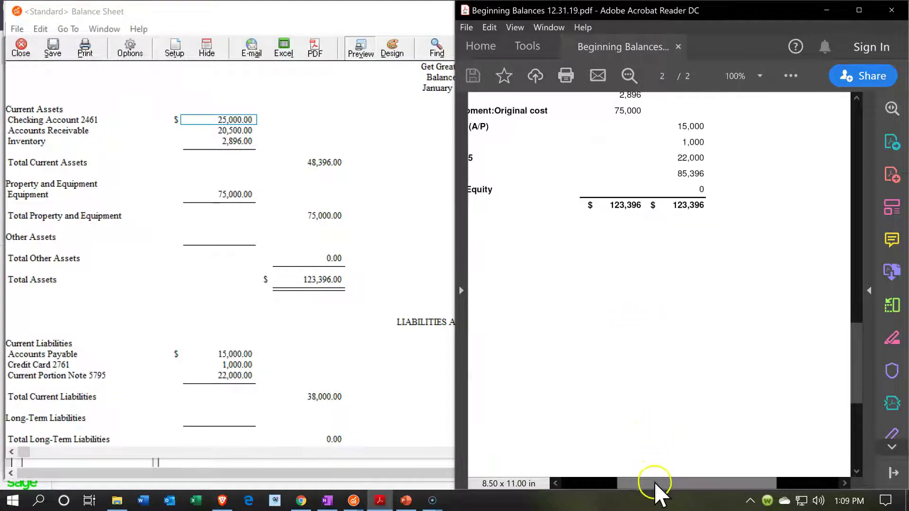
{"action": "left_click_drag", "start_coordinate": [653, 483], "coordinate": [618, 483]}
{"action": "scroll", "coordinate": [617, 403], "scroll_direction": "up", "scroll_amount": 5}
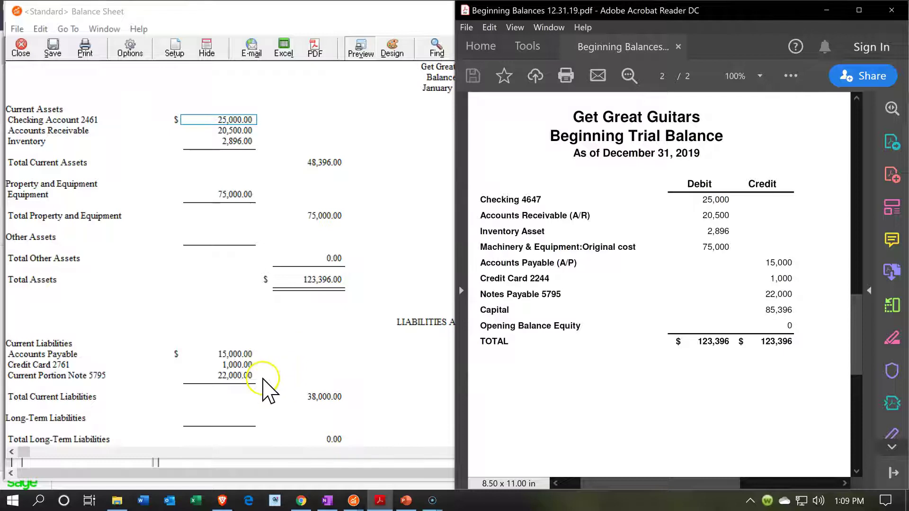
Compare the Balance Sheet's liabilities and capital with the PDF trial balance, then restore the PDF to full screen and minimize both windows.
{"action": "scroll", "coordinate": [269, 395], "scroll_direction": "down", "scroll_amount": 1}
{"action": "scroll", "coordinate": [269, 394], "scroll_direction": "down", "scroll_amount": 3}
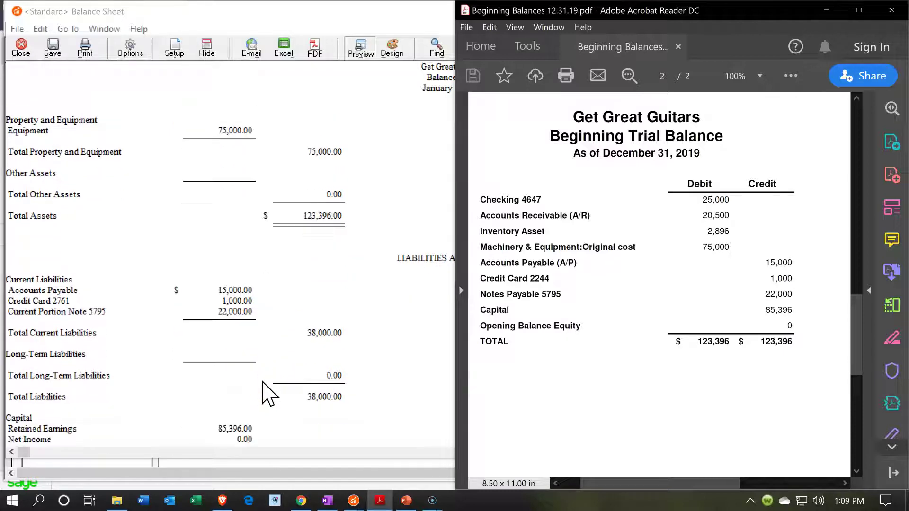
{"action": "scroll", "coordinate": [269, 392], "scroll_direction": "down", "scroll_amount": 1}
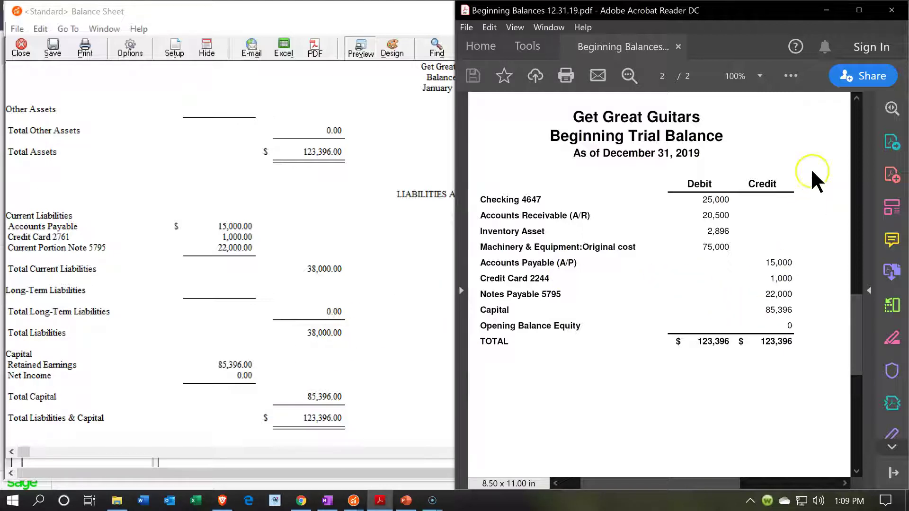
{"action": "left_click", "coordinate": [859, 9]}
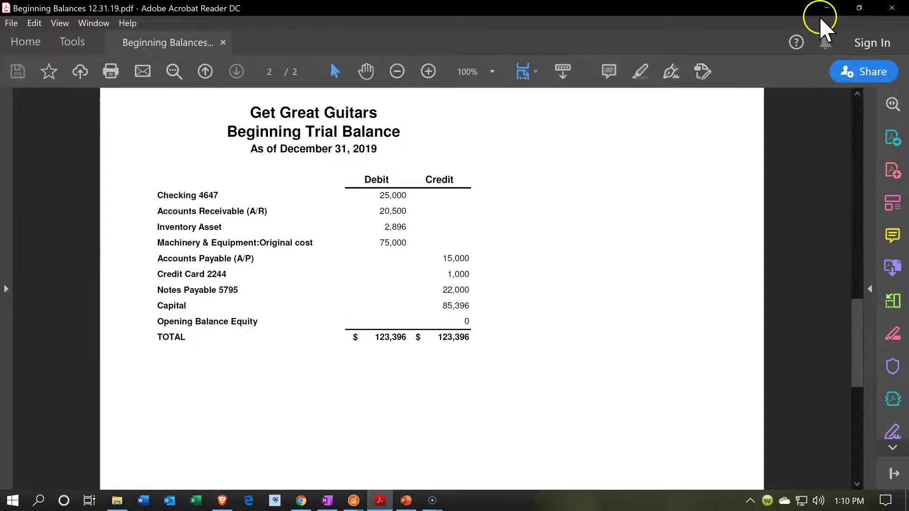
{"action": "left_click", "coordinate": [822, 3]}
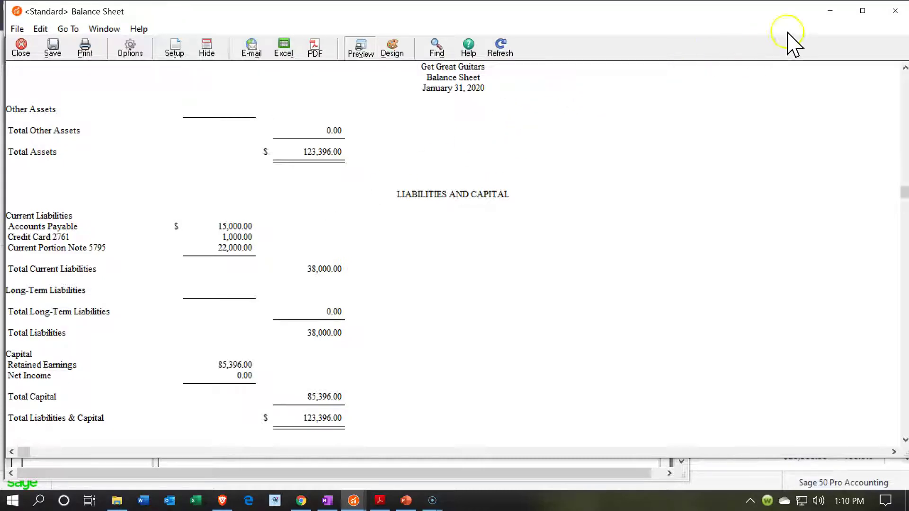
{"action": "left_click", "coordinate": [826, 15]}
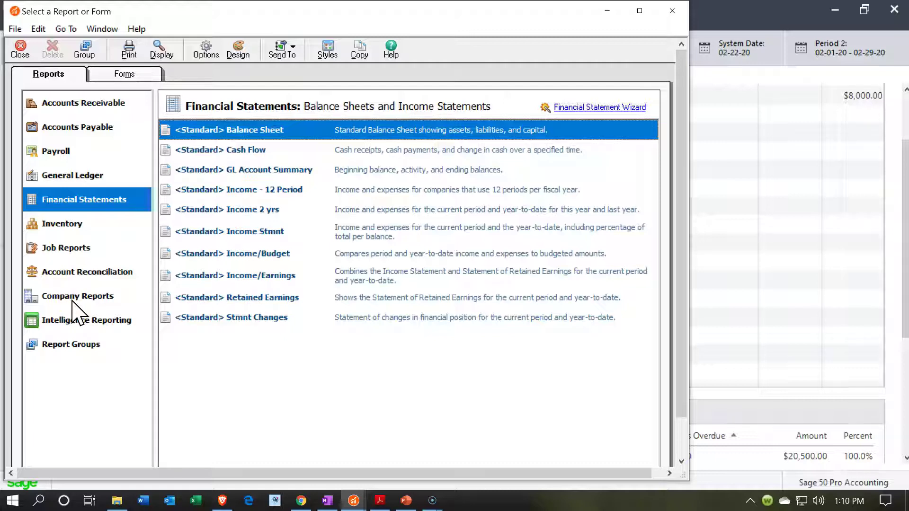
Display the Working Trial Balance from the General Ledger reports and look through its accounts.
{"action": "left_click", "coordinate": [80, 177]}
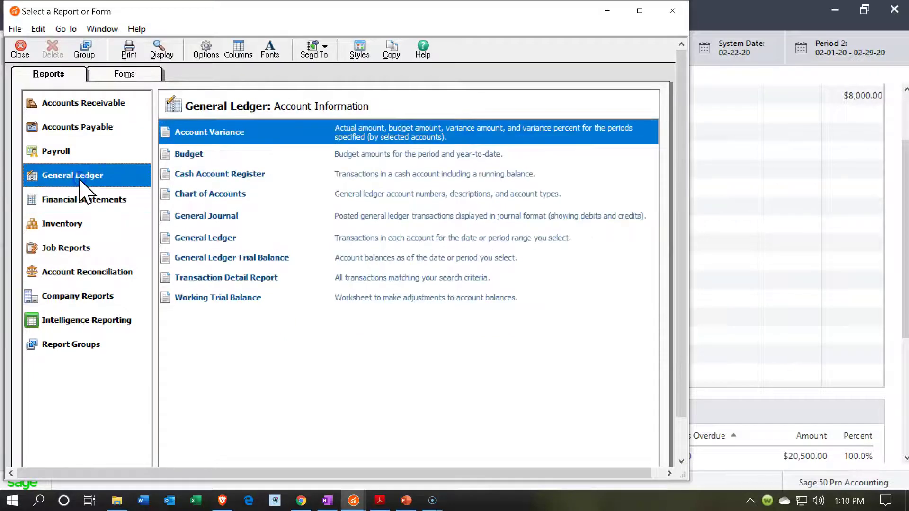
{"action": "double_click", "coordinate": [208, 298]}
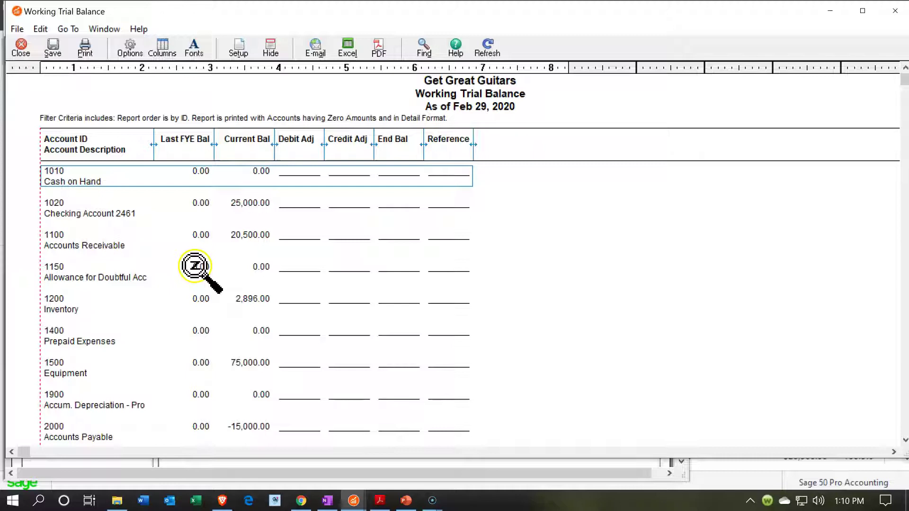
{"action": "scroll", "coordinate": [219, 263], "scroll_direction": "down", "scroll_amount": 1}
{"action": "scroll", "coordinate": [239, 305], "scroll_direction": "down", "scroll_amount": 3}
{"action": "scroll", "coordinate": [239, 306], "scroll_direction": "up", "scroll_amount": 2}
{"action": "scroll", "coordinate": [239, 306], "scroll_direction": "up", "scroll_amount": 3}
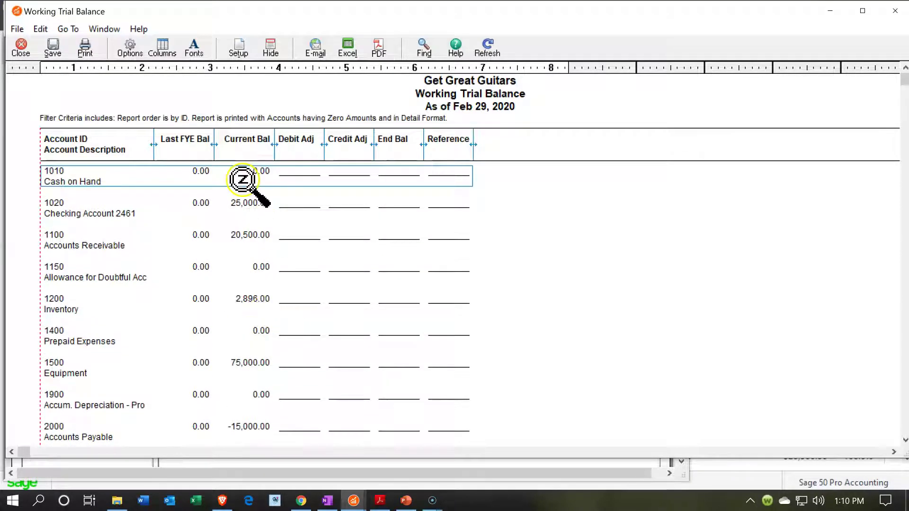
Exclude accounts with zero amounts in the Working Trial Balance report options.
{"action": "left_click", "coordinate": [131, 54]}
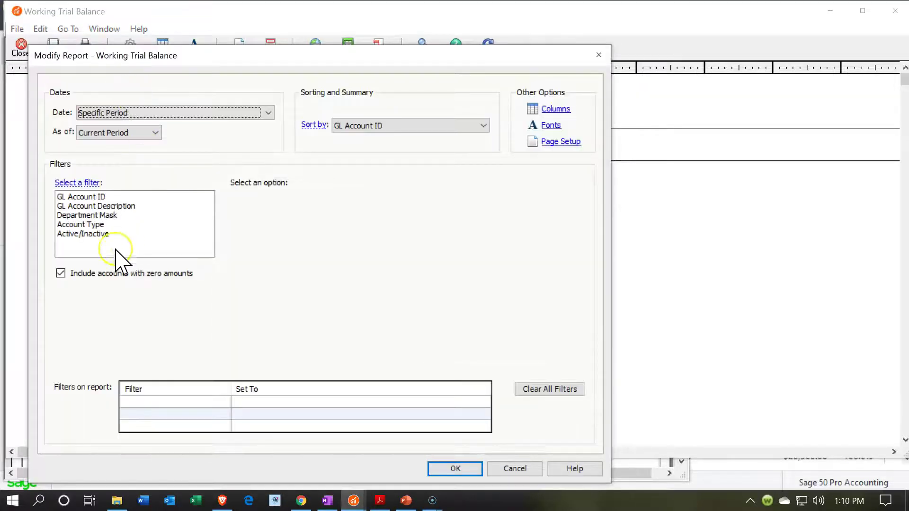
{"action": "left_click", "coordinate": [66, 278]}
{"action": "left_click", "coordinate": [66, 279]}
{"action": "left_click", "coordinate": [67, 279]}
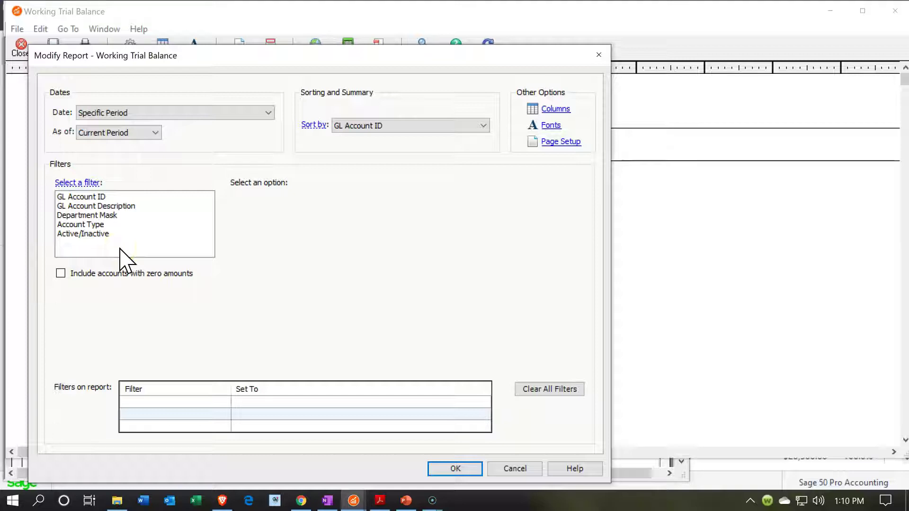
Run the Working Trial Balance as of the specific date Jan 31, 2020, review it and minimize the report.
{"action": "left_click", "coordinate": [204, 115]}
{"action": "left_click", "coordinate": [204, 115]}
{"action": "left_click", "coordinate": [205, 116]}
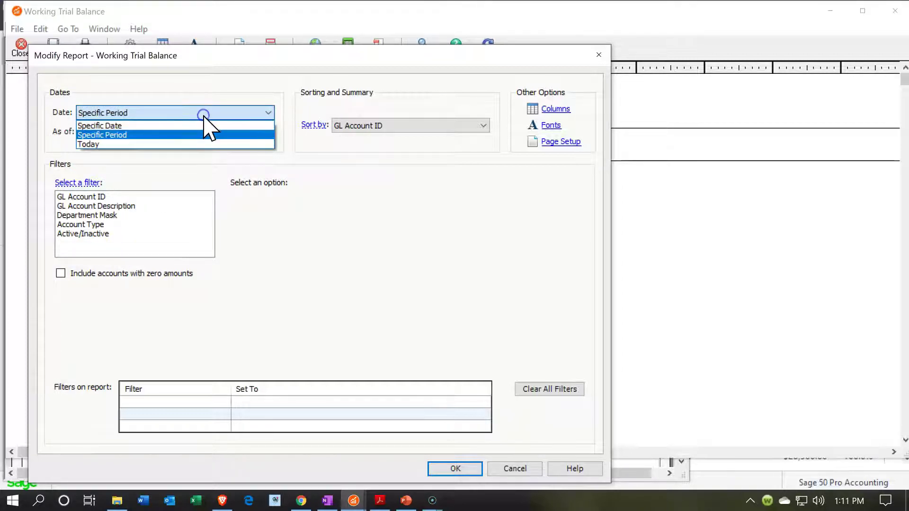
{"action": "left_click", "coordinate": [199, 126]}
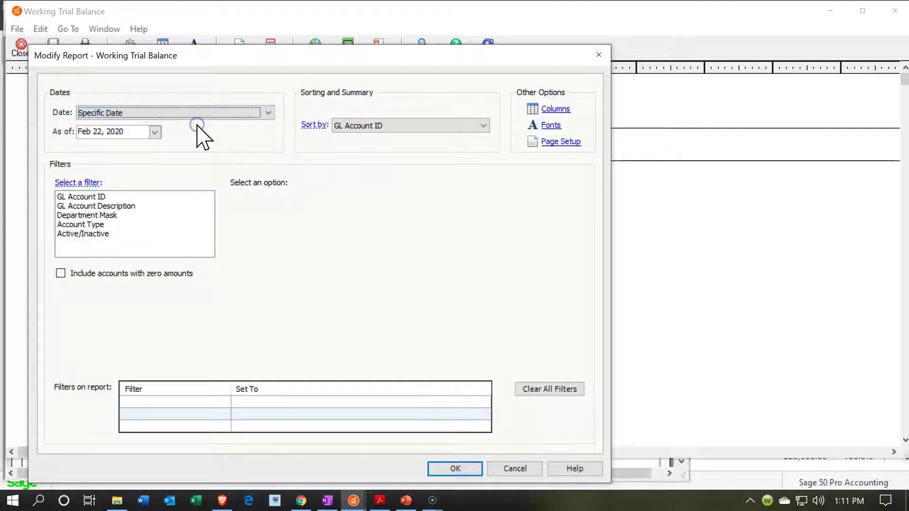
{"action": "left_click", "coordinate": [155, 132]}
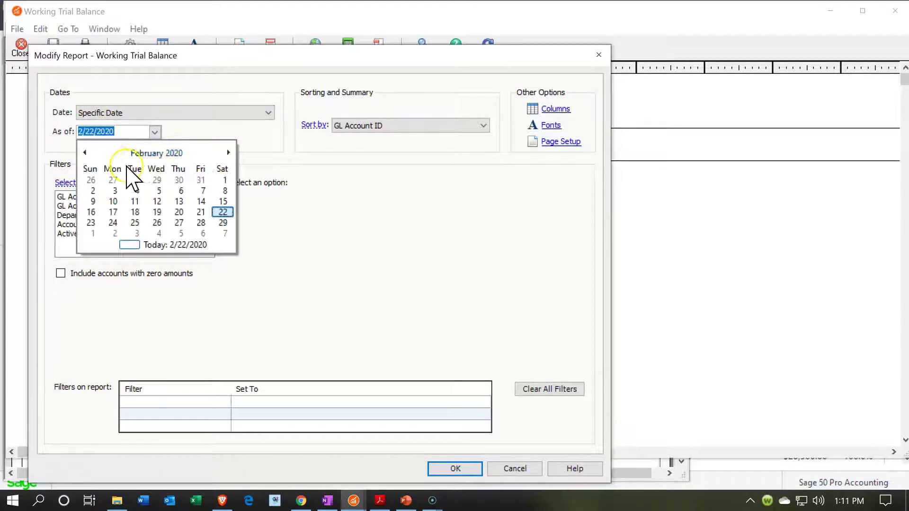
{"action": "left_click", "coordinate": [85, 153]}
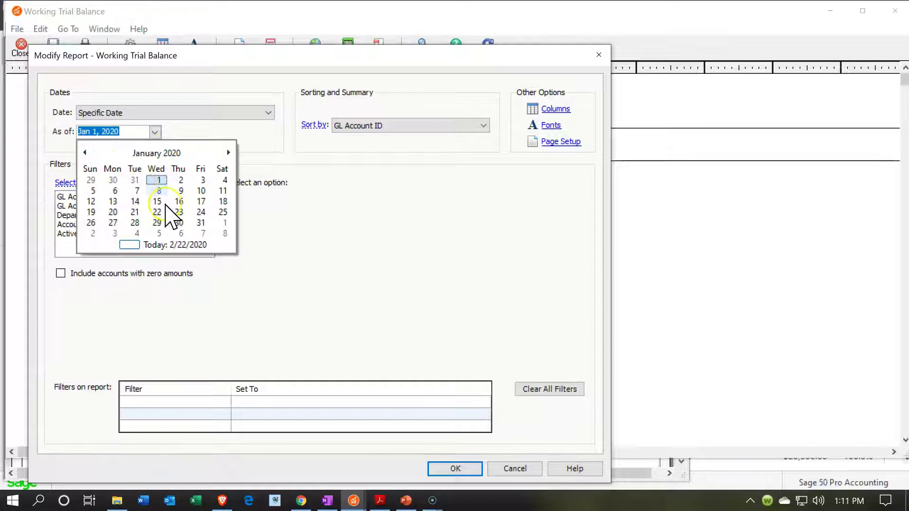
{"action": "left_click", "coordinate": [200, 223]}
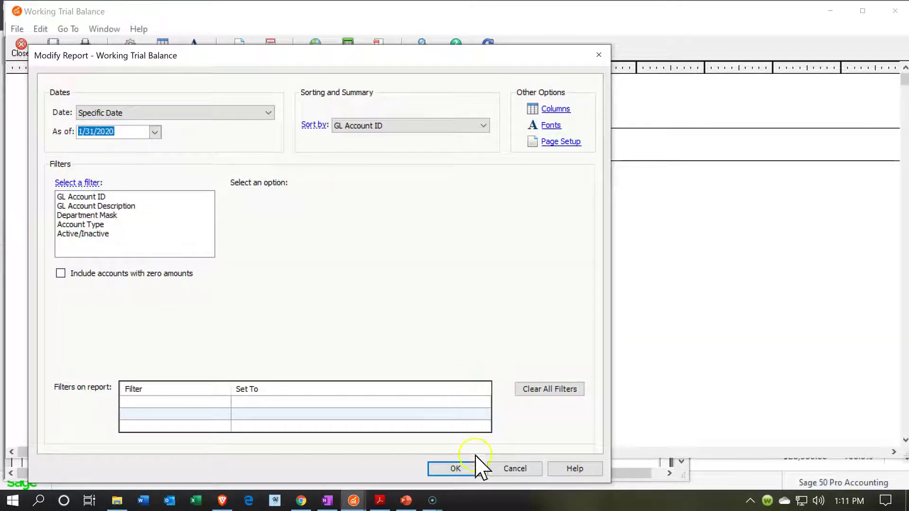
{"action": "left_click", "coordinate": [460, 469]}
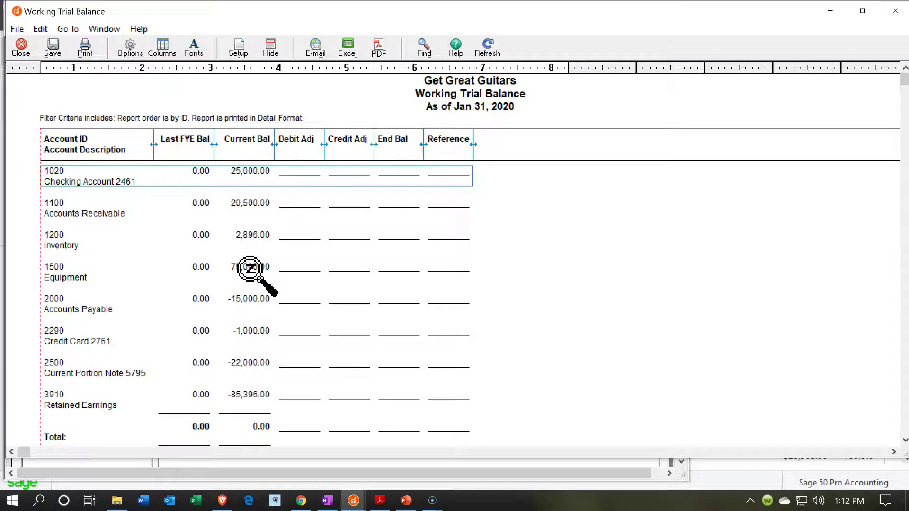
{"action": "left_click", "coordinate": [831, 10]}
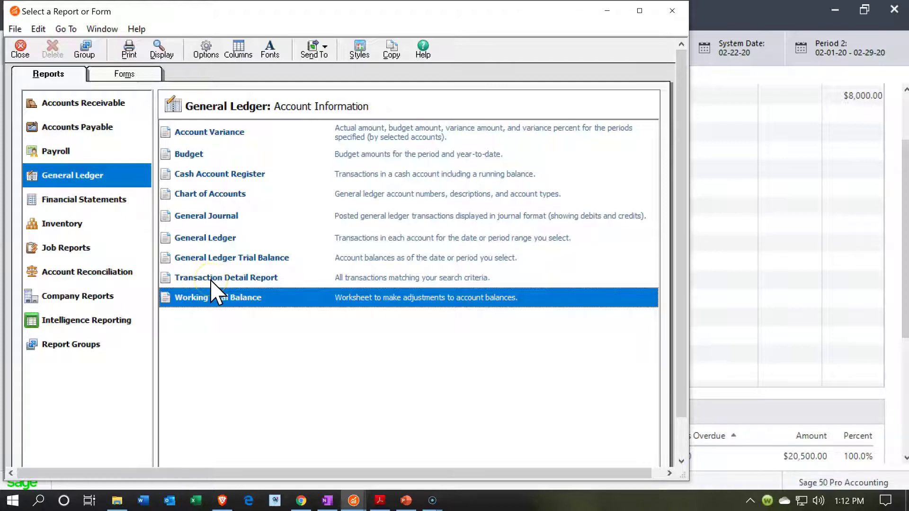
Run the Transaction Detail Report for the date range All, with the summarize option turned off.
{"action": "double_click", "coordinate": [237, 278]}
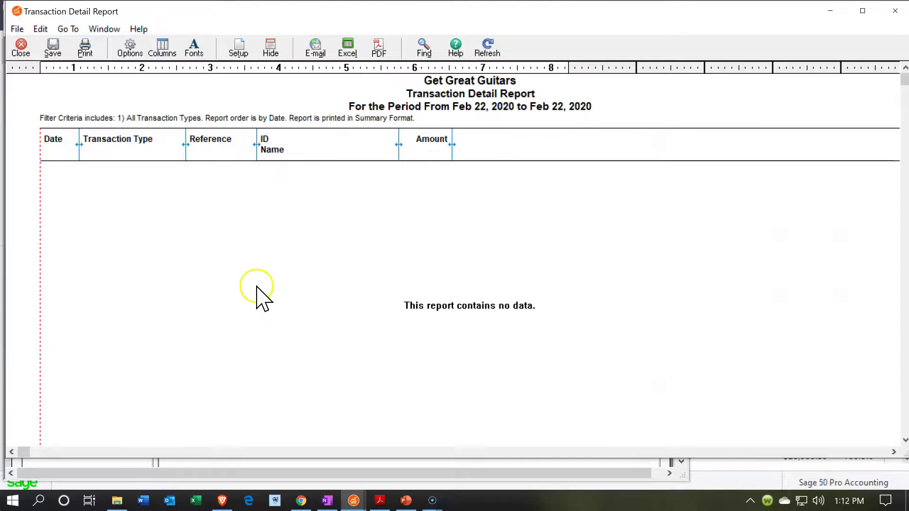
{"action": "left_click", "coordinate": [134, 52]}
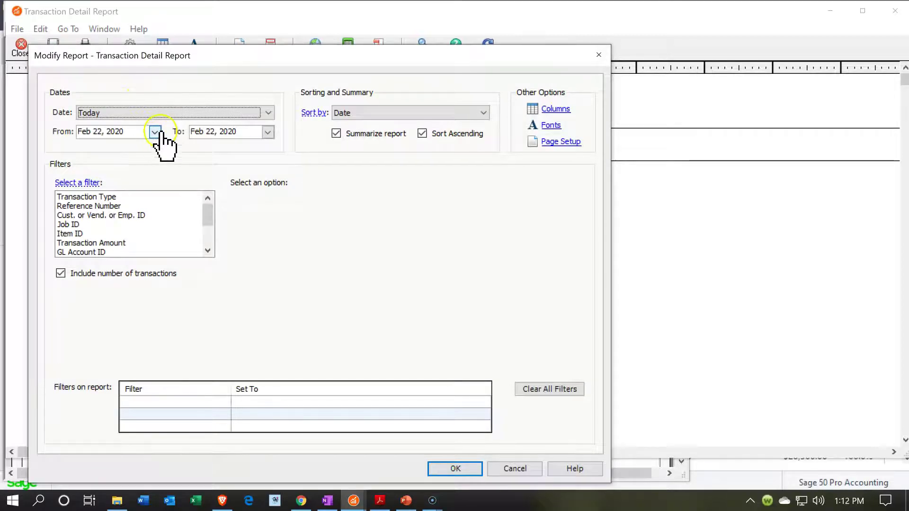
{"action": "left_click", "coordinate": [193, 108]}
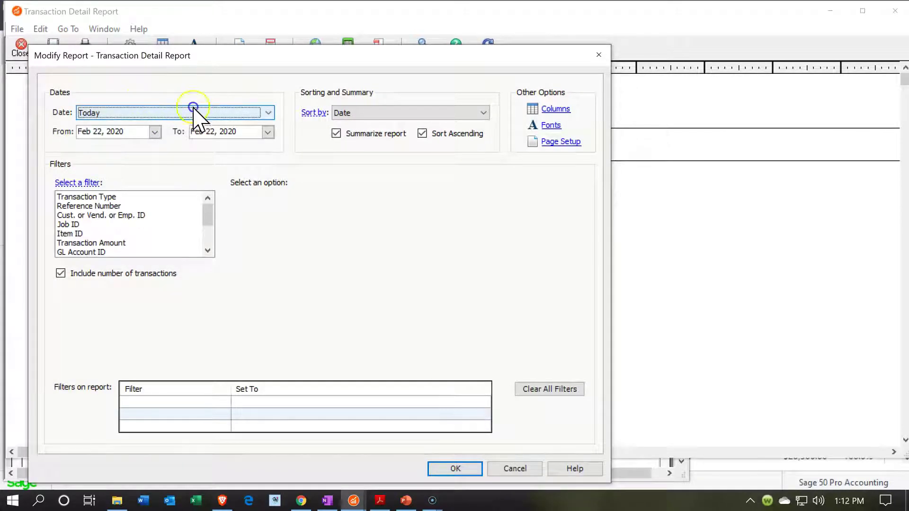
{"action": "left_click", "coordinate": [172, 127]}
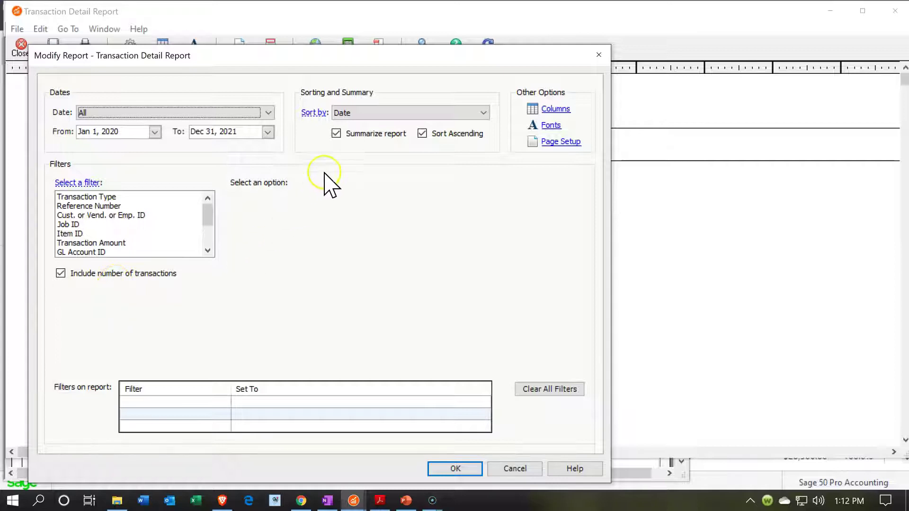
{"action": "left_click", "coordinate": [337, 134]}
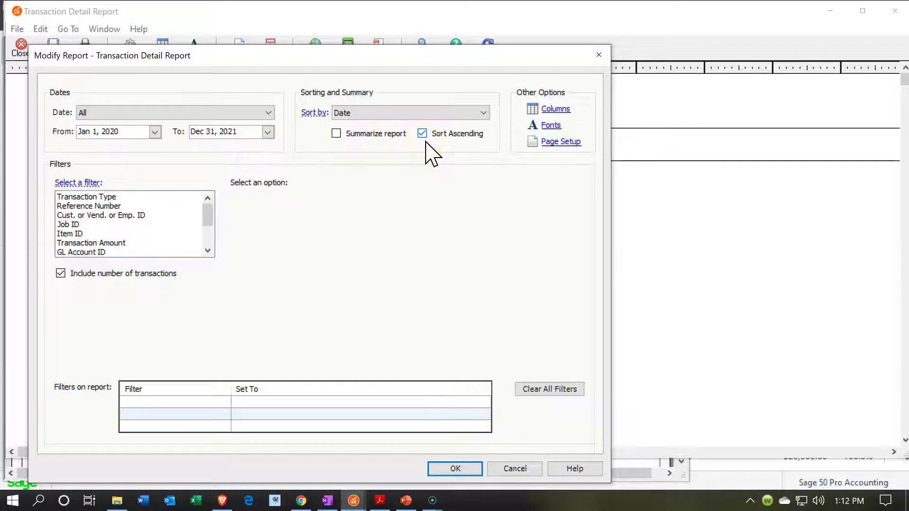
{"action": "left_click", "coordinate": [450, 474]}
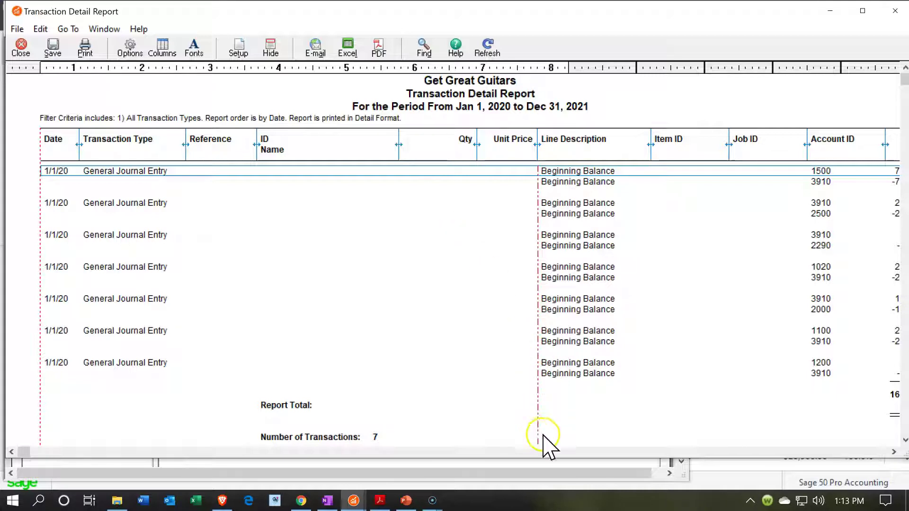
Examine the account IDs and amounts of the beginning balance entries in the Transaction Detail Report.
{"action": "left_click", "coordinate": [894, 452]}
{"action": "left_click", "coordinate": [894, 452]}
{"action": "left_click", "coordinate": [893, 453]}
{"action": "left_click", "coordinate": [893, 452]}
{"action": "left_click", "coordinate": [893, 452]}
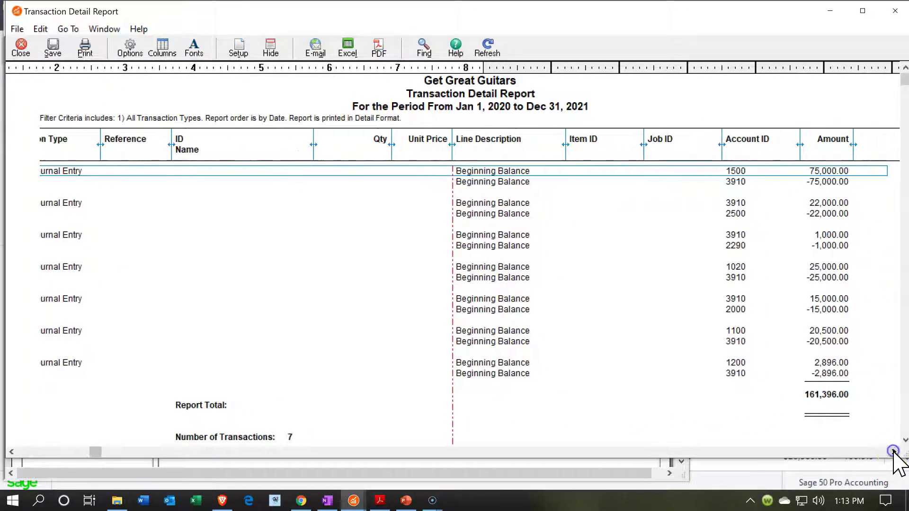
{"action": "left_click", "coordinate": [894, 452]}
{"action": "left_click", "coordinate": [893, 452]}
{"action": "left_click", "coordinate": [894, 452]}
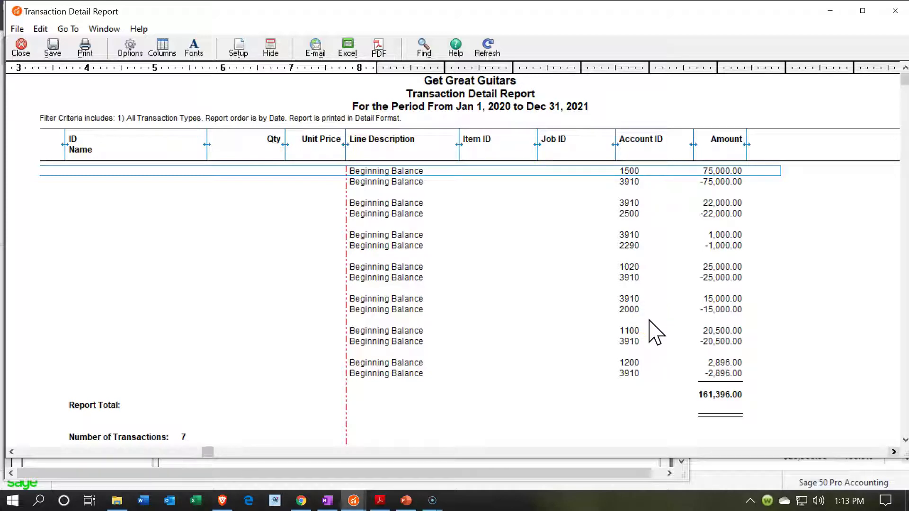
{"action": "left_click", "coordinate": [638, 219]}
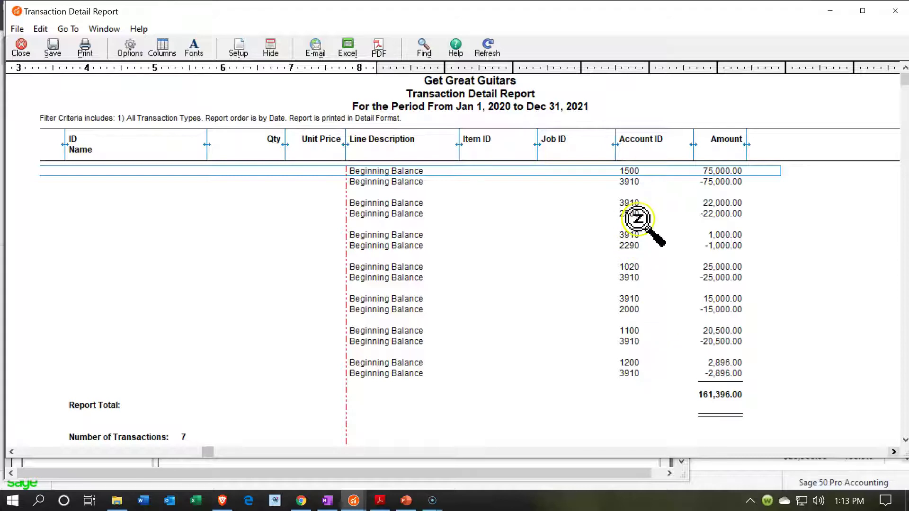
Open the journal entry behind the report's first beginning balance line, review it, close it and return to the report's first columns.
{"action": "double_click", "coordinate": [640, 171]}
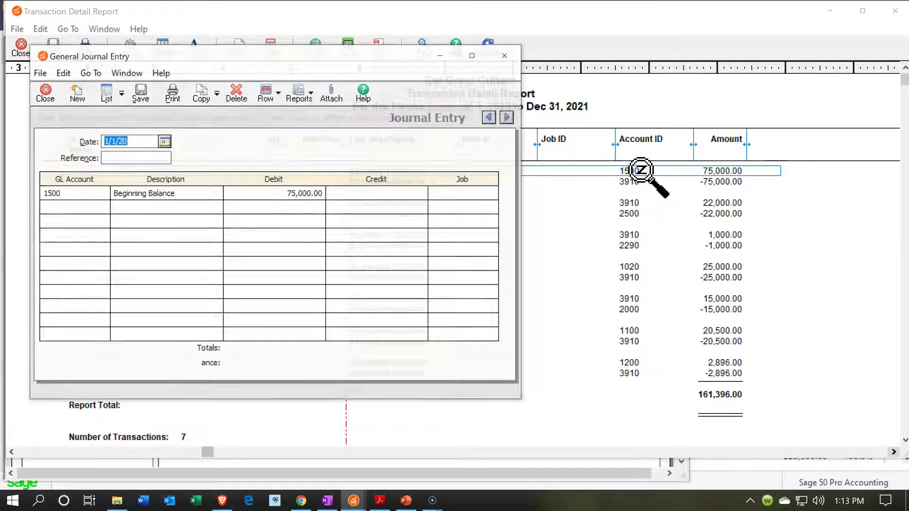
{"action": "left_click", "coordinate": [83, 194]}
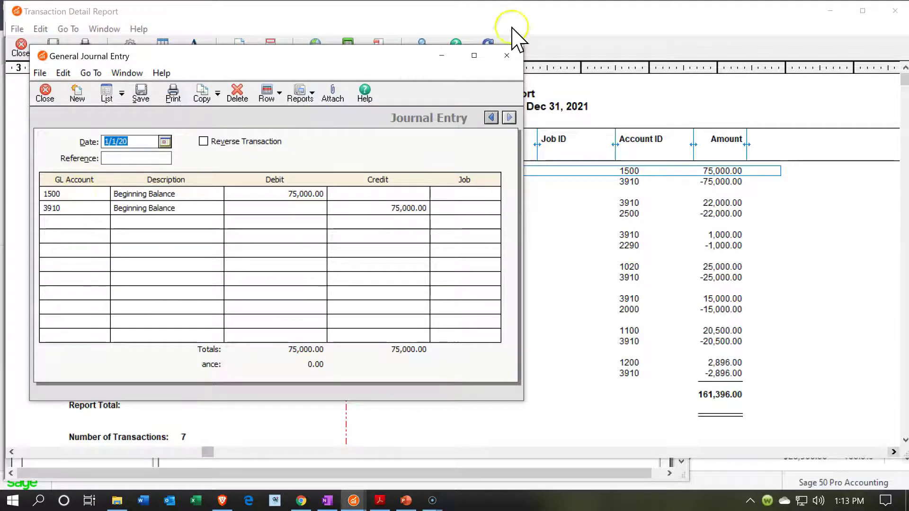
{"action": "left_click", "coordinate": [507, 55]}
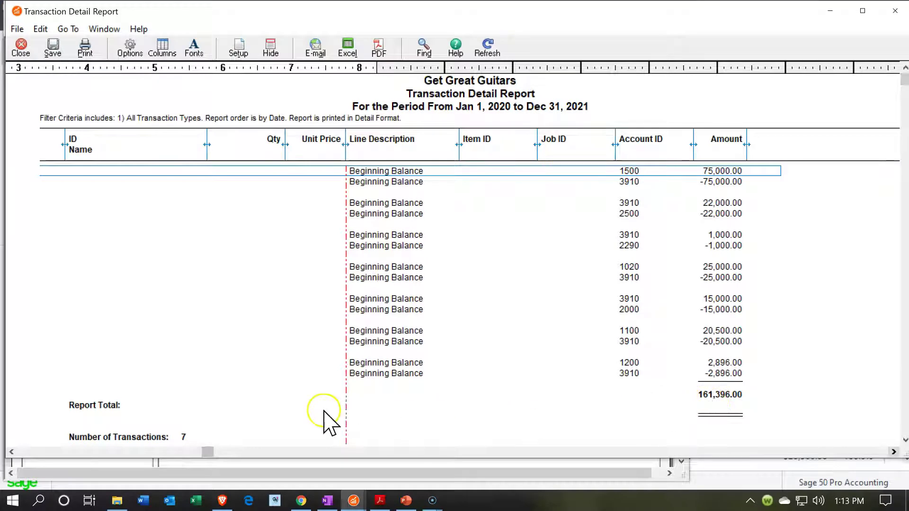
{"action": "left_click", "coordinate": [242, 447]}
{"action": "left_click_drag", "start_coordinate": [203, 452], "coordinate": [11, 452]}
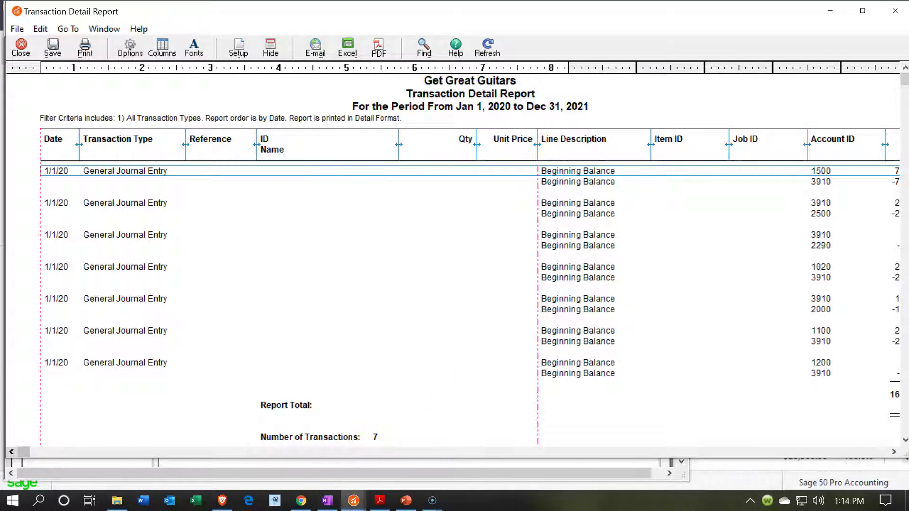
Bring the Balance Sheet report forward and print all of its pages with CutePDF Writer.
{"action": "left_click", "coordinate": [359, 500]}
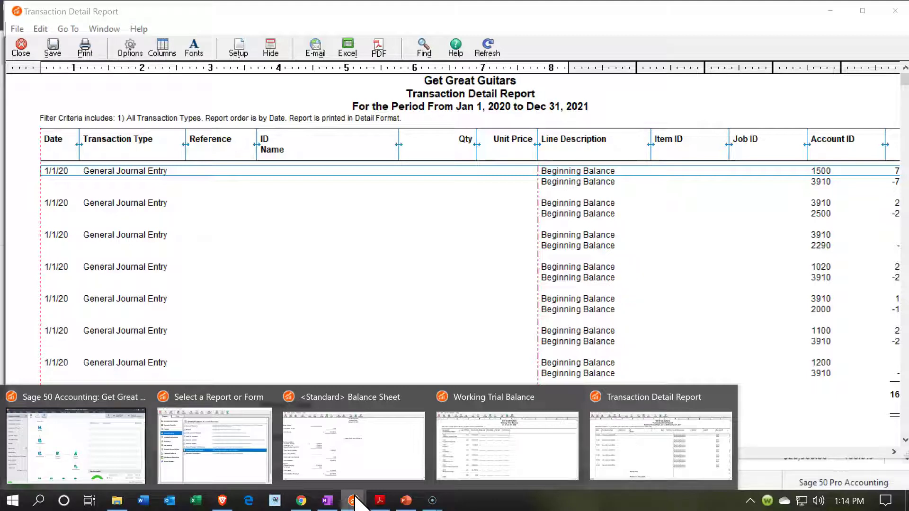
{"action": "mouse_move", "coordinate": [374, 419]}
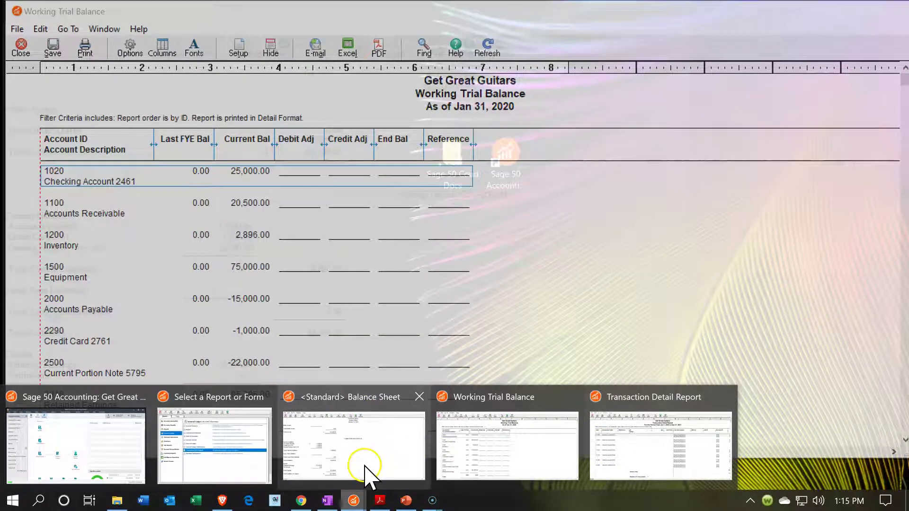
{"action": "left_click", "coordinate": [365, 472]}
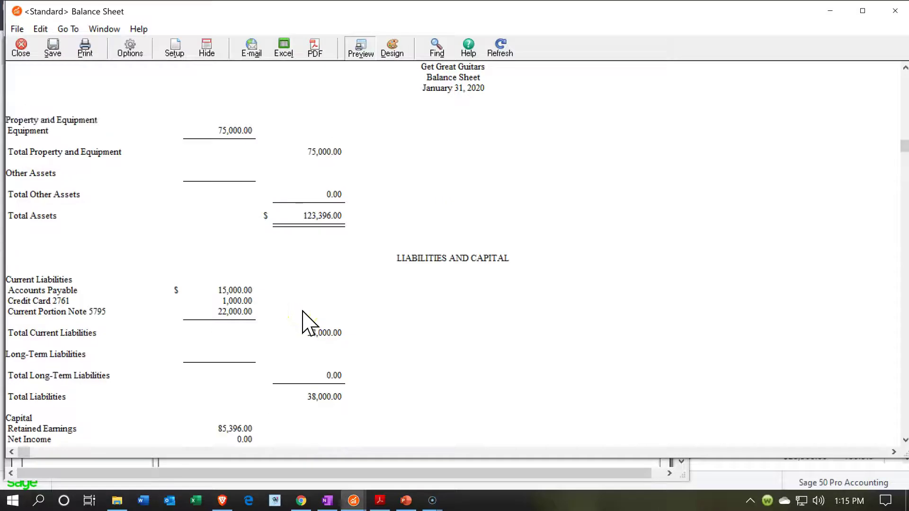
{"action": "scroll", "coordinate": [303, 312], "scroll_direction": "up", "scroll_amount": 3}
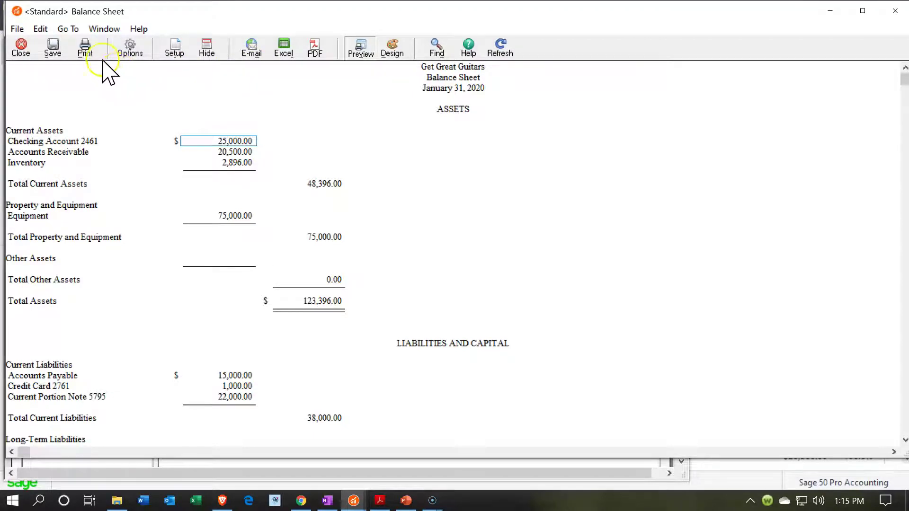
{"action": "left_click", "coordinate": [85, 50]}
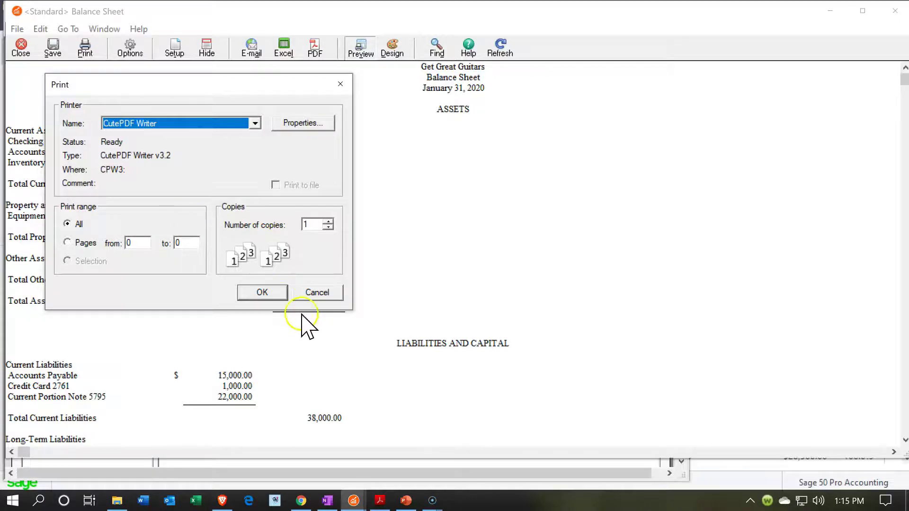
{"action": "left_click", "coordinate": [259, 287]}
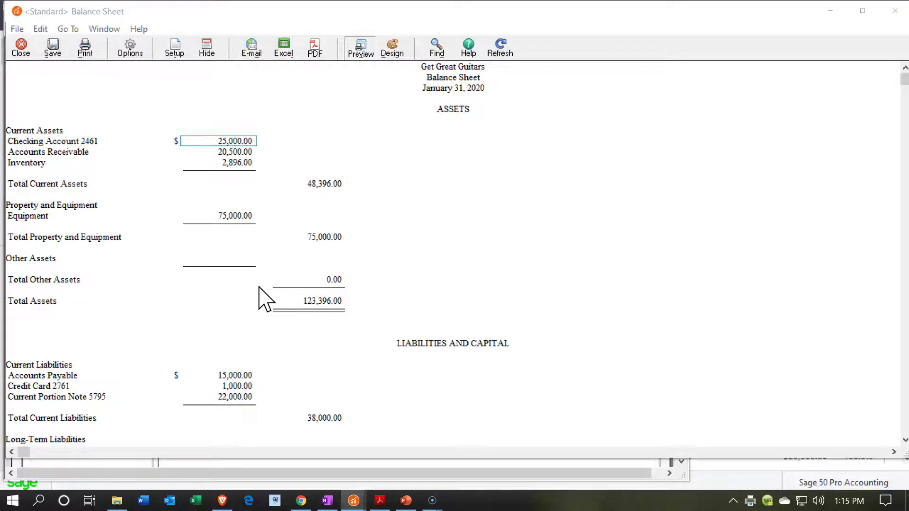
Change the save location for the printed PDF to the Sage 50 Coud Docs folder.
{"action": "left_click", "coordinate": [493, 198]}
{"action": "left_click", "coordinate": [493, 198]}
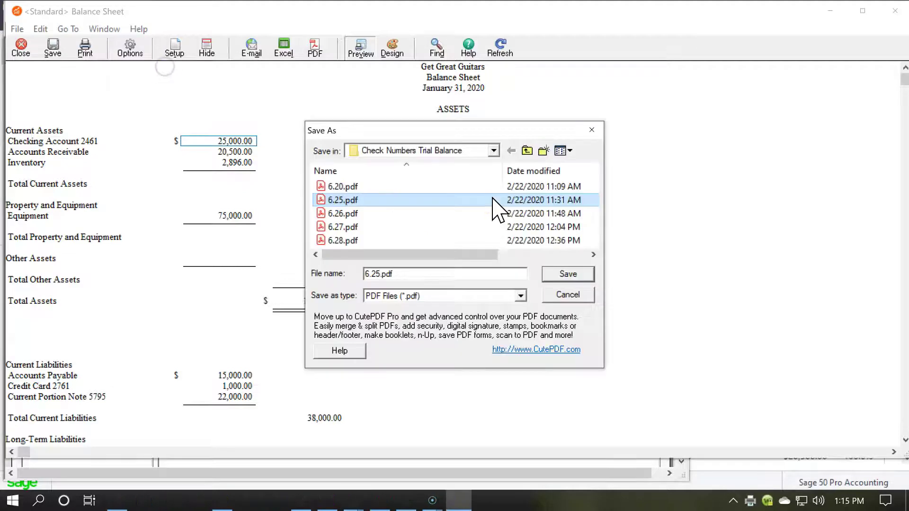
{"action": "left_click", "coordinate": [495, 155]}
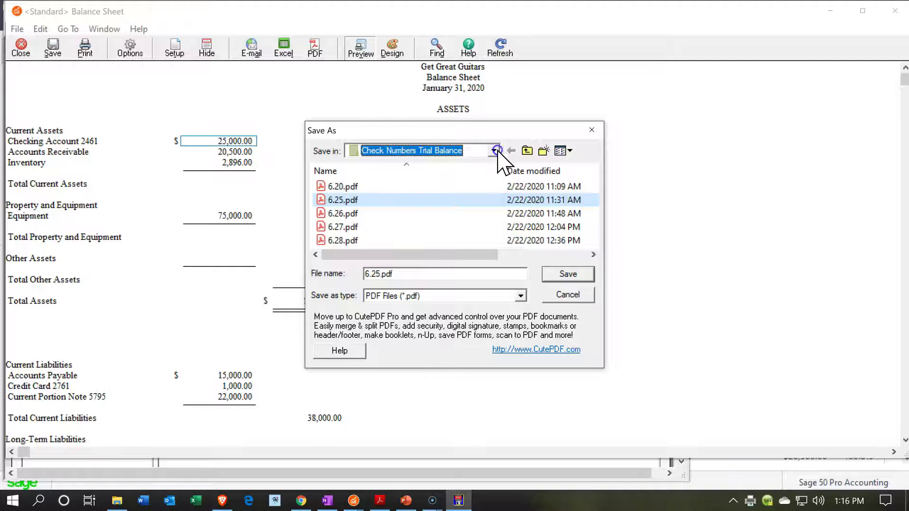
{"action": "left_click", "coordinate": [495, 151]}
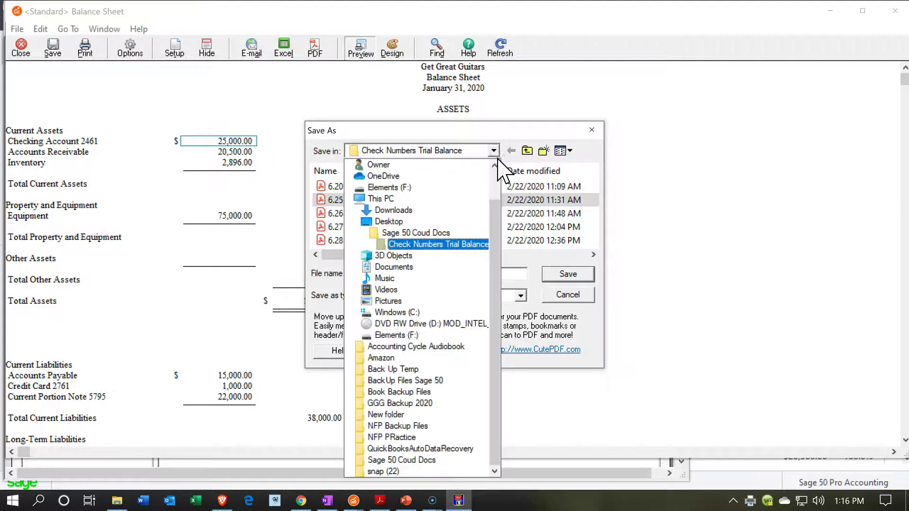
{"action": "left_click", "coordinate": [401, 232]}
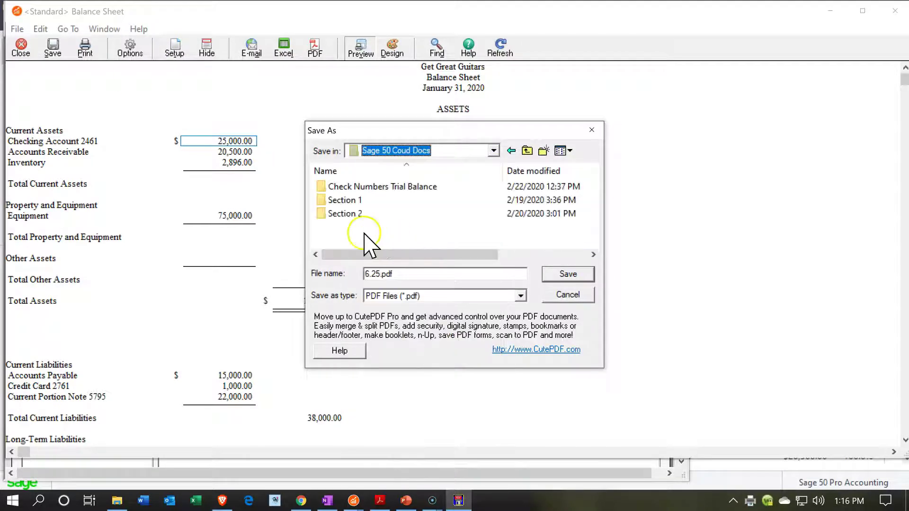
Create a new folder named Section 6 inside Sage 50 Coud Docs.
{"action": "left_click", "coordinate": [345, 235]}
{"action": "right_click", "coordinate": [344, 233]}
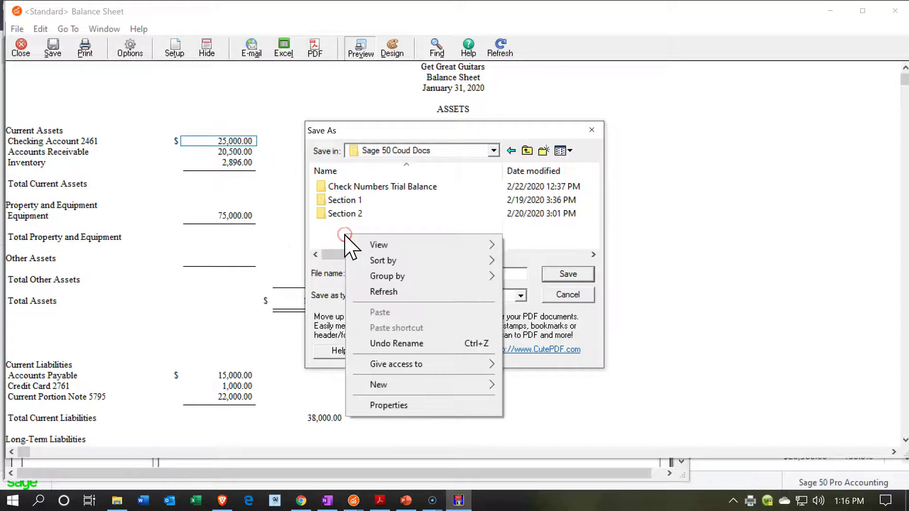
{"action": "mouse_move", "coordinate": [514, 387]}
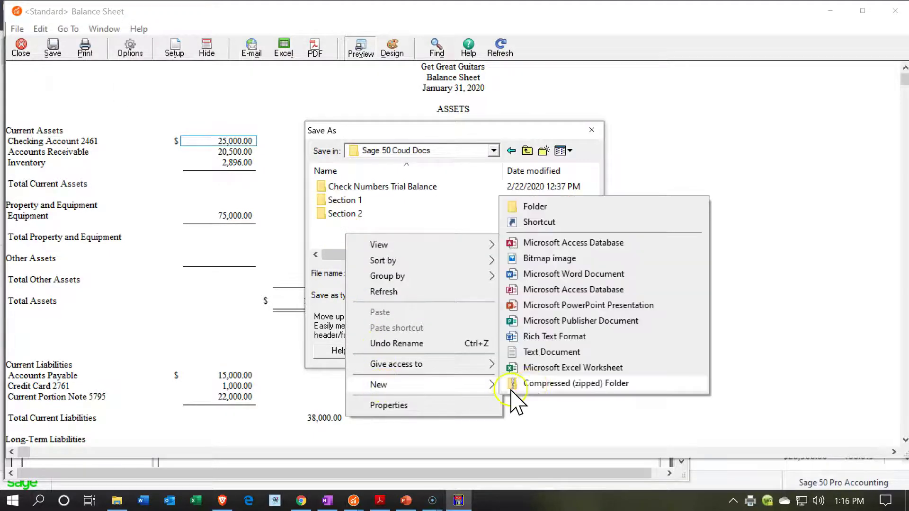
{"action": "left_click", "coordinate": [534, 202]}
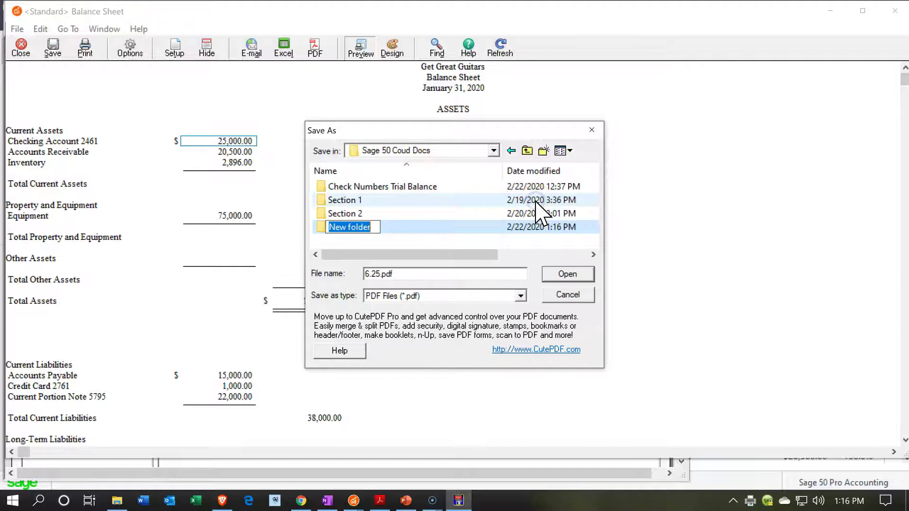
{"action": "type", "text": "Sectio"}
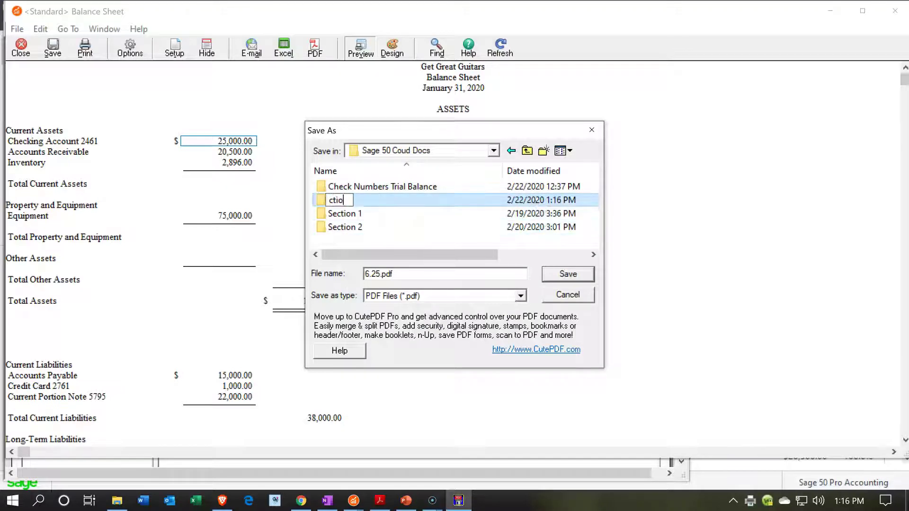
{"action": "key", "text": "BackSpace"}
{"action": "key", "text": "BackSpace"}
{"action": "key", "text": "BackSpace"}
{"action": "key", "text": "BackSpace"}
{"action": "key", "text": "BackSpace"}
{"action": "key", "text": "BackSpace"}
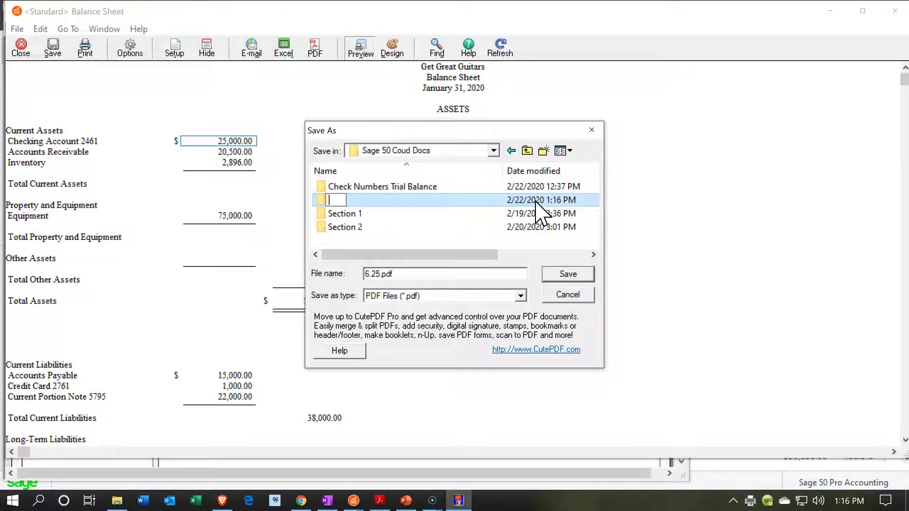
{"action": "type", "text": "Section 6"}
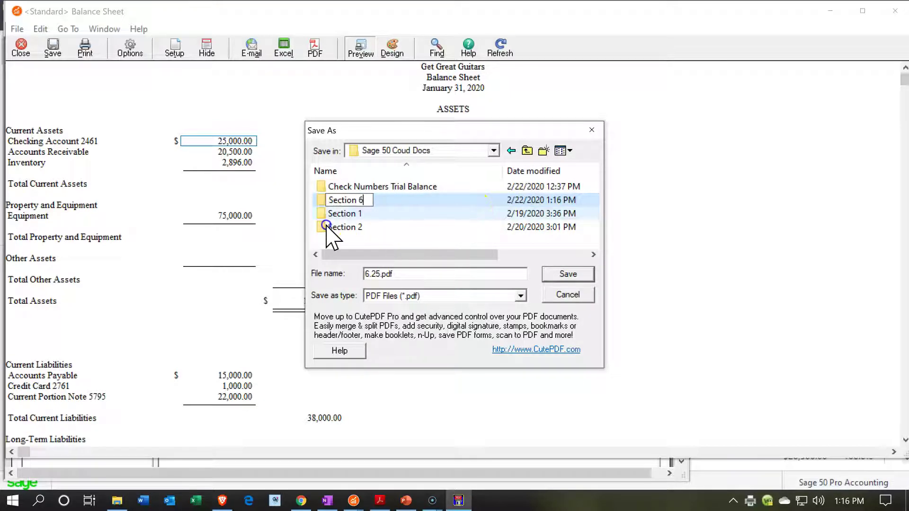
Save the PDF in the Section 6 folder under the file name Balance Sheet.
{"action": "left_click", "coordinate": [348, 229]}
{"action": "double_click", "coordinate": [349, 228]}
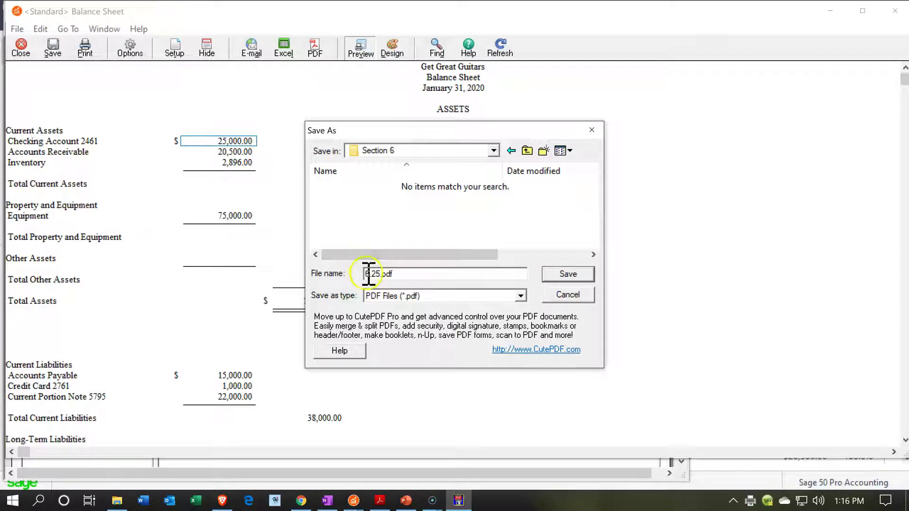
{"action": "key", "text": "BackSpace"}
{"action": "key", "text": "BackSpace"}
{"action": "key", "text": "BackSpace"}
{"action": "key", "text": "BackSpace"}
{"action": "type", "text": "Balance Sheee"}
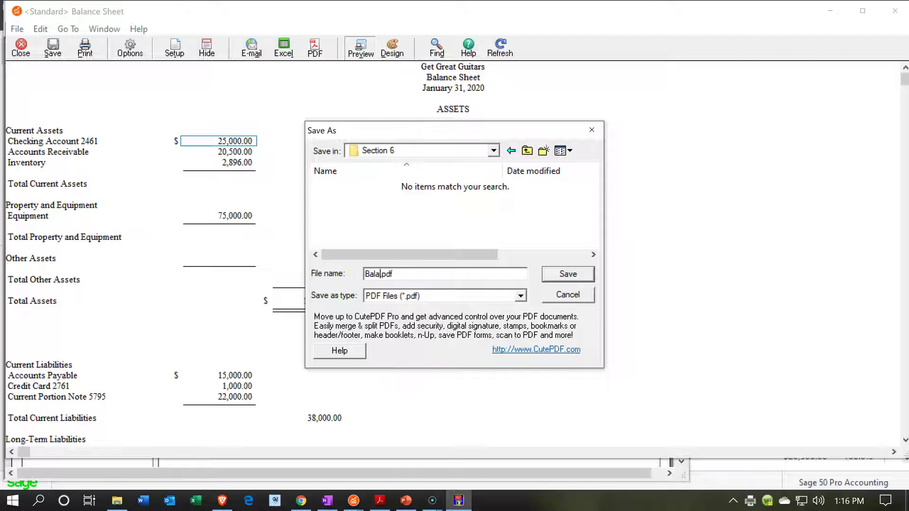
{"action": "key", "text": "BackSpace"}
{"action": "type", "text": "t"}
{"action": "left_click", "coordinate": [568, 273]}
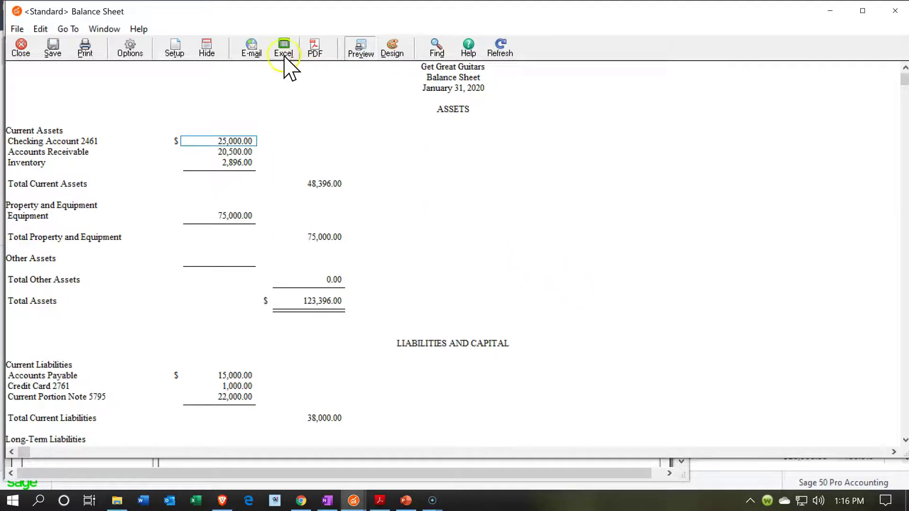
Export the Balance Sheet report to a new Microsoft Excel workbook.
{"action": "left_click", "coordinate": [285, 56]}
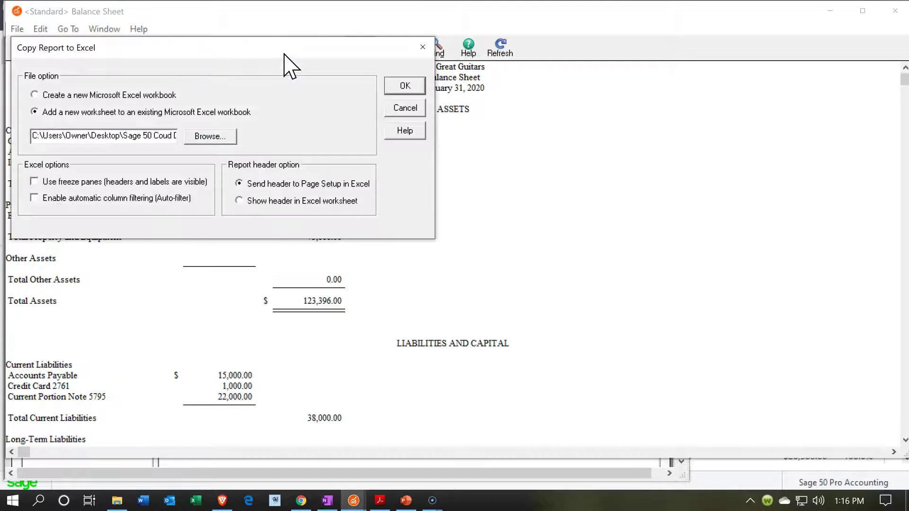
{"action": "left_click", "coordinate": [33, 95]}
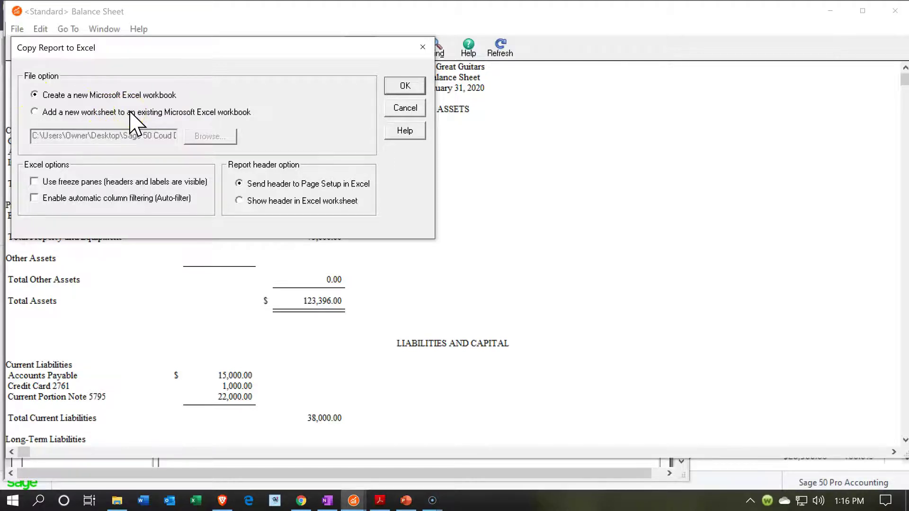
{"action": "left_click", "coordinate": [415, 88]}
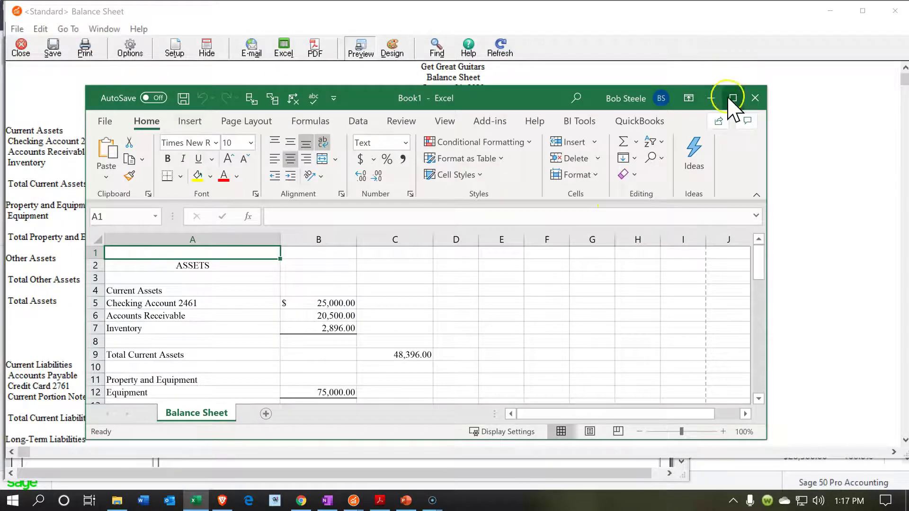
Maximize the exported Balance Sheet workbook and check its report header in Page Layout view, returning to Normal view.
{"action": "left_click", "coordinate": [733, 98]}
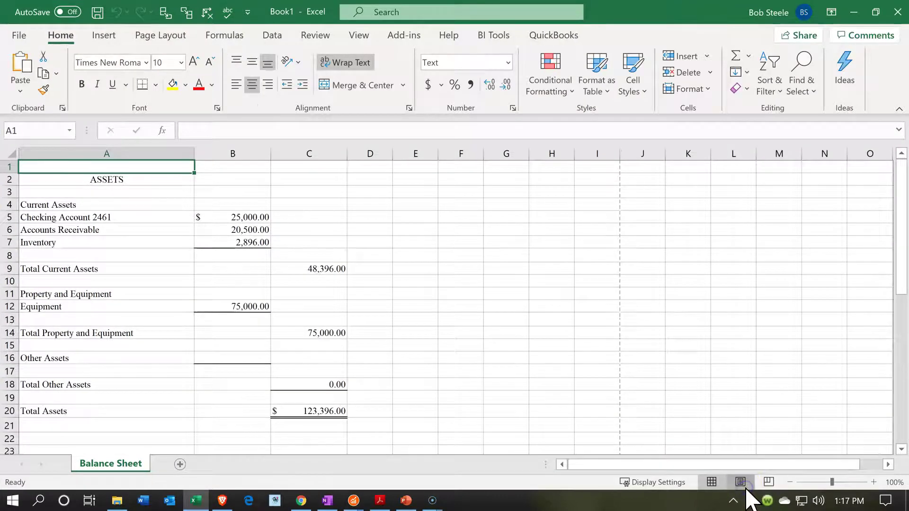
{"action": "left_click", "coordinate": [741, 483]}
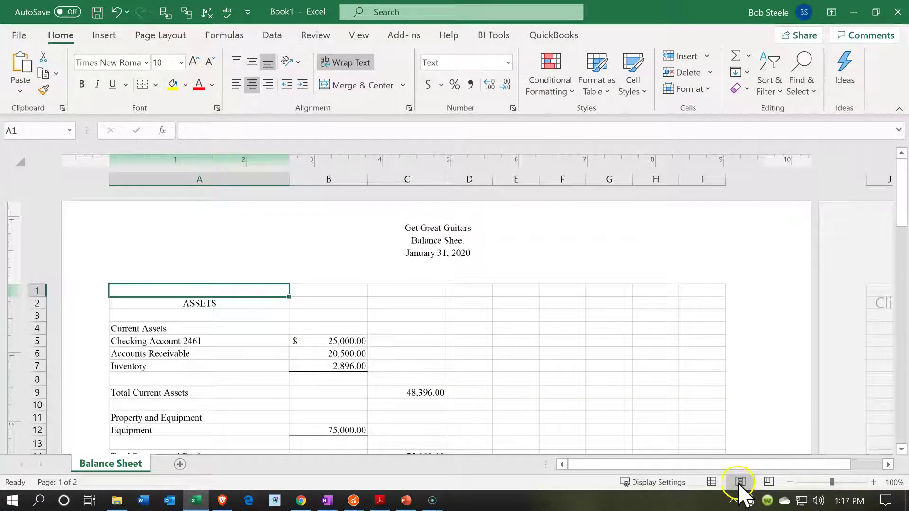
{"action": "left_click", "coordinate": [711, 482]}
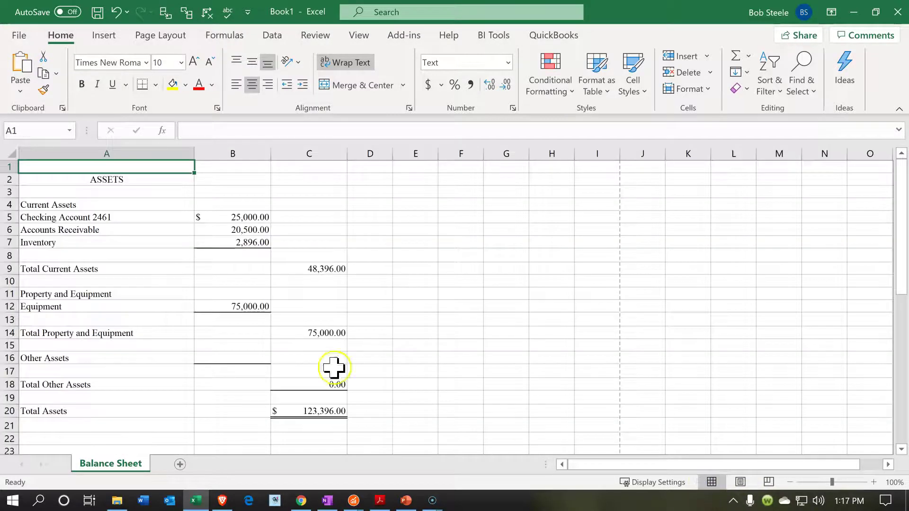
{"action": "left_click", "coordinate": [263, 346]}
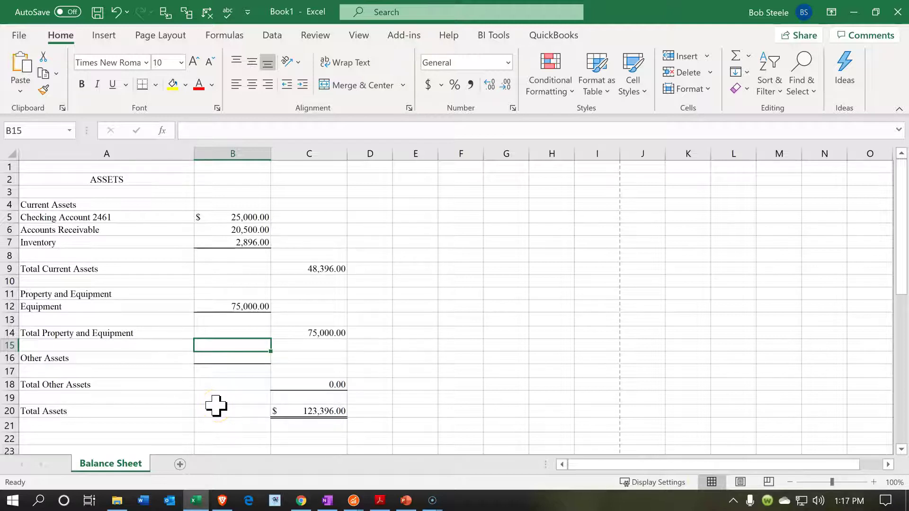
Start saving the workbook under a new name and choose the Section 6 folder inside Sage 50 Coud Docs as the location.
{"action": "left_click", "coordinate": [19, 35]}
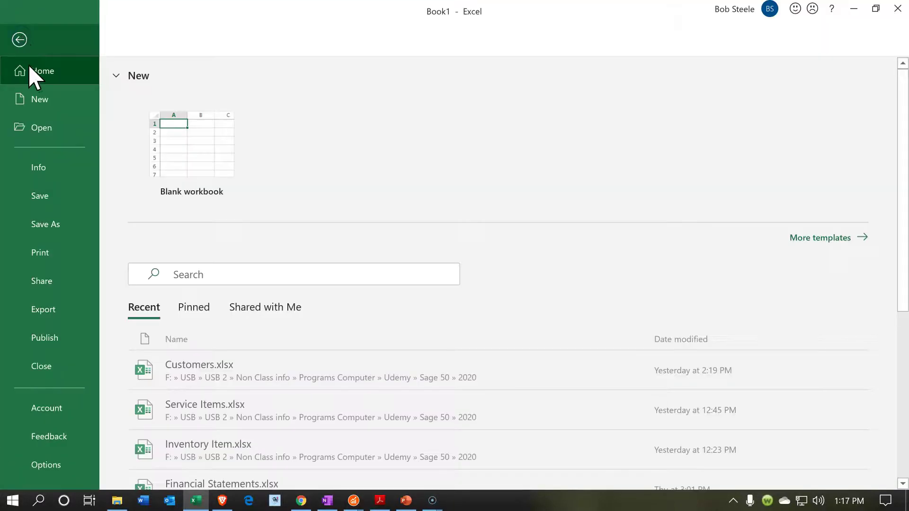
{"action": "left_click", "coordinate": [65, 224]}
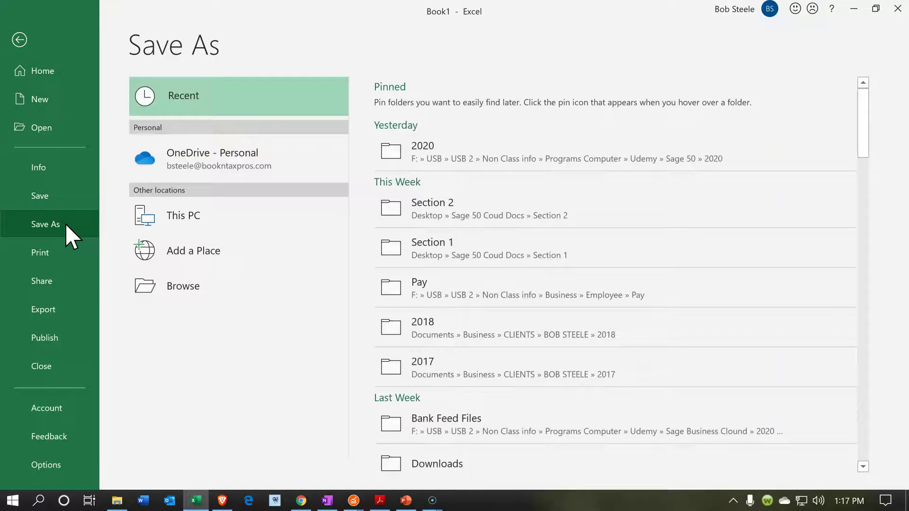
{"action": "left_click", "coordinate": [156, 286]}
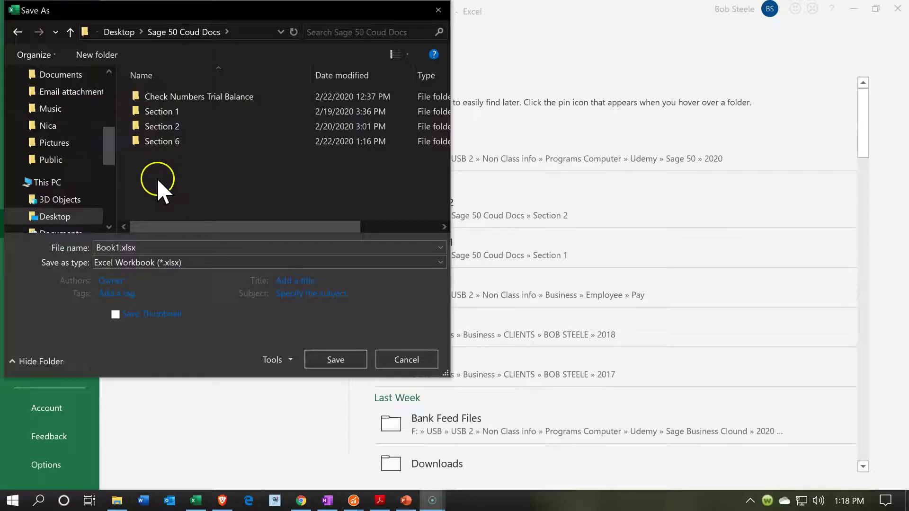
{"action": "double_click", "coordinate": [159, 141]}
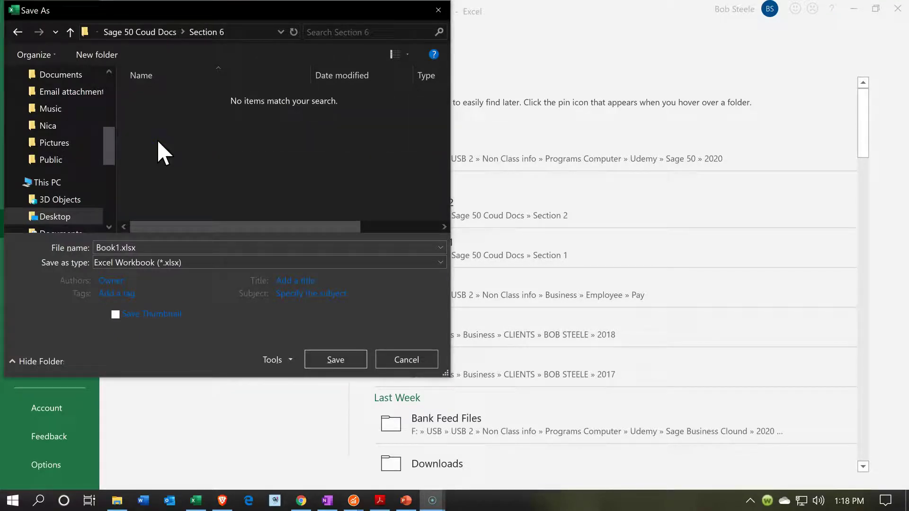
Save the workbook under the file name Reports Beginning Balances.xlsx and close it.
{"action": "double_click", "coordinate": [118, 247]}
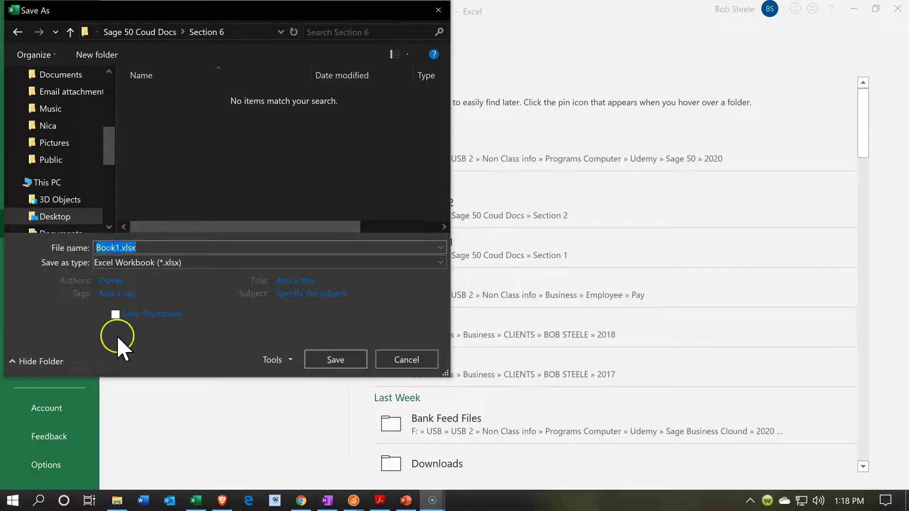
{"action": "key", "text": "Left"}
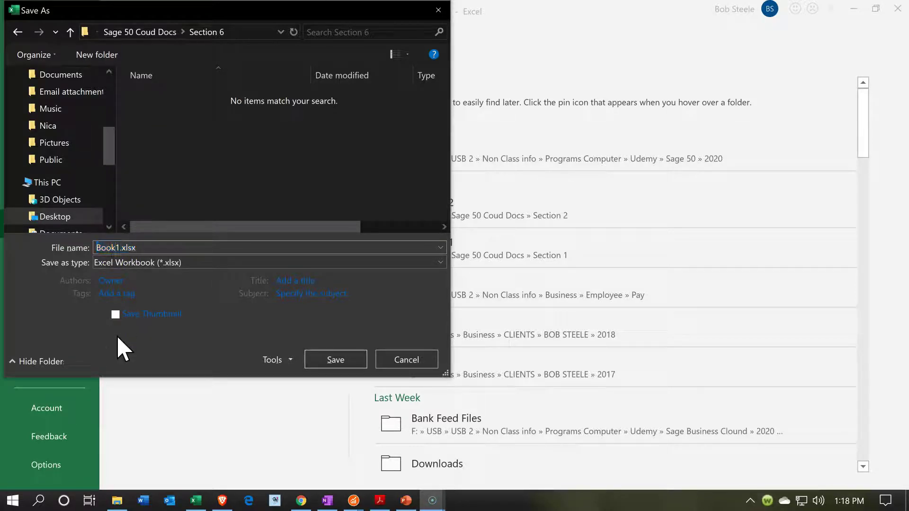
{"action": "key", "text": "BackSpace"}
{"action": "key", "text": "BackSpace"}
{"action": "key", "text": "BackSpace"}
{"action": "key", "text": "BackSpace"}
{"action": "key", "text": "BackSpace"}
{"action": "type", "text": "Reports Begin"}
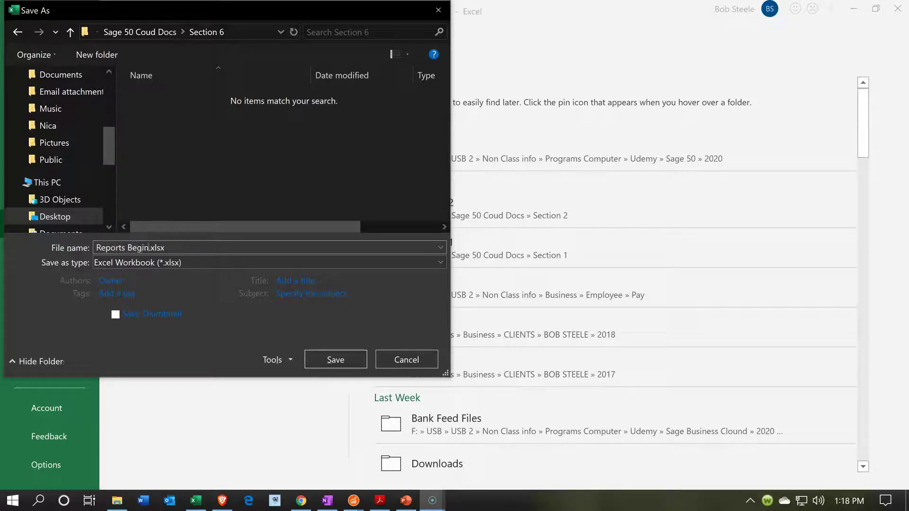
{"action": "type", "text": "ning Balances"}
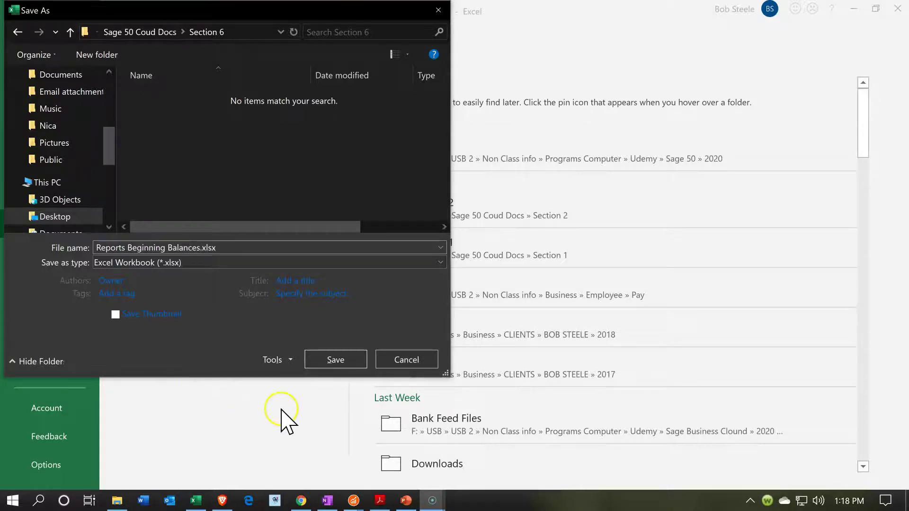
{"action": "left_click", "coordinate": [312, 365]}
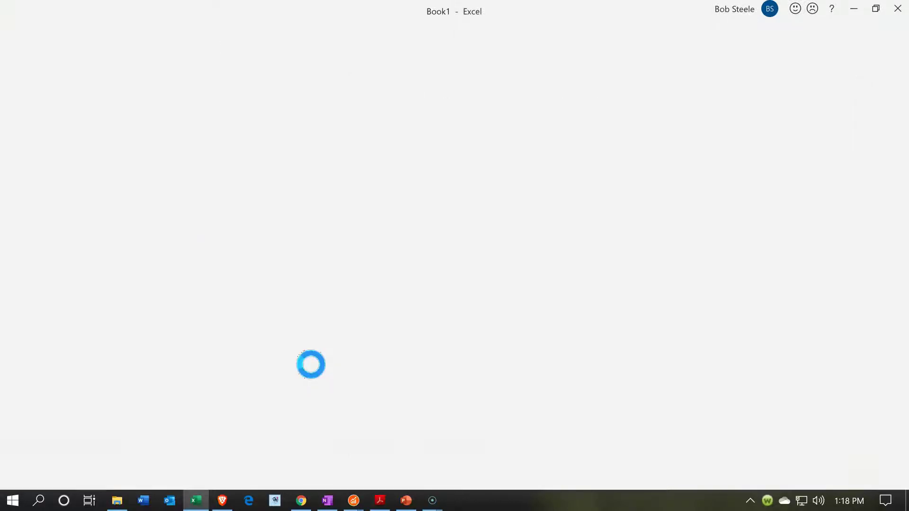
{"action": "left_click", "coordinate": [404, 239]}
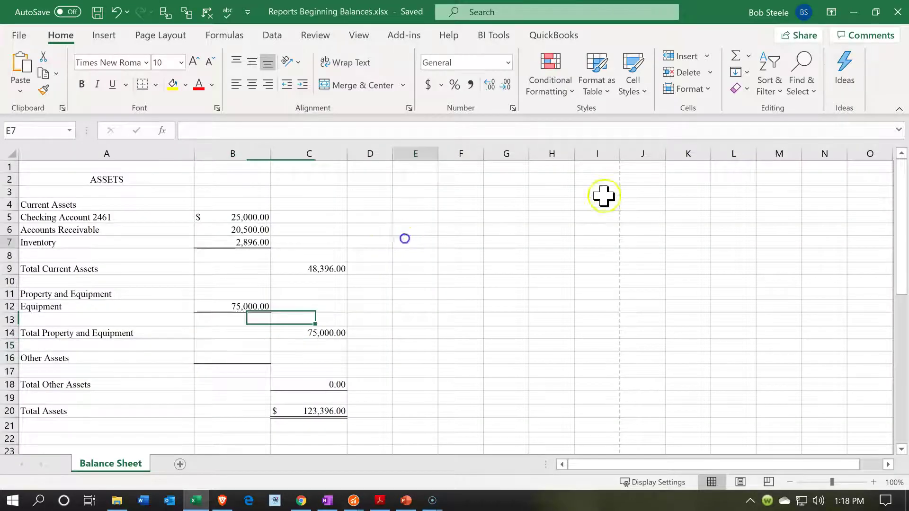
{"action": "left_click", "coordinate": [898, 13]}
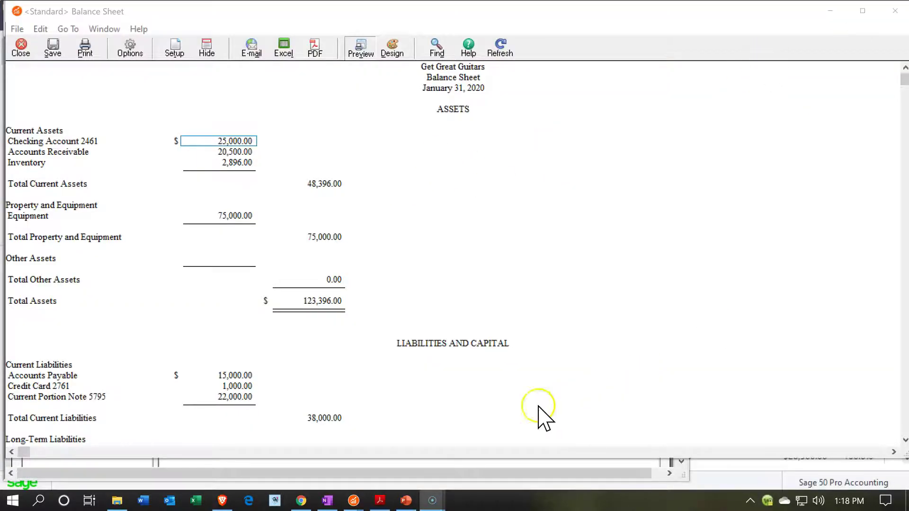
Switch to the Working Trial Balance report and print it with CutePDF Writer to a renamed PDF in the Section 6 folder.
{"action": "mouse_move", "coordinate": [356, 504]}
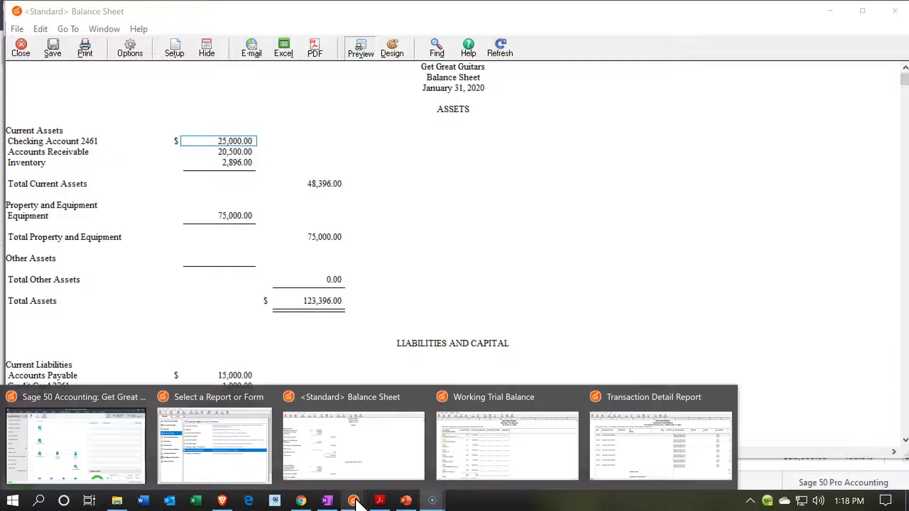
{"action": "mouse_move", "coordinate": [482, 449]}
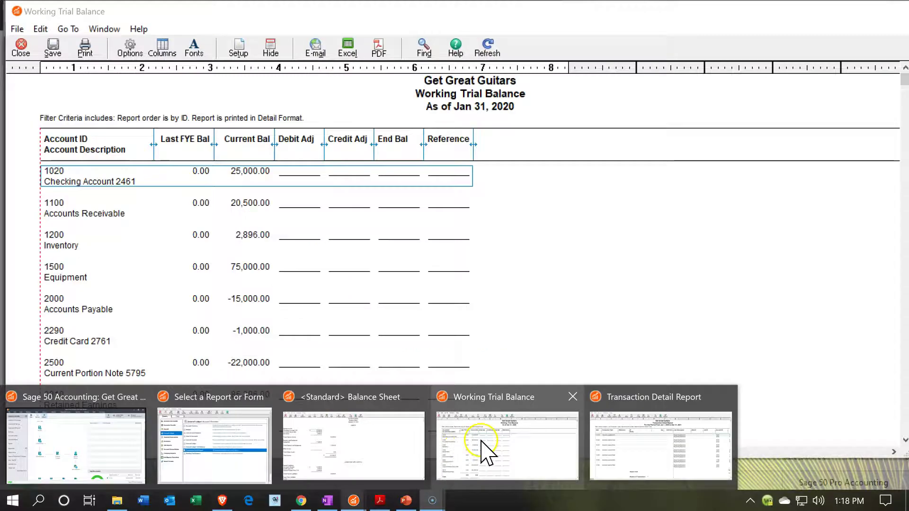
{"action": "left_click", "coordinate": [549, 452]}
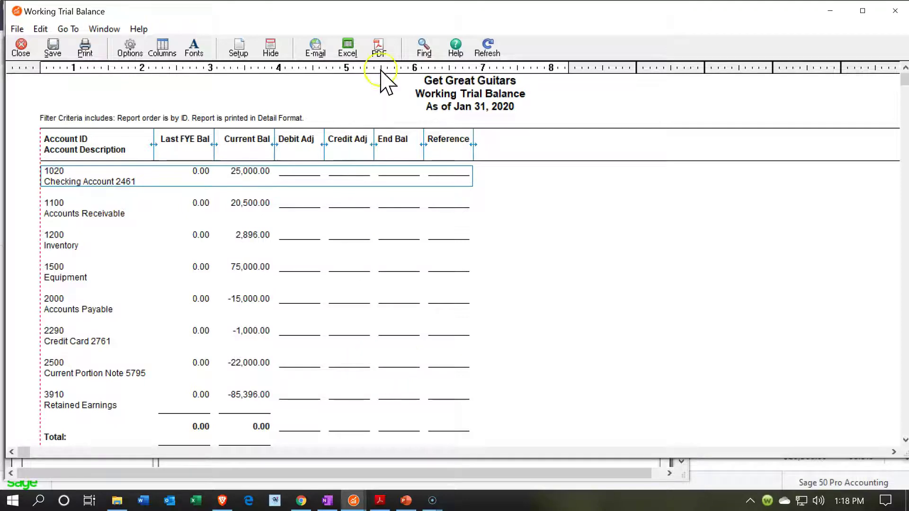
{"action": "left_click", "coordinate": [381, 53]}
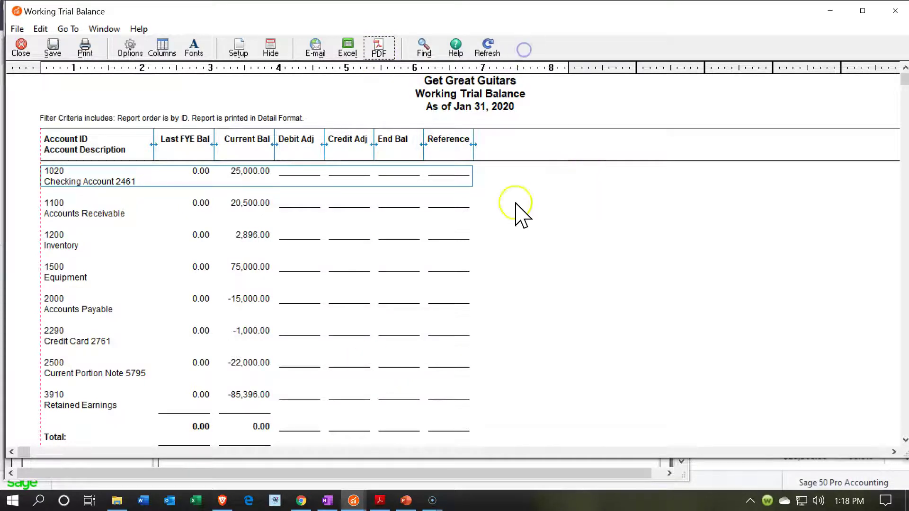
{"action": "left_click", "coordinate": [86, 49]}
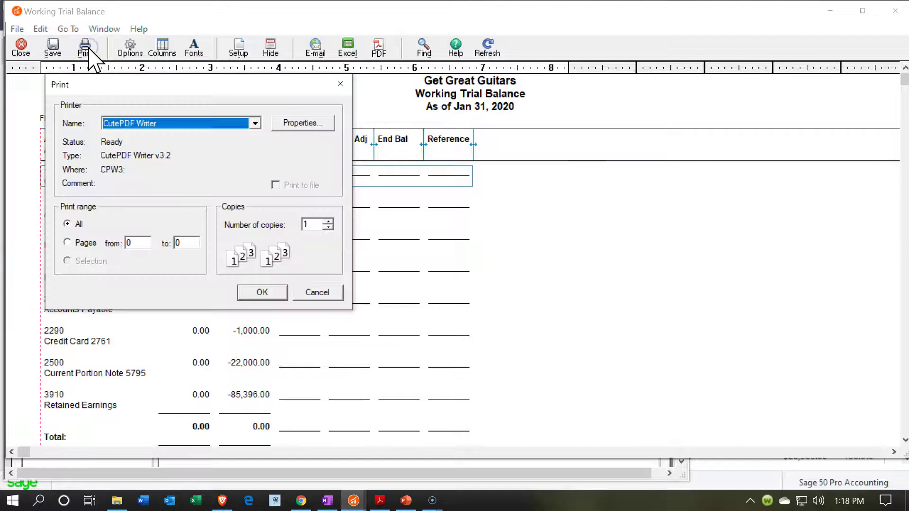
{"action": "left_click", "coordinate": [283, 293]}
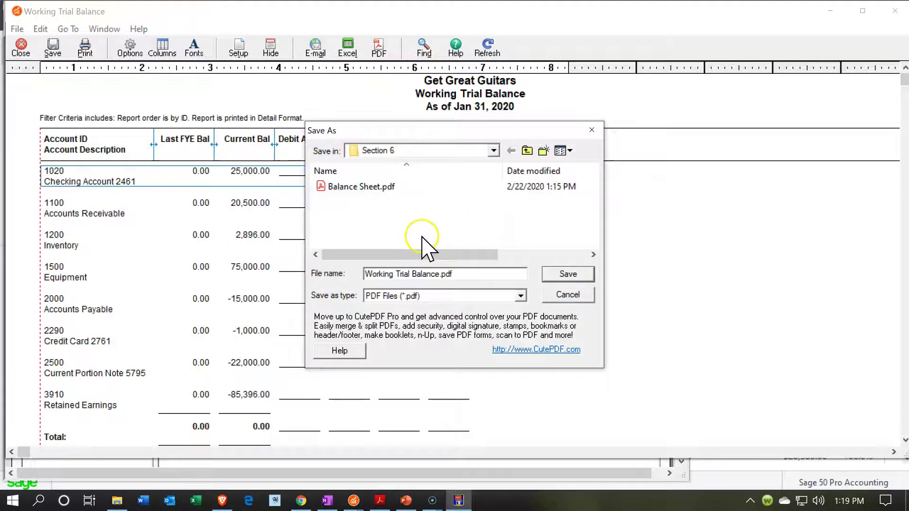
{"action": "left_click", "coordinate": [433, 273]}
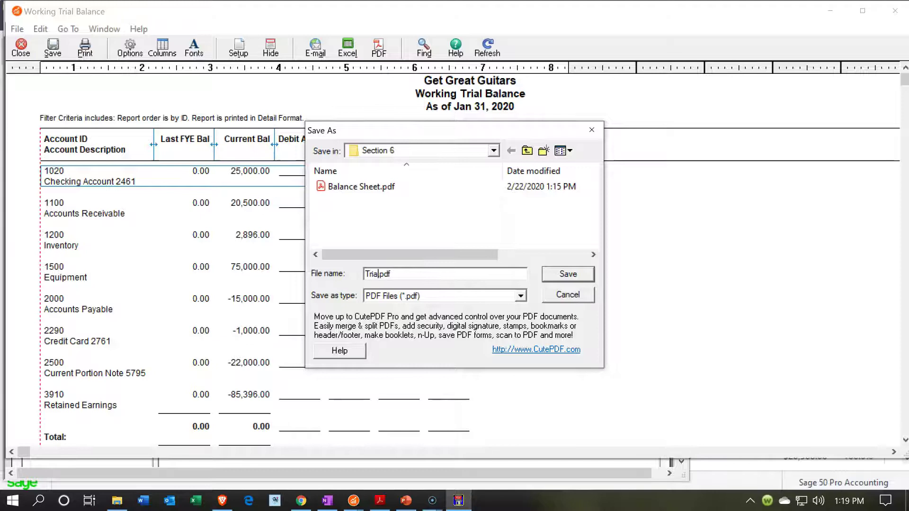
{"action": "key", "text": "Return"}
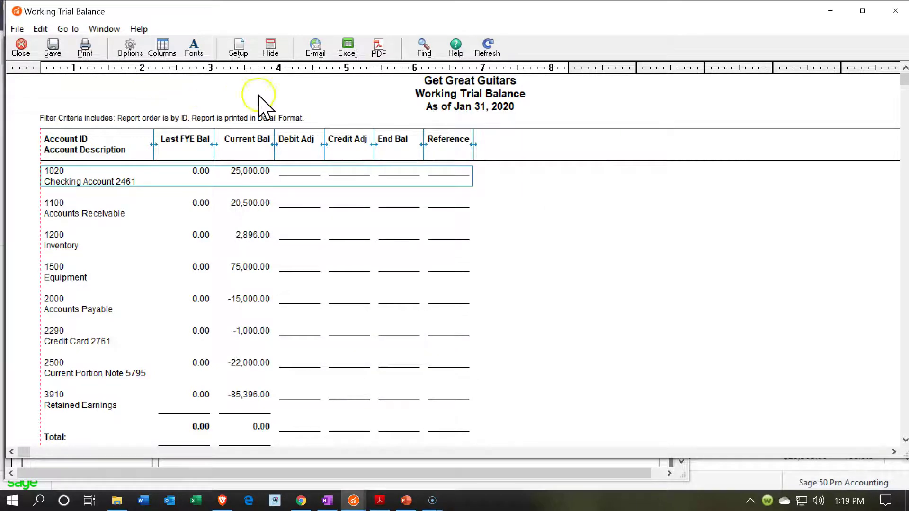
Export the Working Trial Balance as a new worksheet in the existing workbook Reports Beginning Balances.xlsx in the Section 6 folder.
{"action": "left_click", "coordinate": [349, 48]}
{"action": "left_click_drag", "start_coordinate": [256, 44], "coordinate": [347, 98]}
{"action": "left_click", "coordinate": [149, 168]}
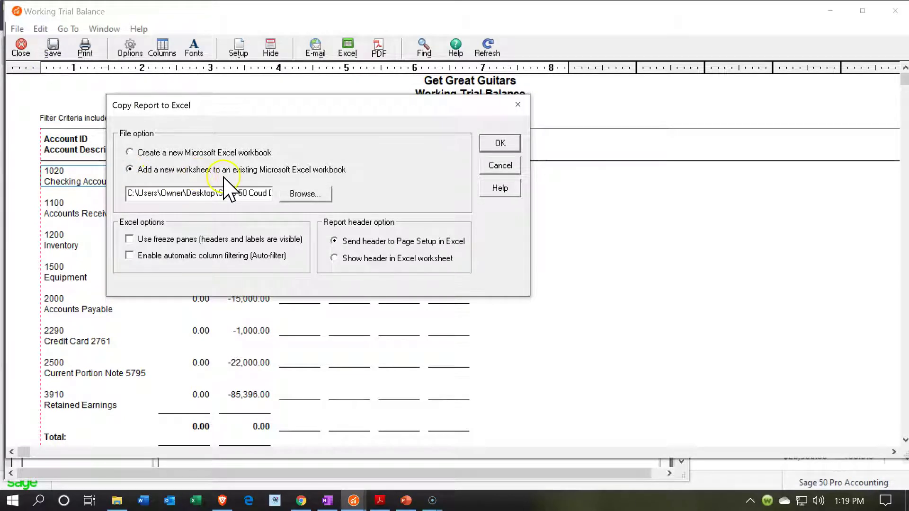
{"action": "left_click", "coordinate": [306, 194]}
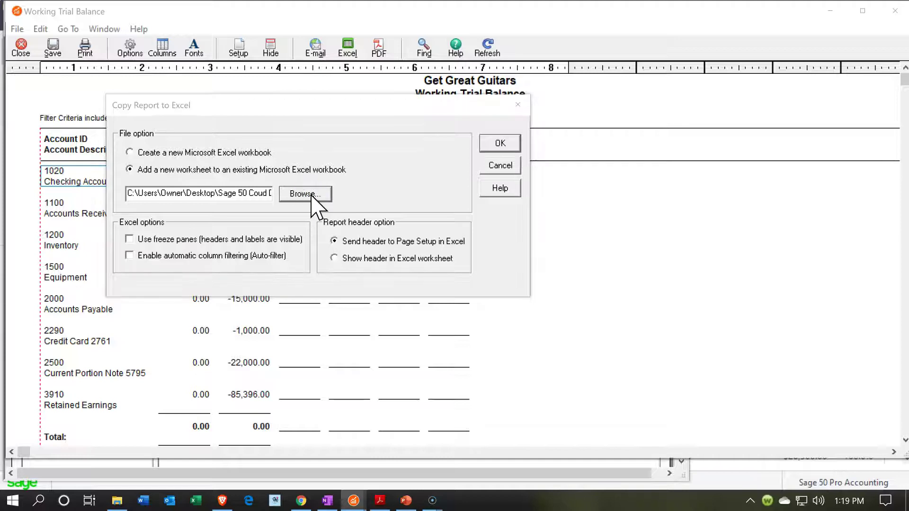
{"action": "left_click", "coordinate": [310, 194]}
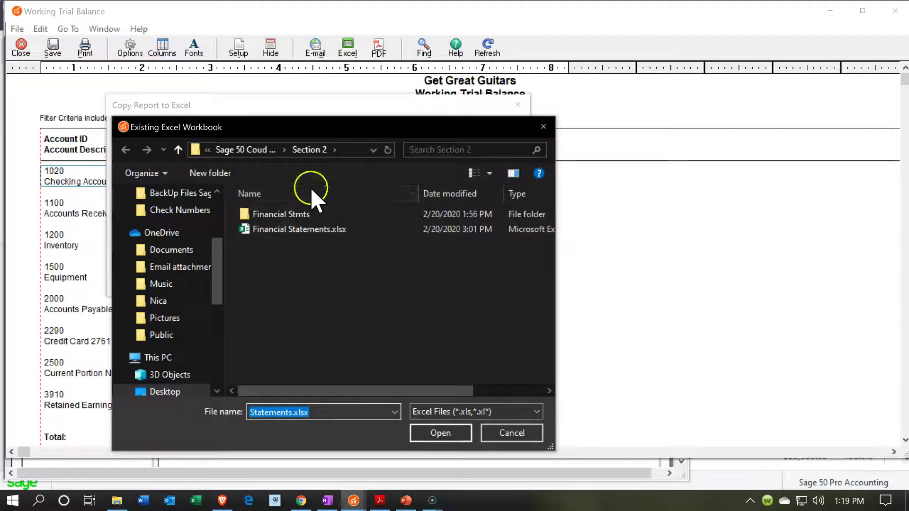
{"action": "left_click", "coordinate": [245, 150]}
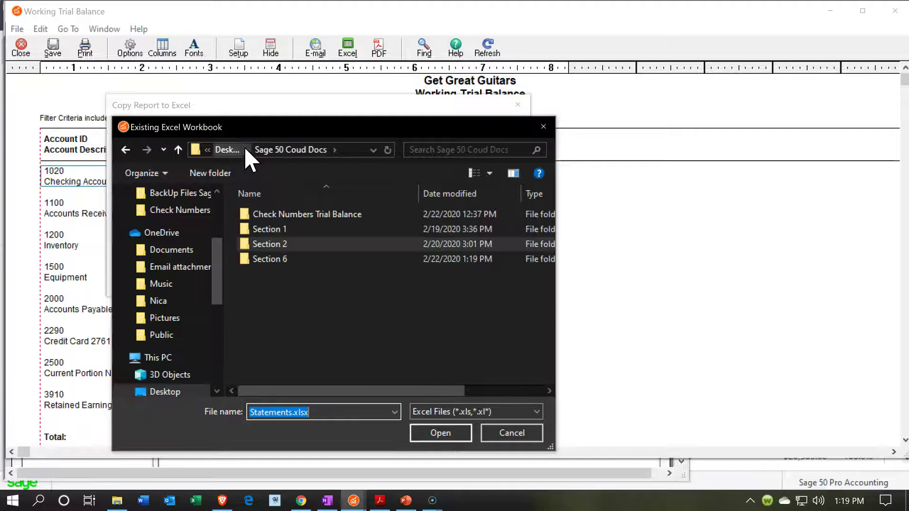
{"action": "left_click", "coordinate": [287, 265]}
{"action": "double_click", "coordinate": [287, 259]}
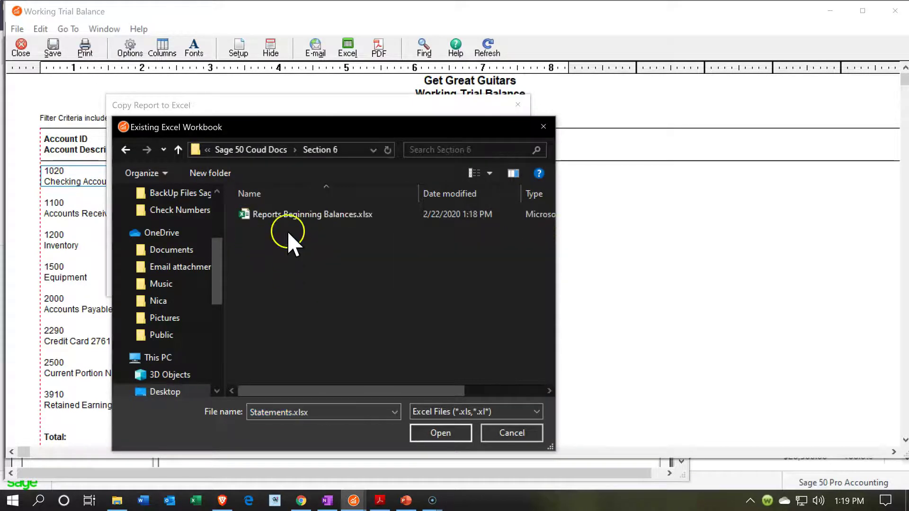
{"action": "double_click", "coordinate": [285, 213]}
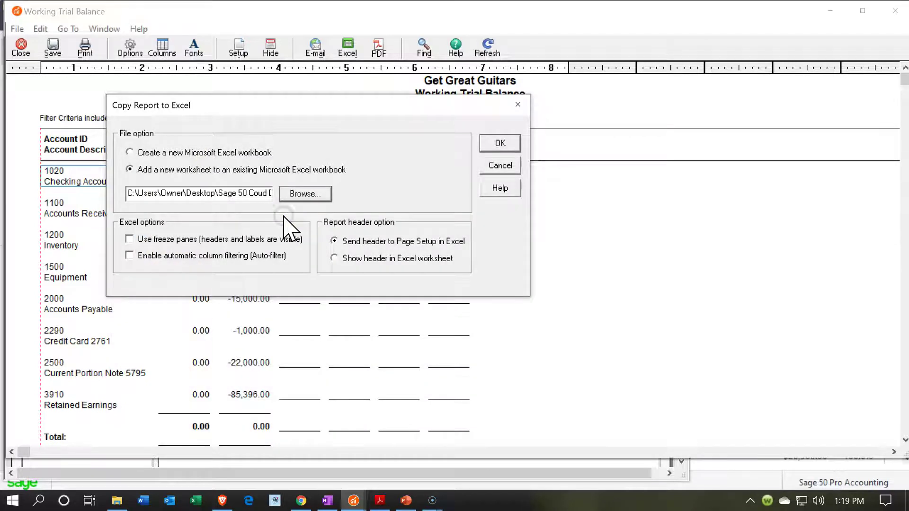
{"action": "left_click", "coordinate": [495, 144]}
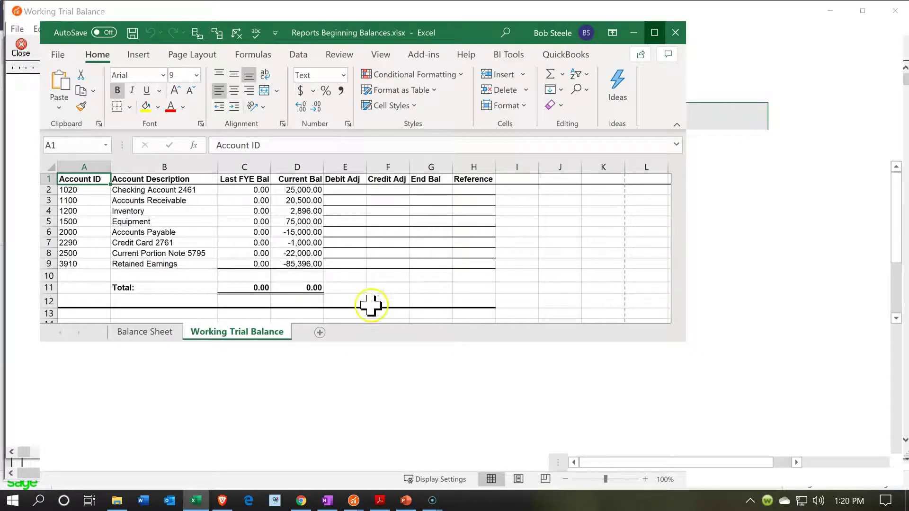
Check the Working Trial Balance worksheet's report header in Page Layout view, returning to Normal view.
{"action": "left_click", "coordinate": [309, 308]}
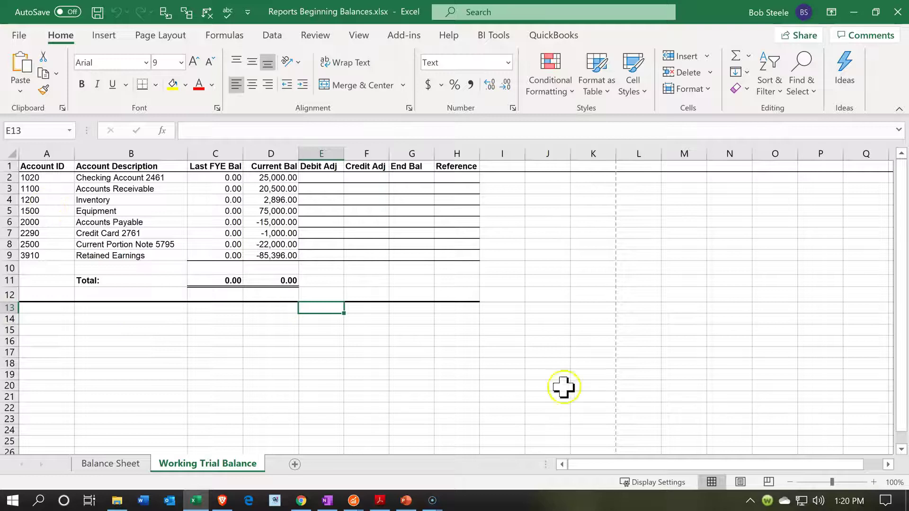
{"action": "left_click", "coordinate": [741, 483]}
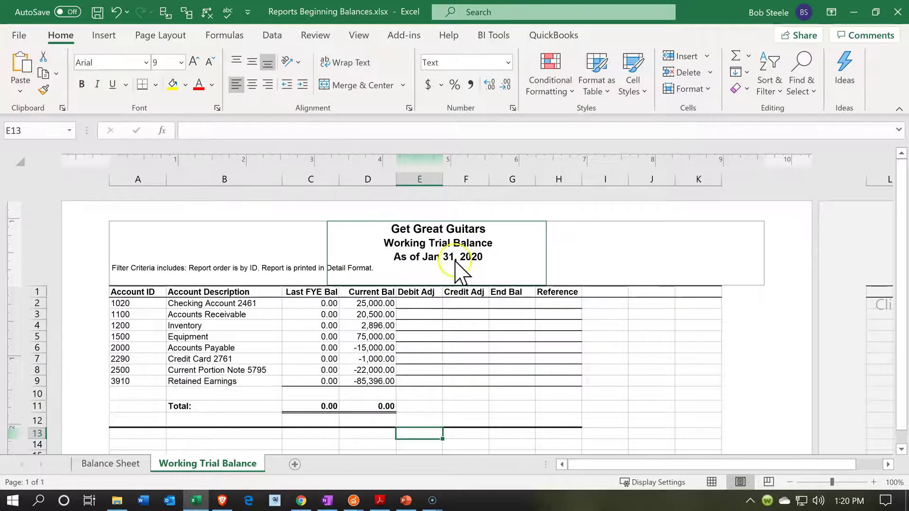
{"action": "left_click", "coordinate": [711, 483]}
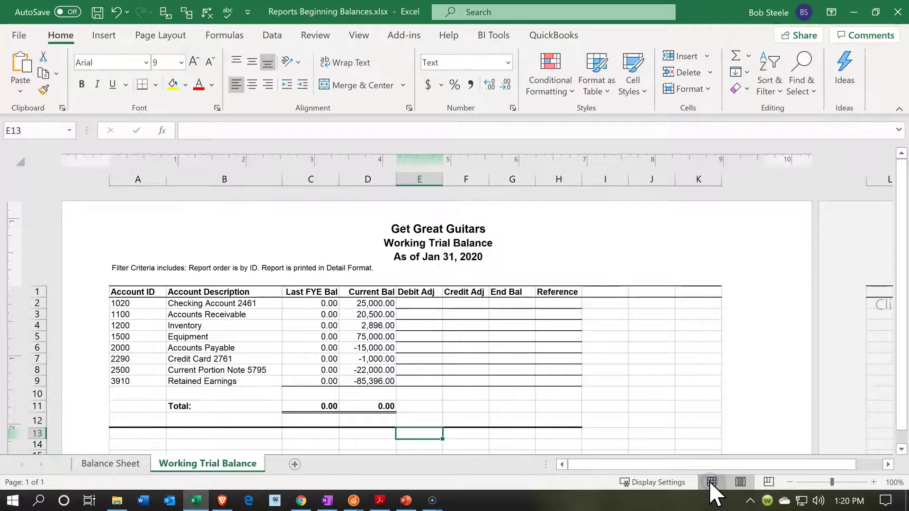
{"action": "left_click", "coordinate": [215, 330]}
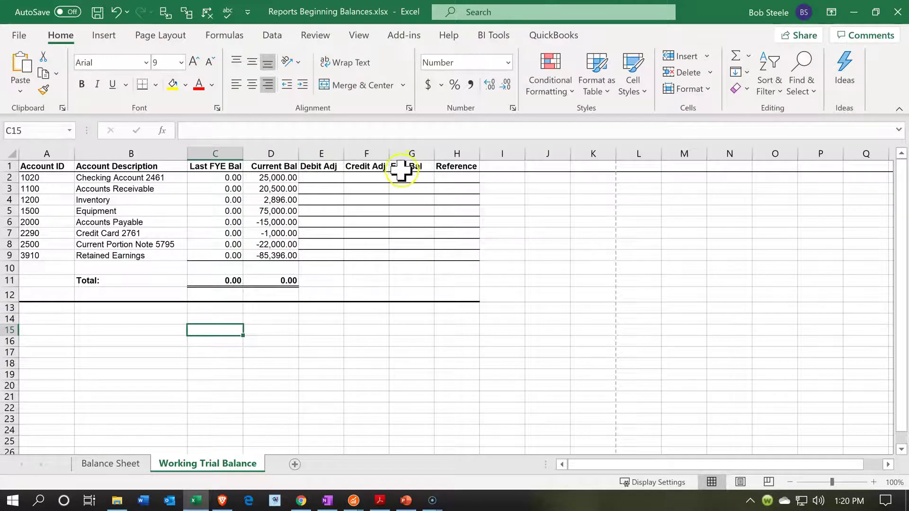
Delete the unused columns E through I, including Debit Adj, Credit Adj, End Bal and Reference, from the Working Trial Balance worksheet.
{"action": "left_click", "coordinate": [335, 148]}
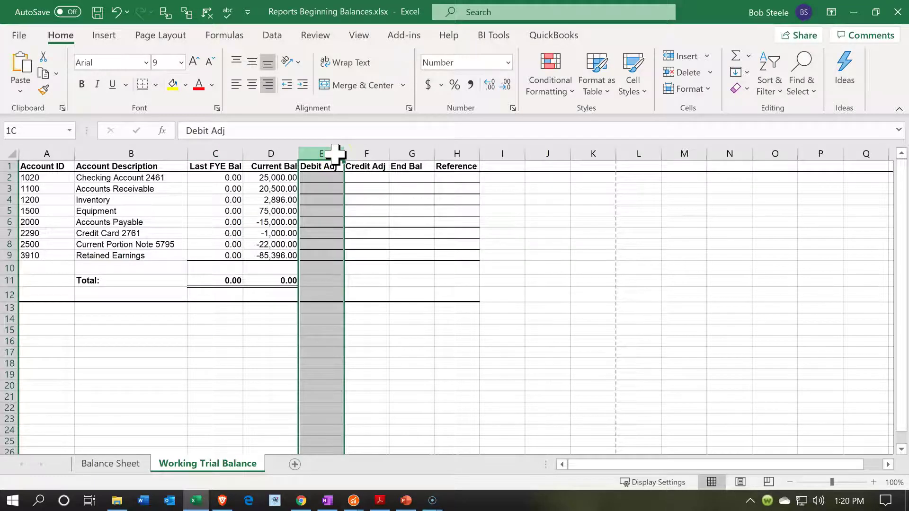
{"action": "left_click_drag", "start_coordinate": [337, 152], "coordinate": [518, 150]}
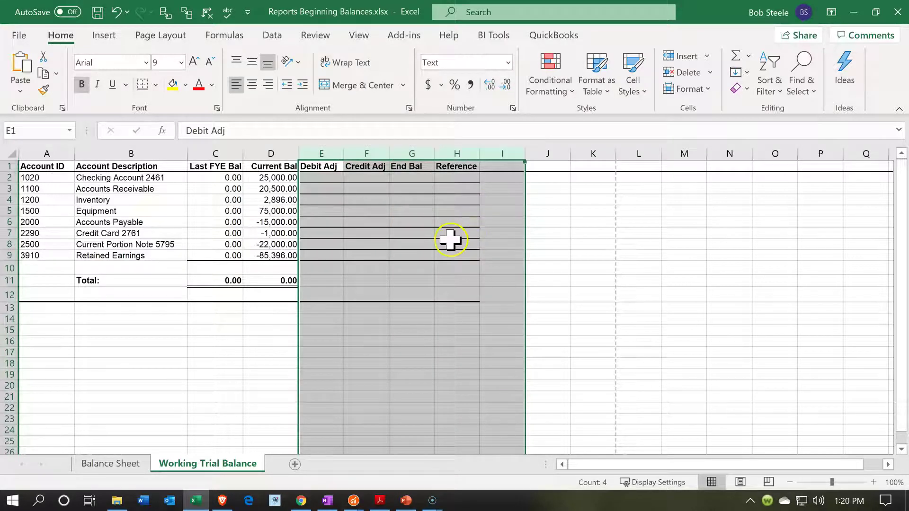
{"action": "right_click", "coordinate": [449, 240]}
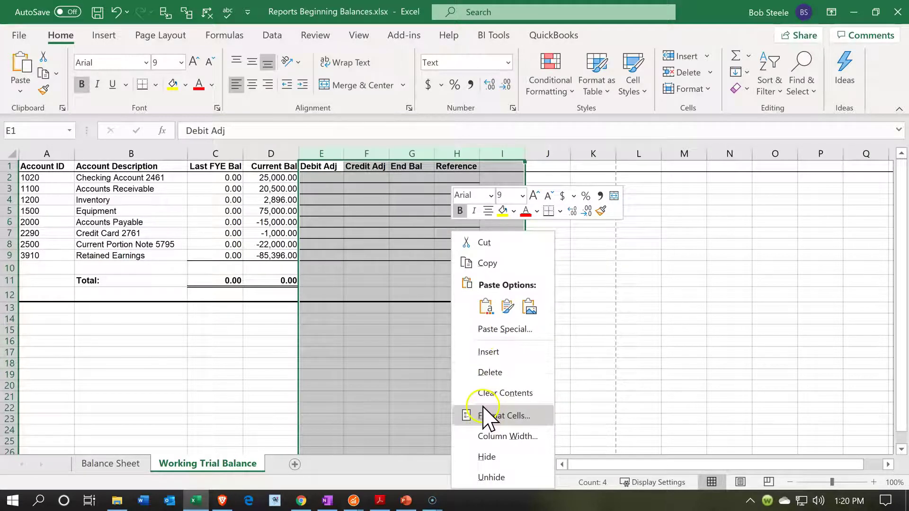
{"action": "left_click", "coordinate": [481, 372]}
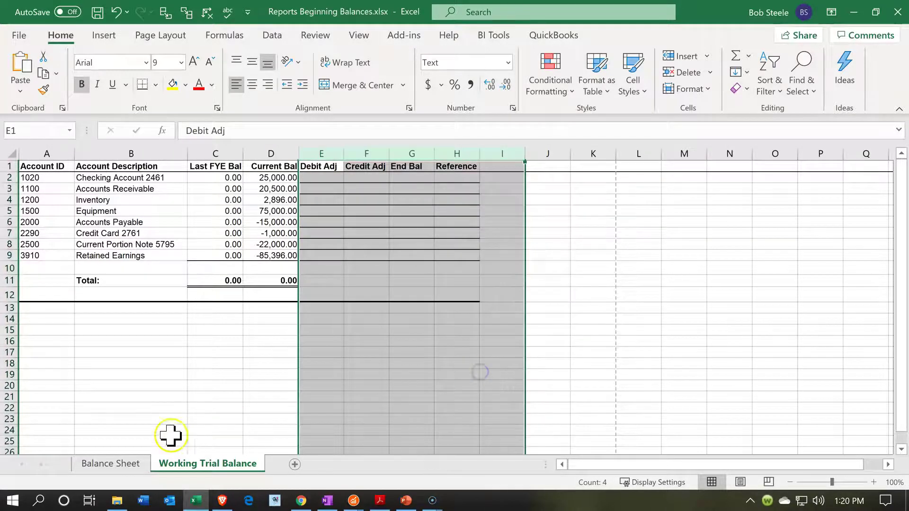
{"action": "left_click", "coordinate": [156, 382]}
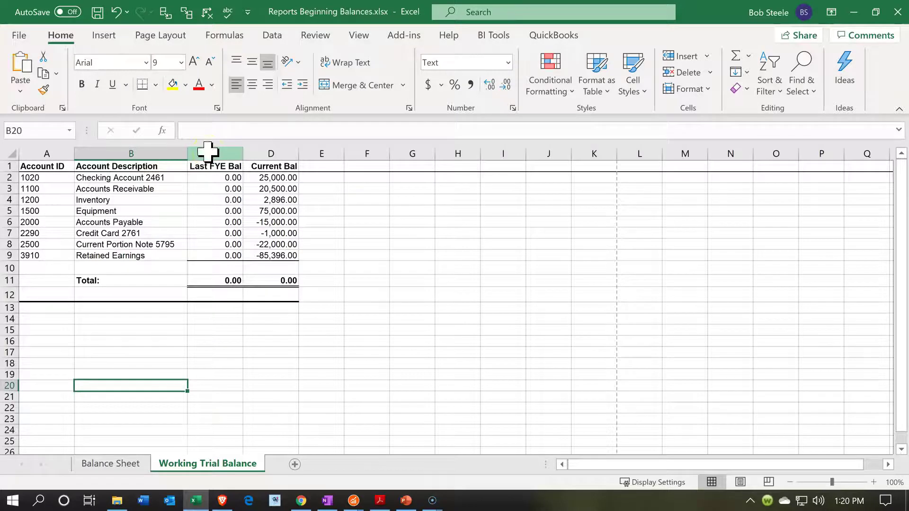
Delete the Last FYE Bal column from the Working Trial Balance worksheet.
{"action": "left_click", "coordinate": [209, 152]}
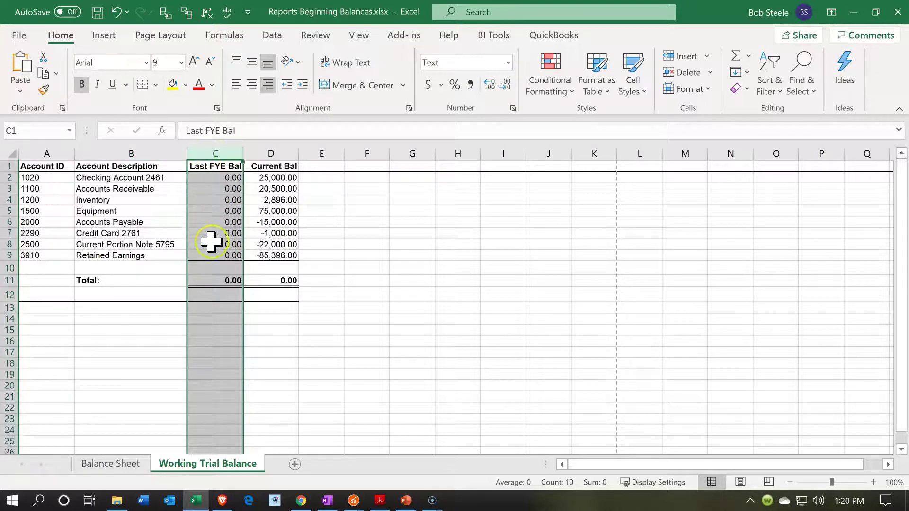
{"action": "right_click", "coordinate": [215, 358]}
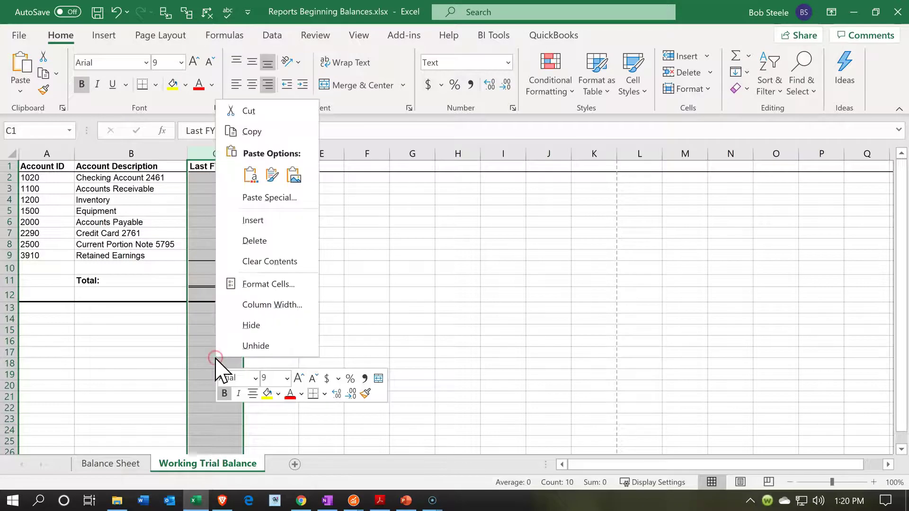
{"action": "left_click", "coordinate": [257, 244]}
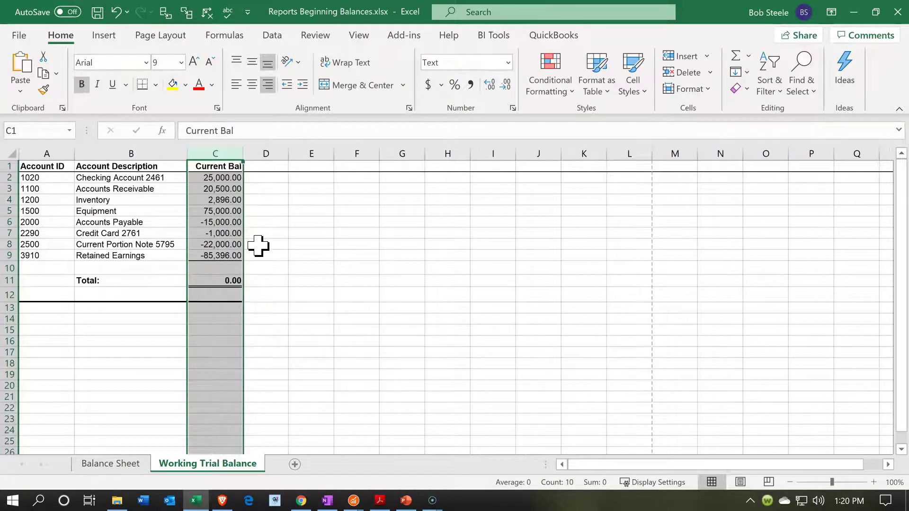
{"action": "left_click", "coordinate": [115, 405]}
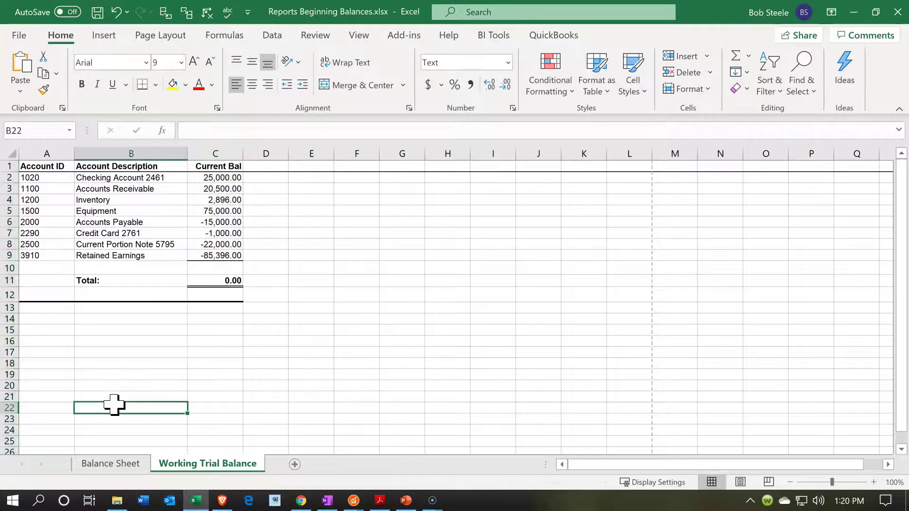
Format the Current Bal column as Currency with two decimal places, no symbol, and negative numbers in red parentheses.
{"action": "left_click", "coordinate": [237, 150]}
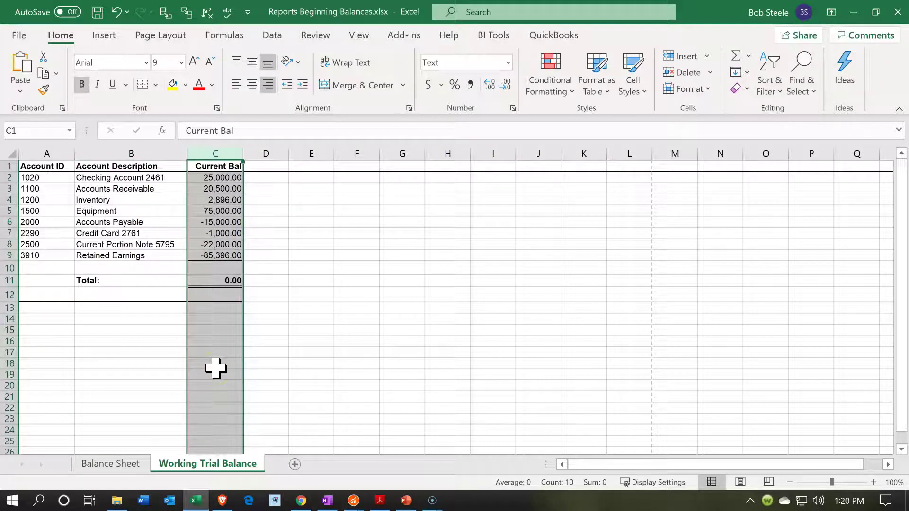
{"action": "right_click", "coordinate": [217, 347]}
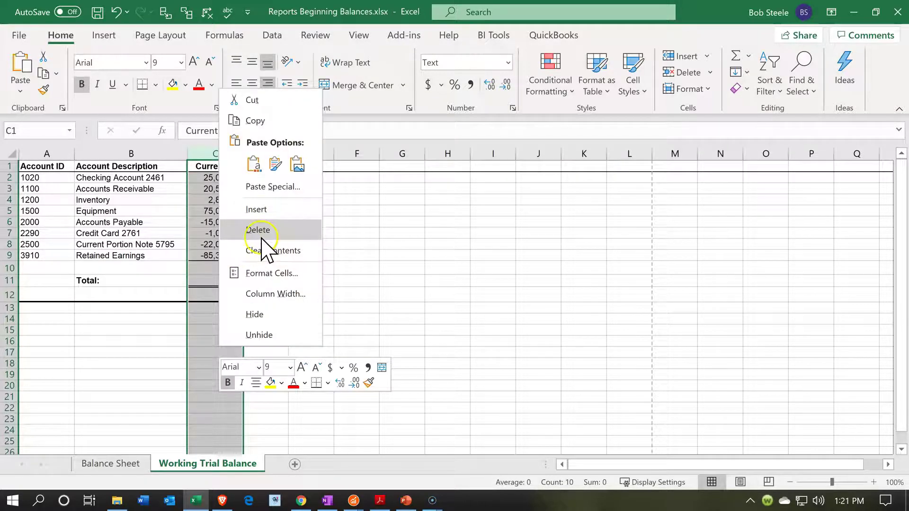
{"action": "left_click", "coordinate": [266, 276]}
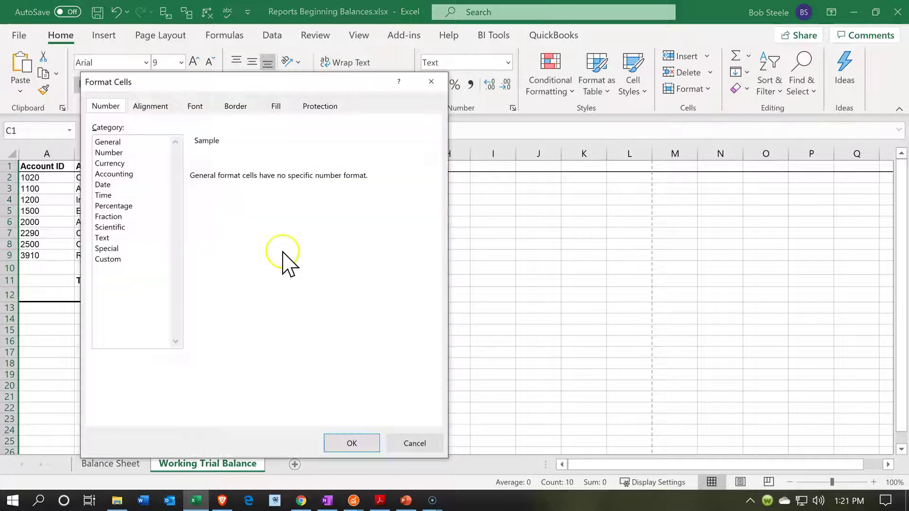
{"action": "left_click_drag", "start_coordinate": [258, 85], "coordinate": [589, 81]}
{"action": "left_click", "coordinate": [464, 158]}
{"action": "left_click", "coordinate": [563, 235]}
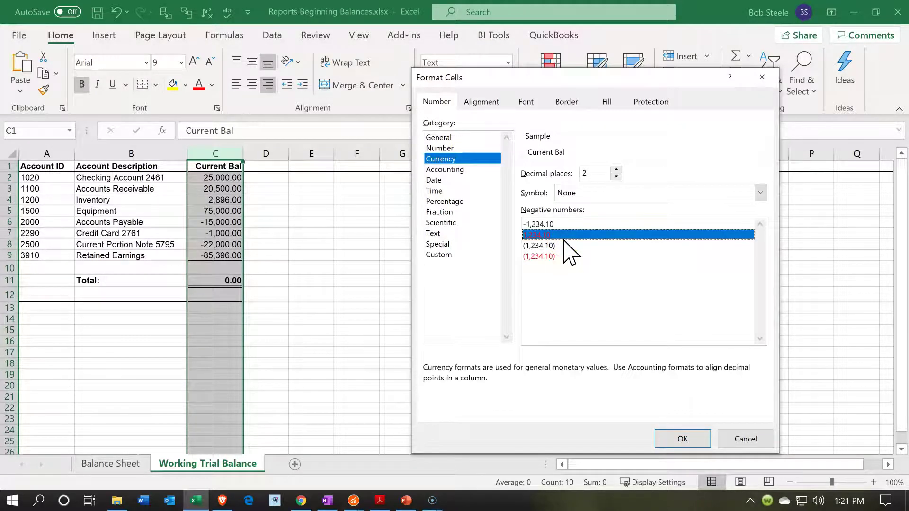
{"action": "left_click", "coordinate": [558, 256]}
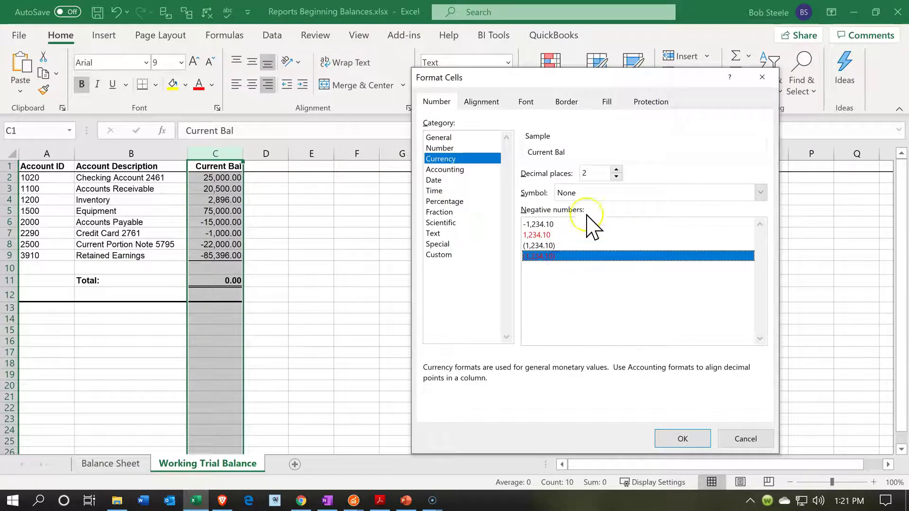
{"action": "left_click", "coordinate": [607, 188]}
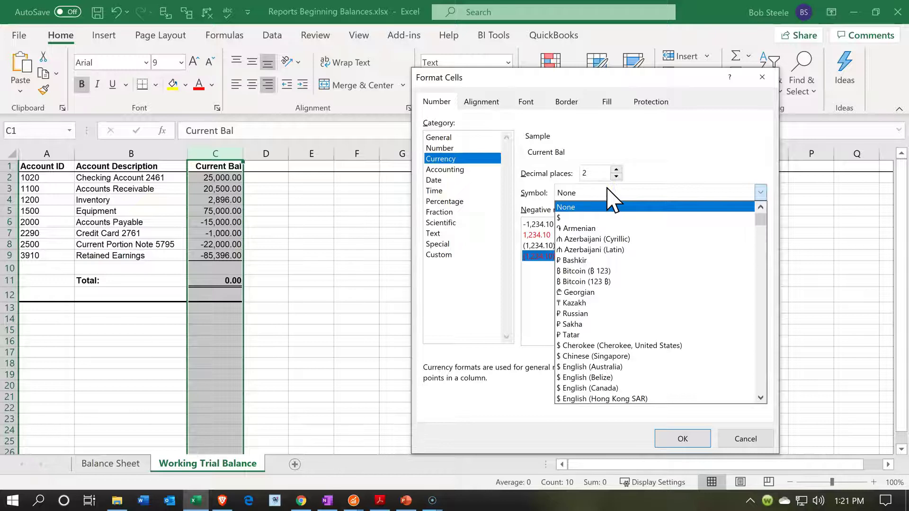
{"action": "left_click", "coordinate": [607, 190]}
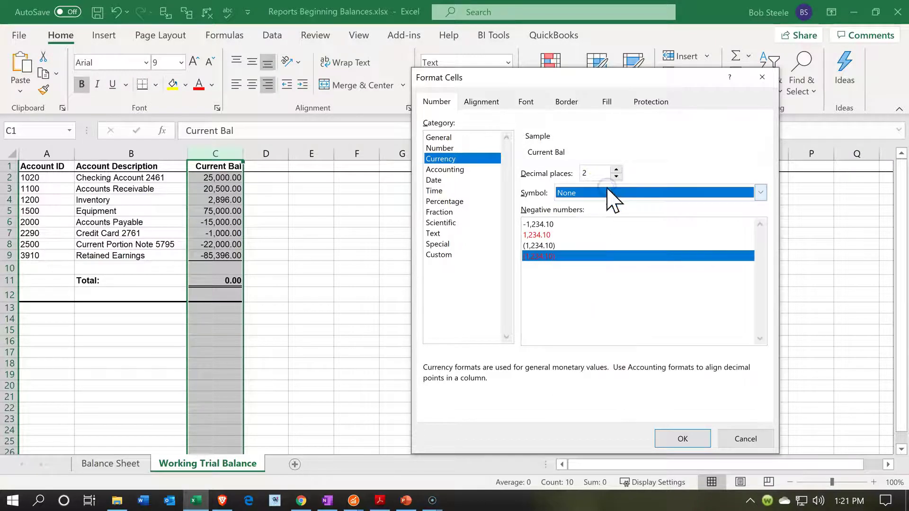
{"action": "left_click", "coordinate": [682, 439]}
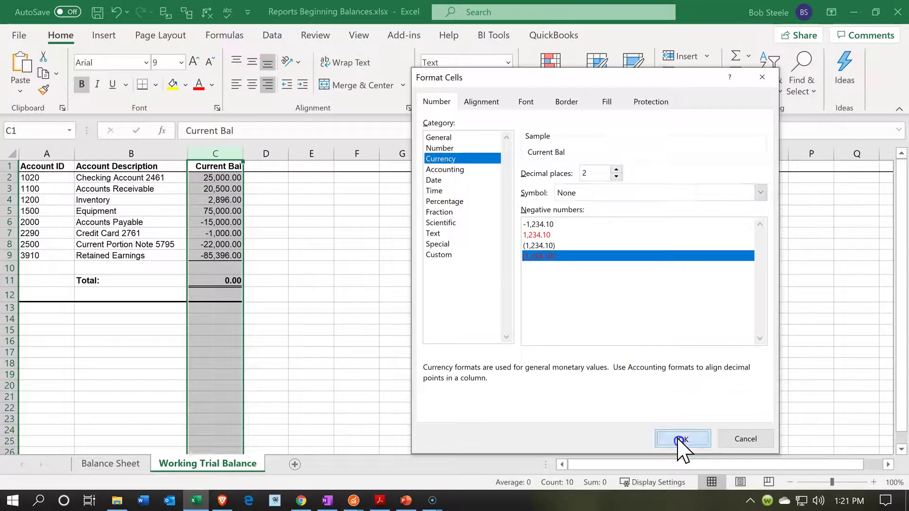
{"action": "left_click", "coordinate": [368, 270]}
Save and close the Reports Beginning Balances workbook and switch to the Transaction Detail Report in Sage 50.
{"action": "left_click", "coordinate": [97, 12]}
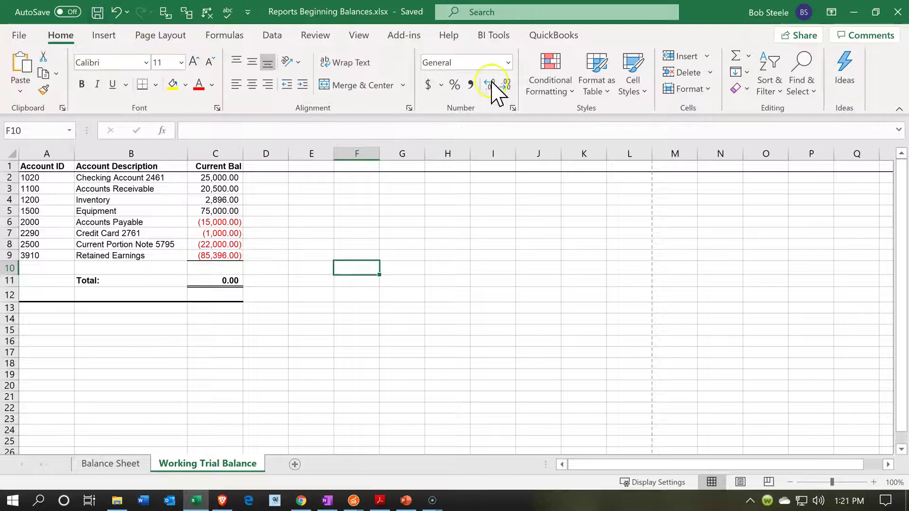
{"action": "left_click", "coordinate": [898, 12]}
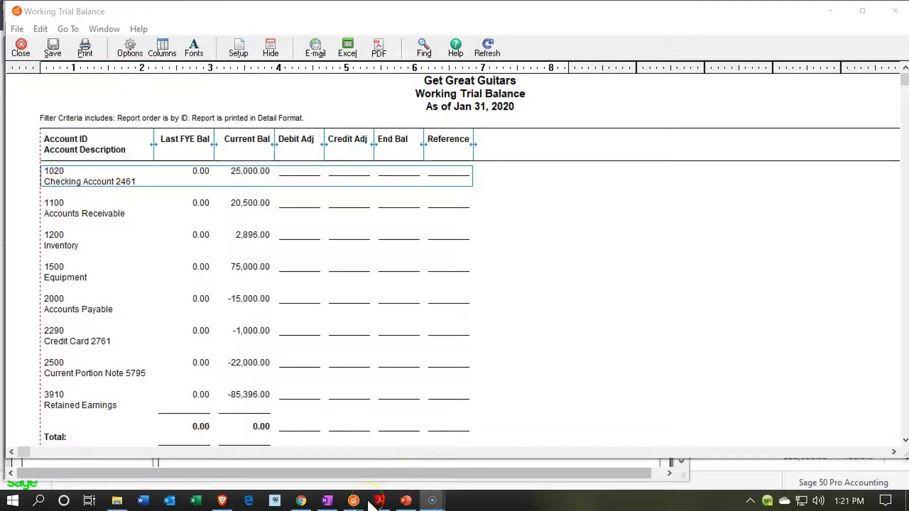
{"action": "left_click", "coordinate": [353, 502]}
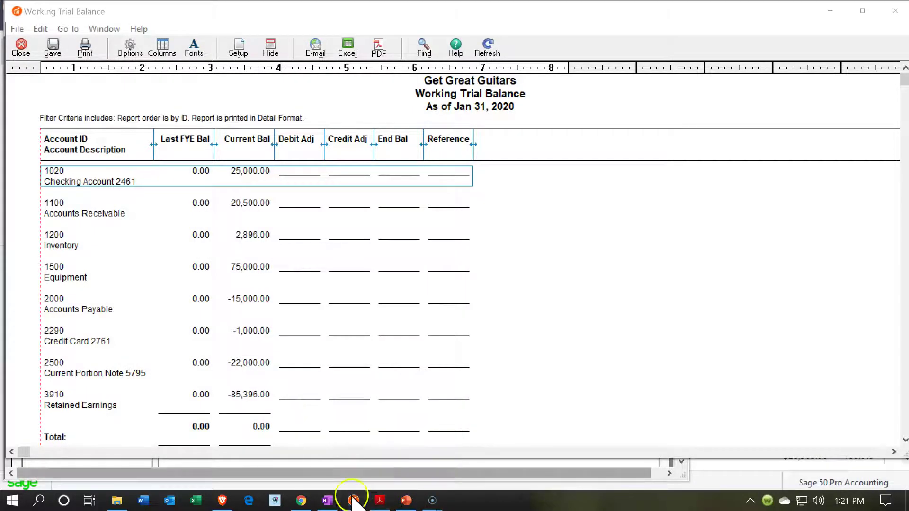
{"action": "mouse_move", "coordinate": [349, 481]}
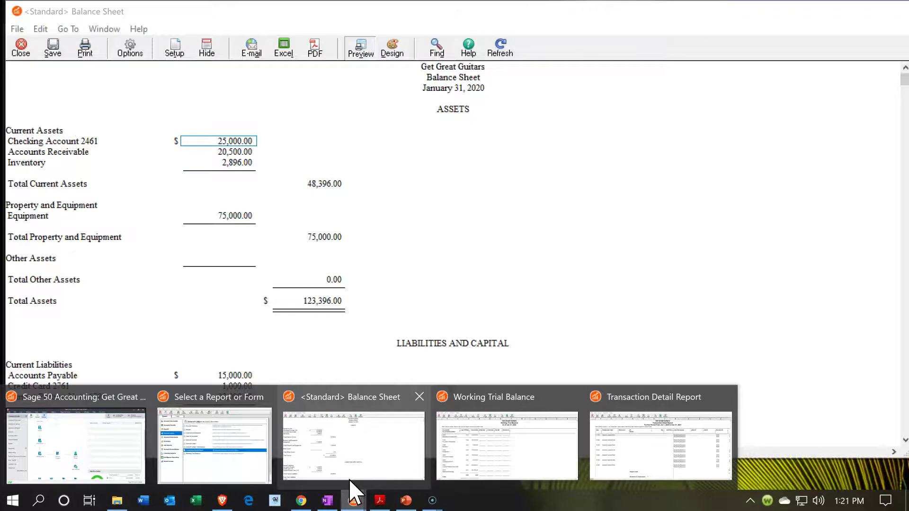
{"action": "left_click", "coordinate": [646, 462]}
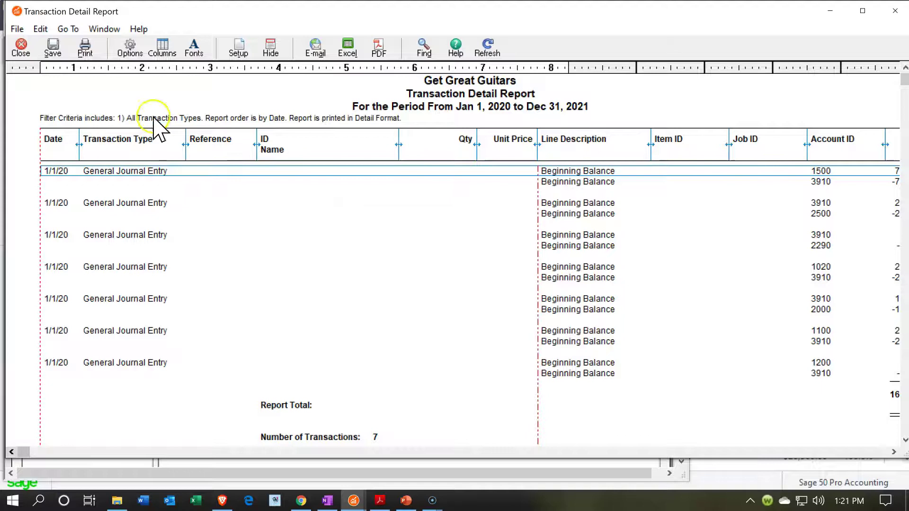
Review the date range and filter options of the Transaction Detail Report without changing them.
{"action": "left_click", "coordinate": [137, 53]}
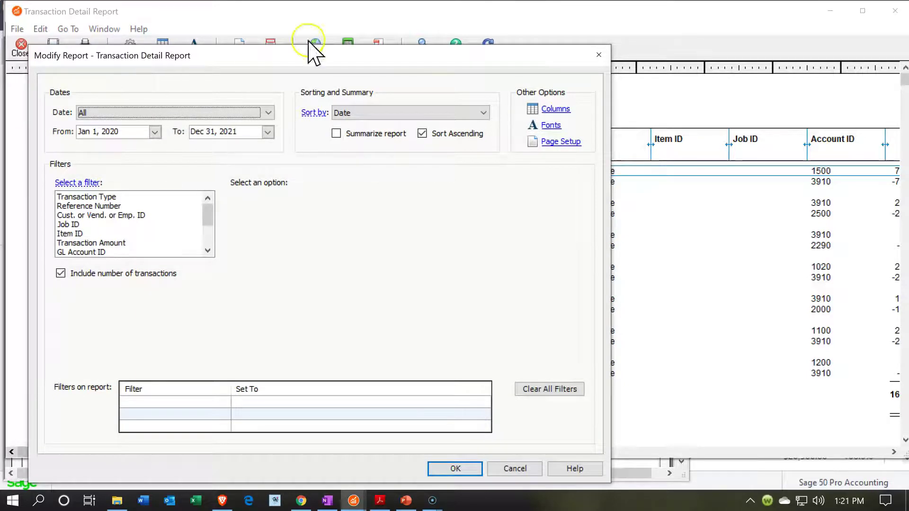
{"action": "left_click", "coordinate": [599, 55]}
{"action": "left_click", "coordinate": [595, 57]}
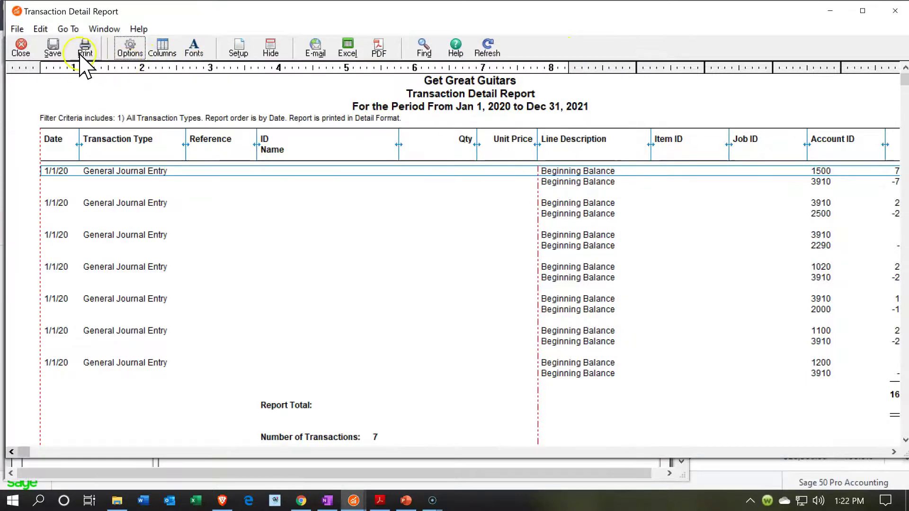
Print the Transaction Detail Report with CutePDF Writer to Transaction Detail Report.pdf in the Section 6 folder.
{"action": "left_click", "coordinate": [82, 54]}
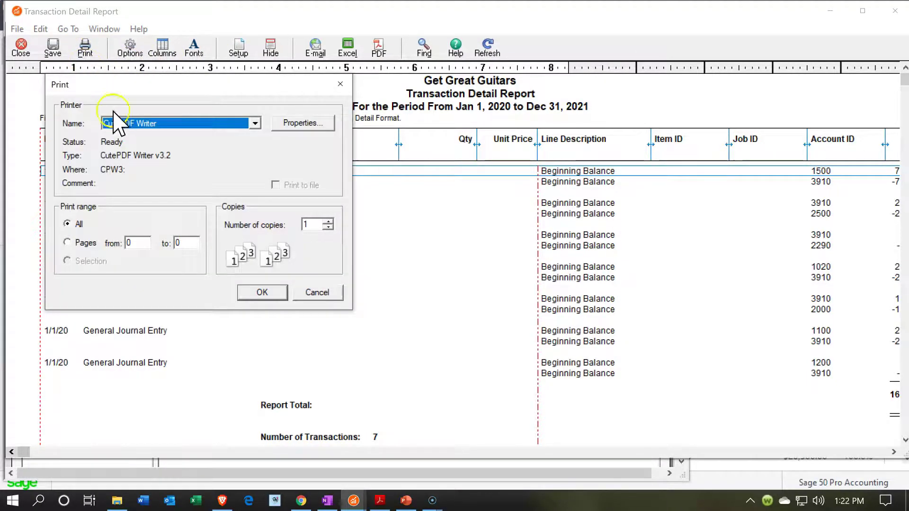
{"action": "left_click", "coordinate": [258, 294]}
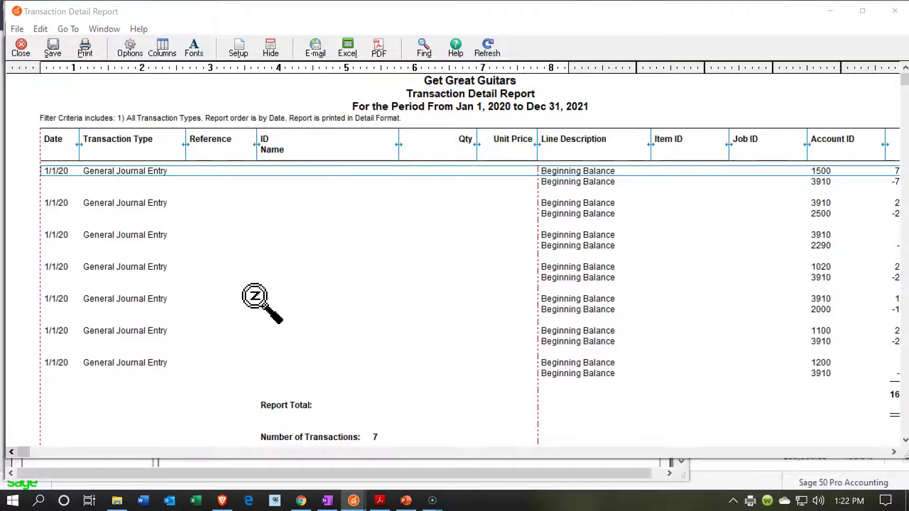
{"action": "left_click", "coordinate": [255, 298]}
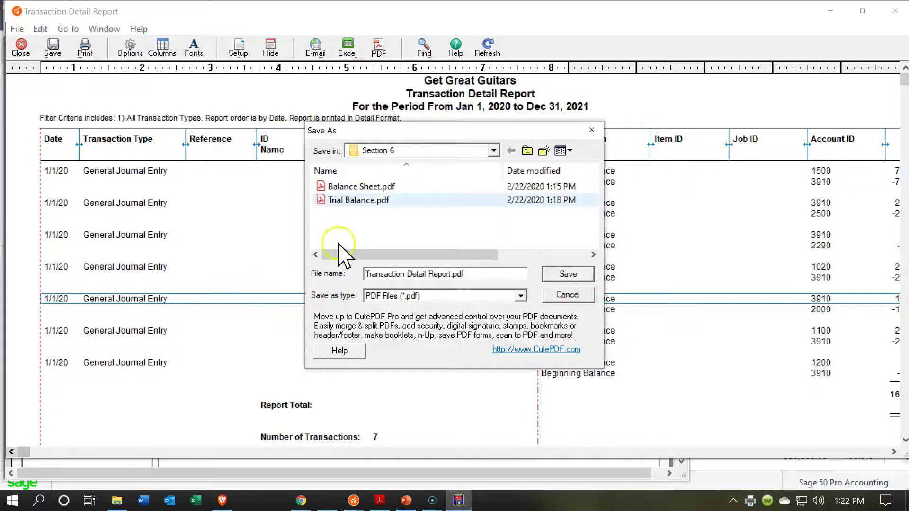
{"action": "left_click_drag", "start_coordinate": [406, 131], "coordinate": [423, 146]}
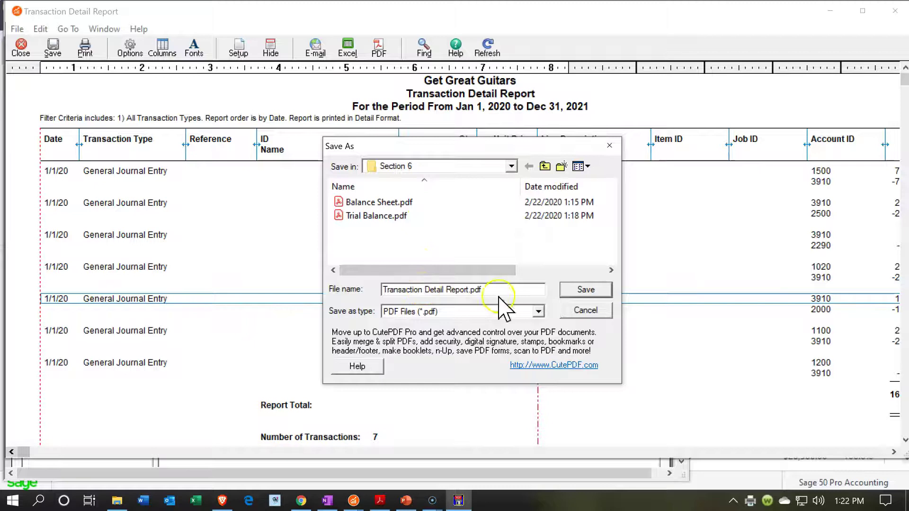
{"action": "left_click", "coordinate": [606, 289]}
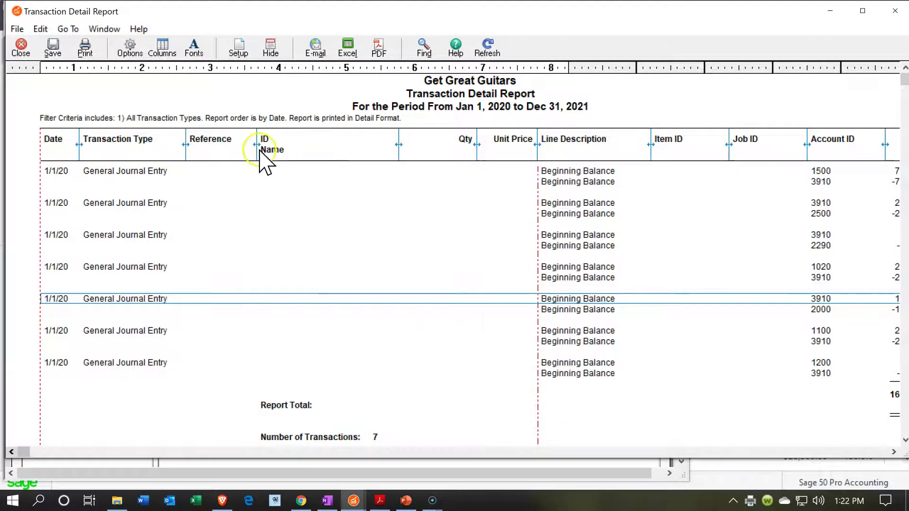
Export the Transaction Detail Report as a new worksheet in the existing workbook Reports Beginning Balances.xlsx and maximize the workbook window.
{"action": "left_click", "coordinate": [348, 50]}
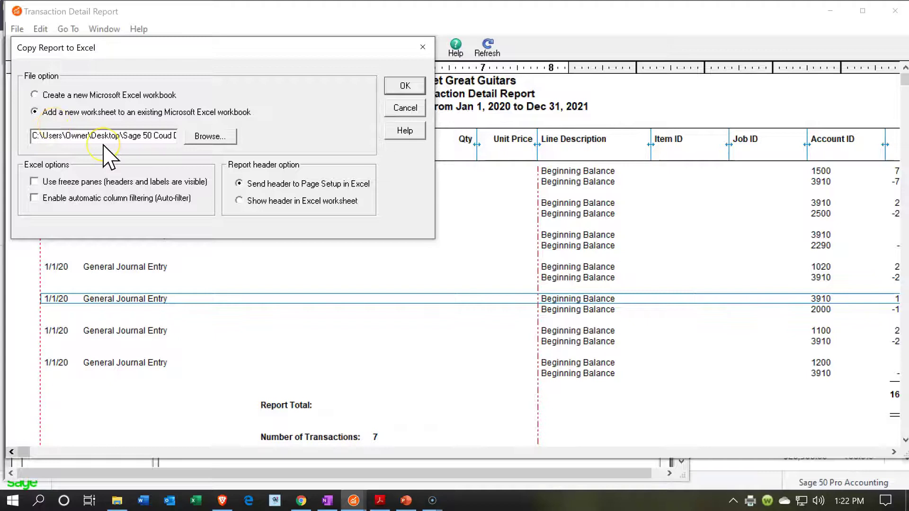
{"action": "left_click", "coordinate": [402, 91]}
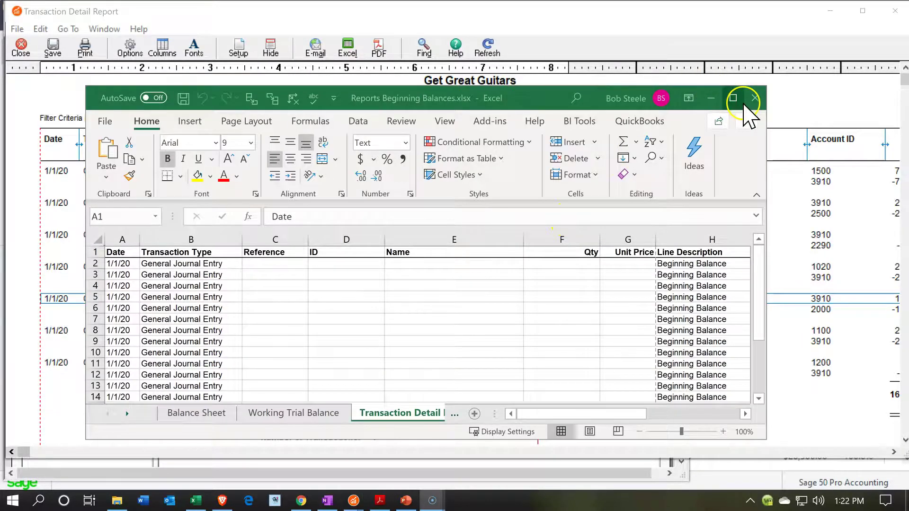
{"action": "left_click", "coordinate": [739, 101]}
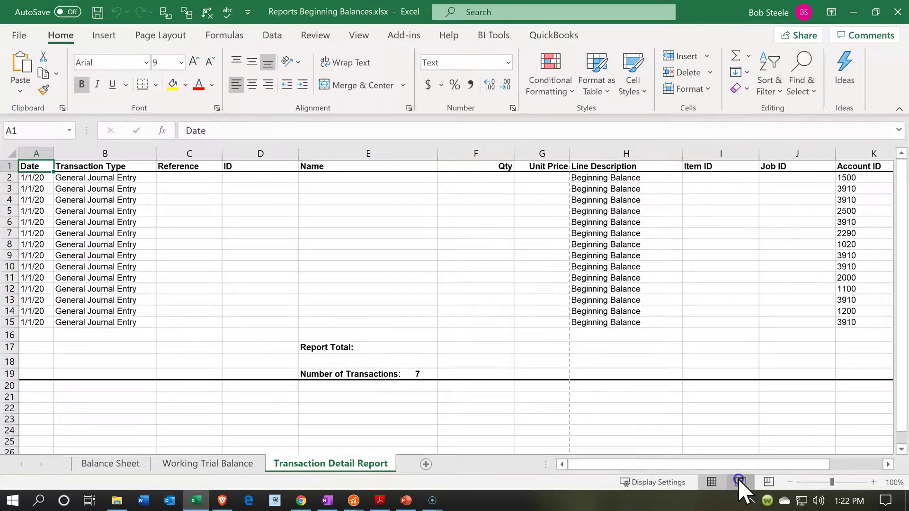
Check the Transaction Detail Report worksheet's header and contents in Page Layout view, returning to Normal view.
{"action": "left_click", "coordinate": [740, 481]}
{"action": "left_click", "coordinate": [711, 482]}
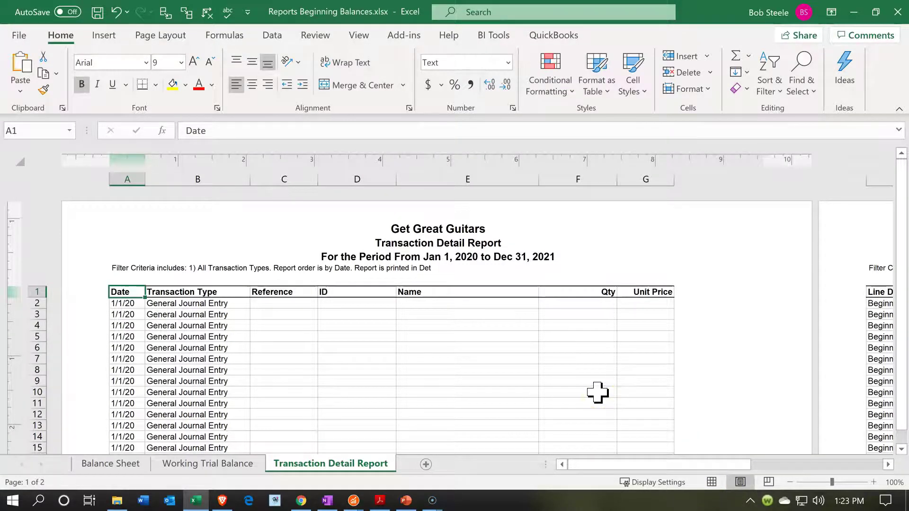
{"action": "scroll", "coordinate": [597, 392], "scroll_direction": "down", "scroll_amount": 2}
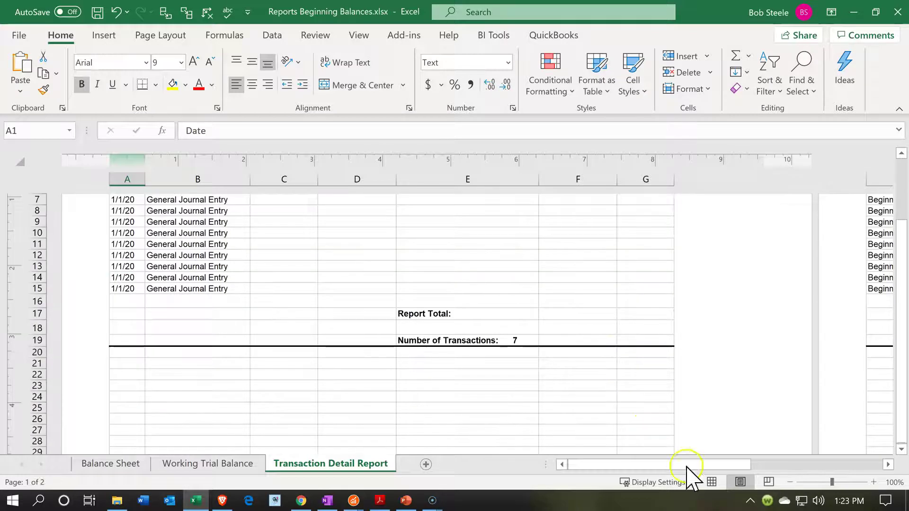
{"action": "left_click", "coordinate": [710, 483]}
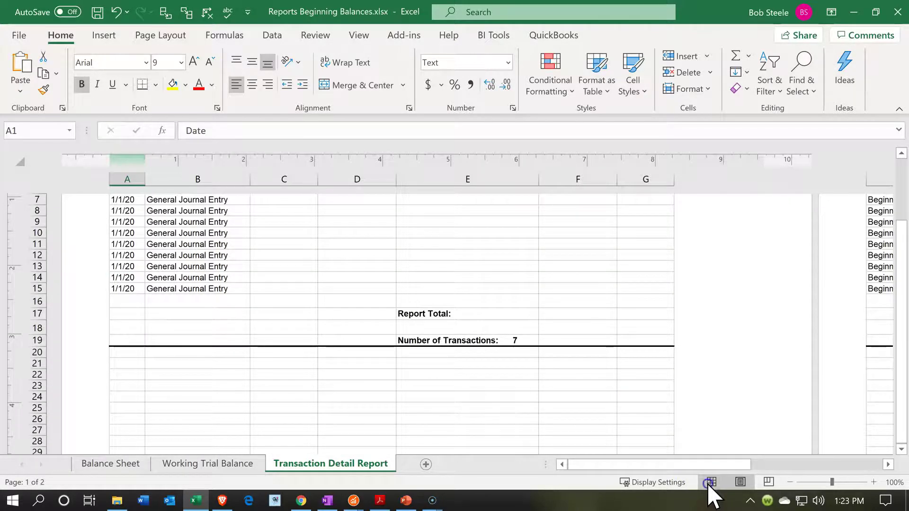
Delete rows 16 to 18, containing the Report Total label, from the Transaction Detail Report worksheet.
{"action": "left_click", "coordinate": [344, 336]}
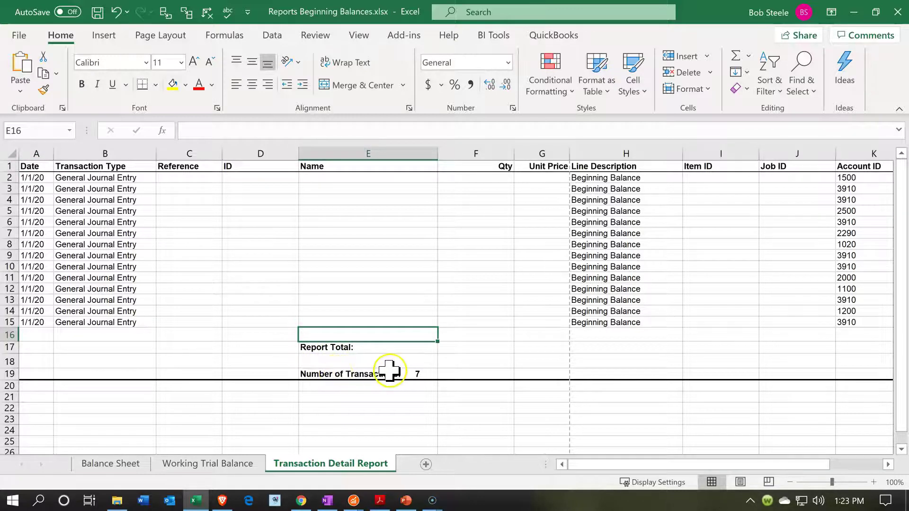
{"action": "left_click", "coordinate": [376, 377]}
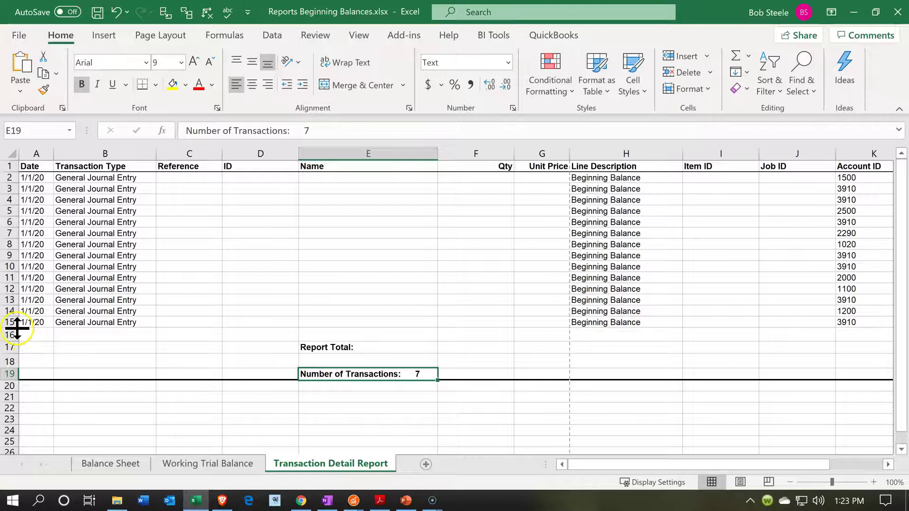
{"action": "left_click_drag", "start_coordinate": [19, 336], "coordinate": [27, 361]}
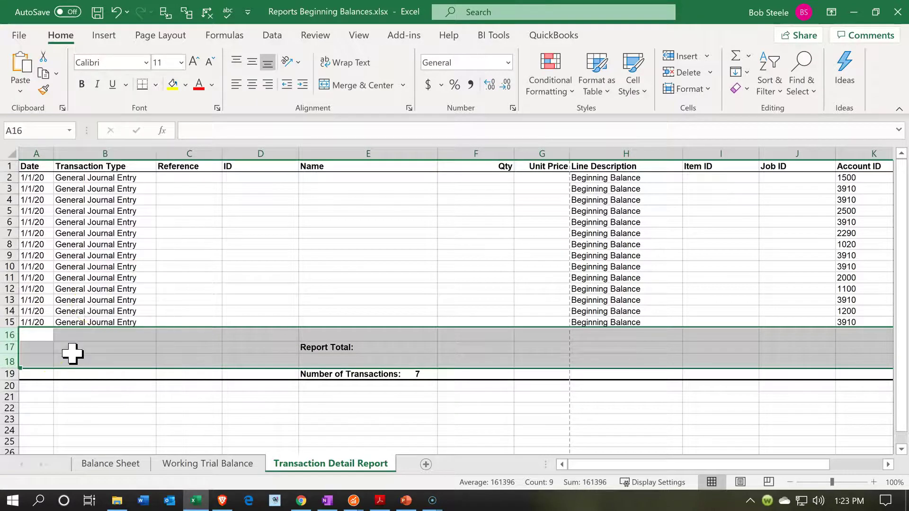
{"action": "right_click", "coordinate": [101, 356]}
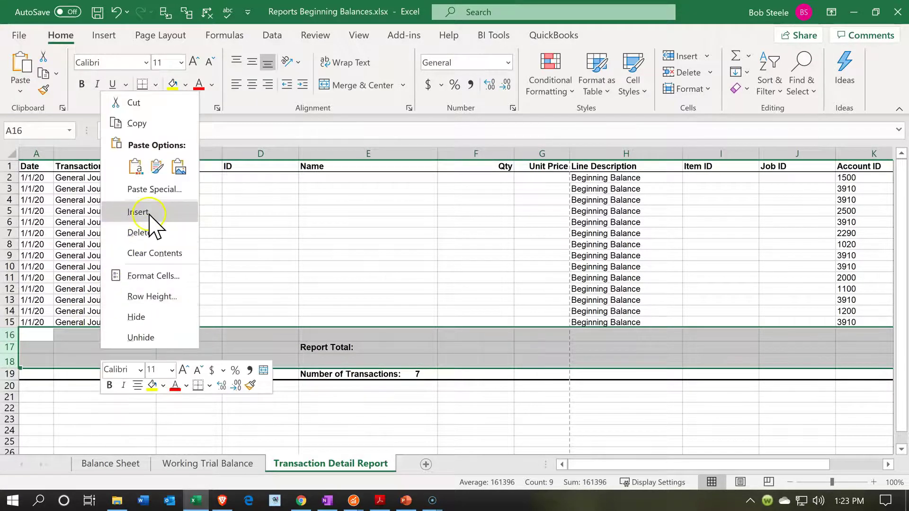
{"action": "left_click", "coordinate": [148, 237]}
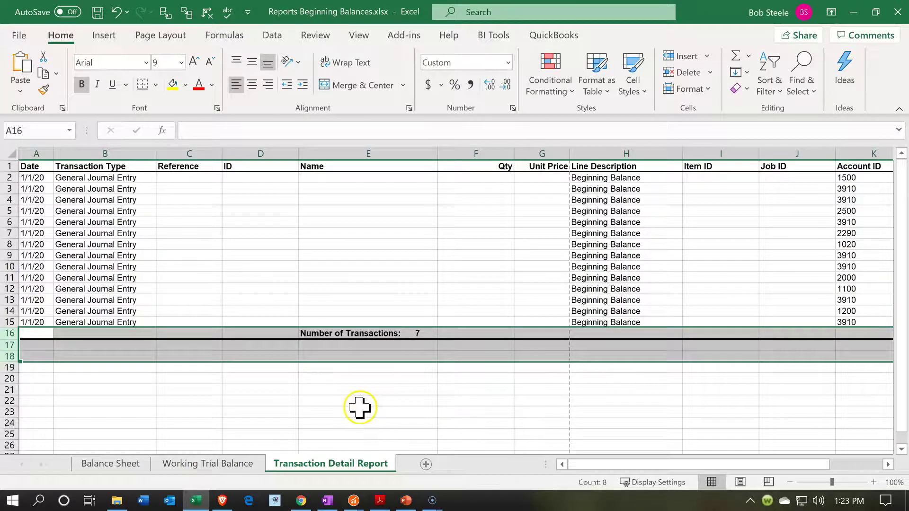
Move the Number of Transactions cell from E16 to A17, below the Date column.
{"action": "left_click", "coordinate": [360, 408]}
{"action": "left_click", "coordinate": [370, 319]}
{"action": "left_click", "coordinate": [364, 334]}
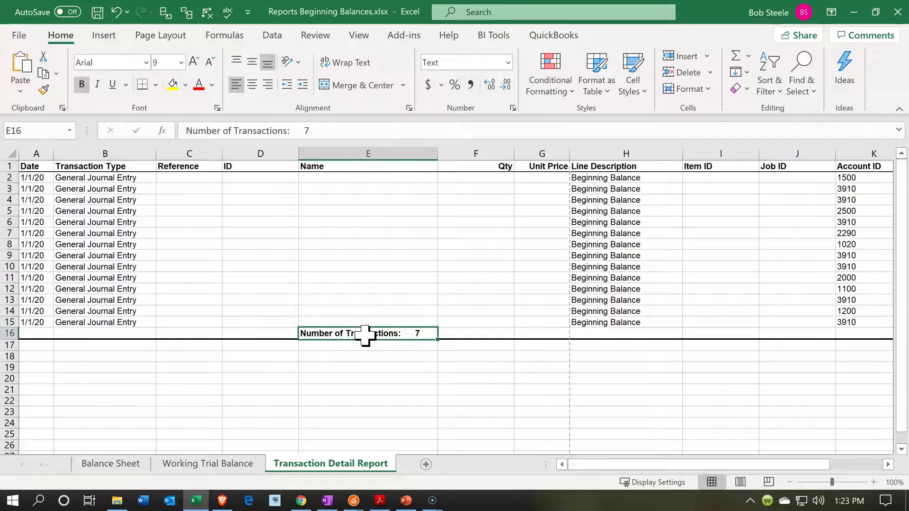
{"action": "left_click", "coordinate": [338, 337]}
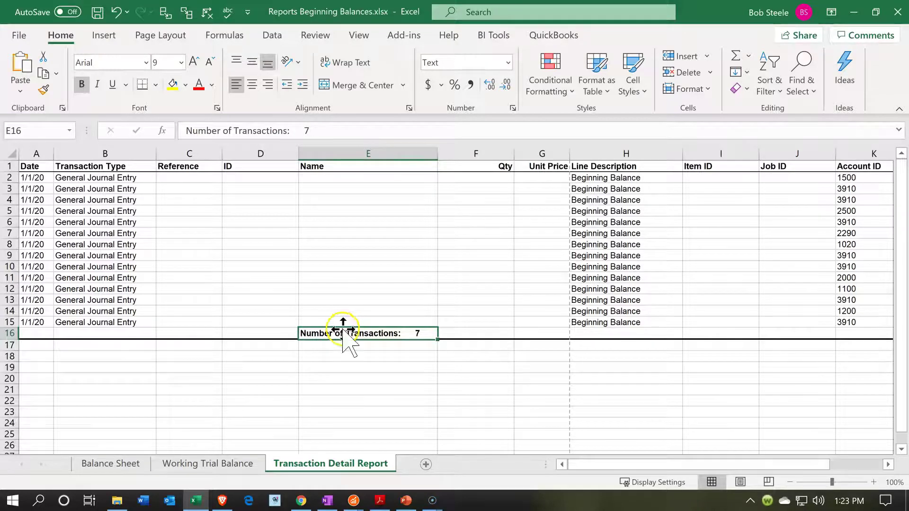
{"action": "left_click_drag", "start_coordinate": [348, 328], "coordinate": [37, 348]}
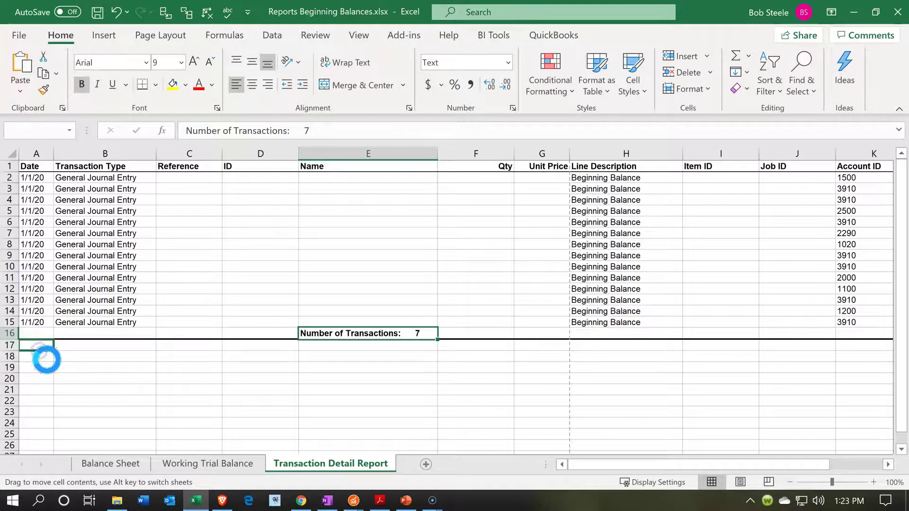
{"action": "left_click", "coordinate": [98, 411]}
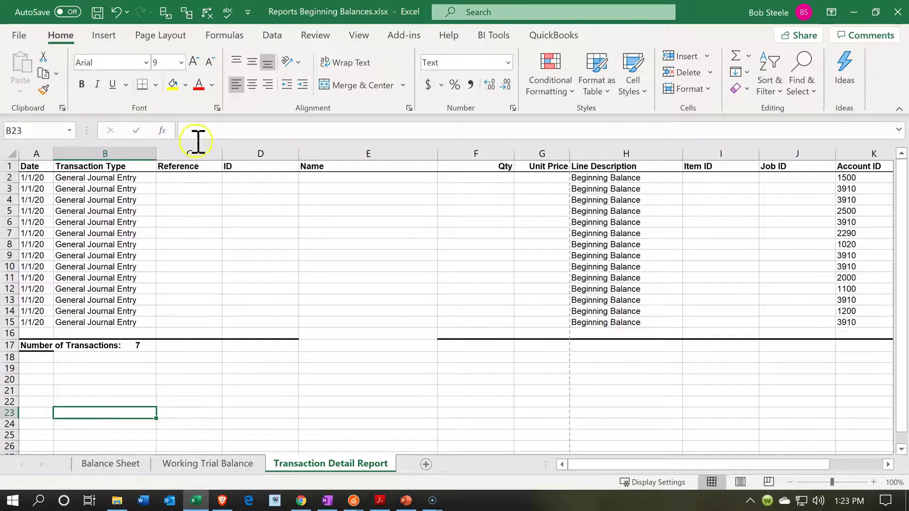
Delete the unused columns C to G, from Reference through Unit Price.
{"action": "left_click_drag", "start_coordinate": [190, 152], "coordinate": [524, 177]}
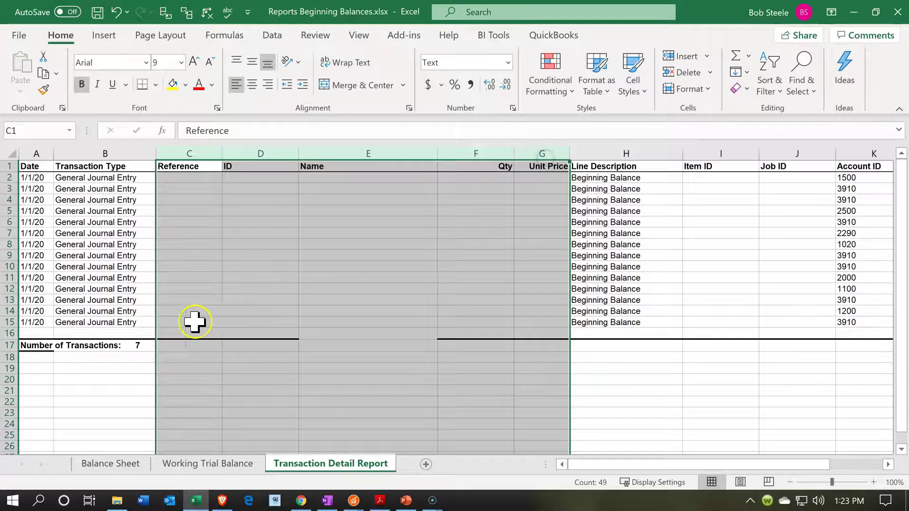
{"action": "right_click", "coordinate": [226, 291]}
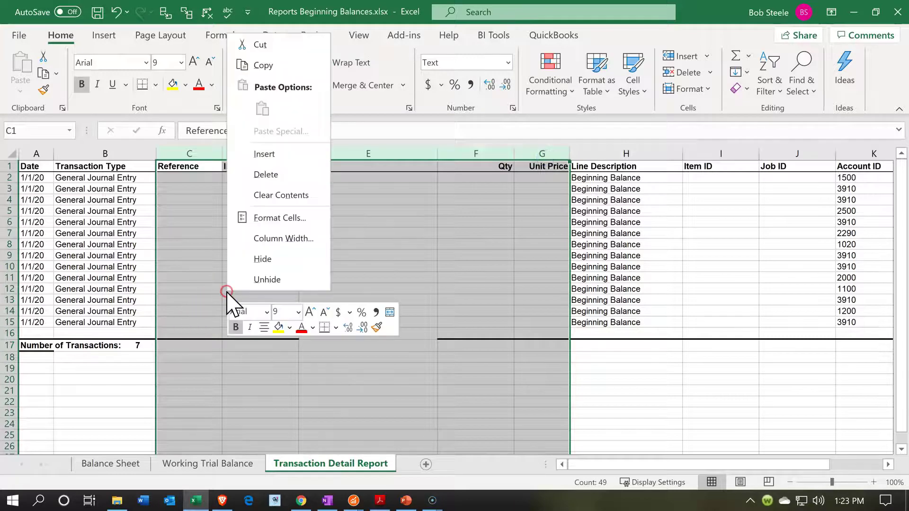
{"action": "left_click", "coordinate": [300, 180]}
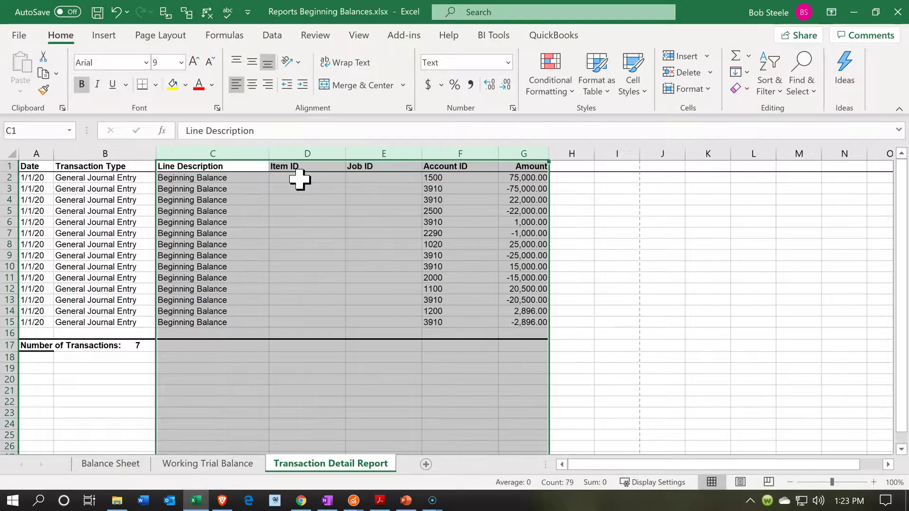
Delete the empty Item ID and Job ID columns, D and E.
{"action": "left_click", "coordinate": [300, 180]}
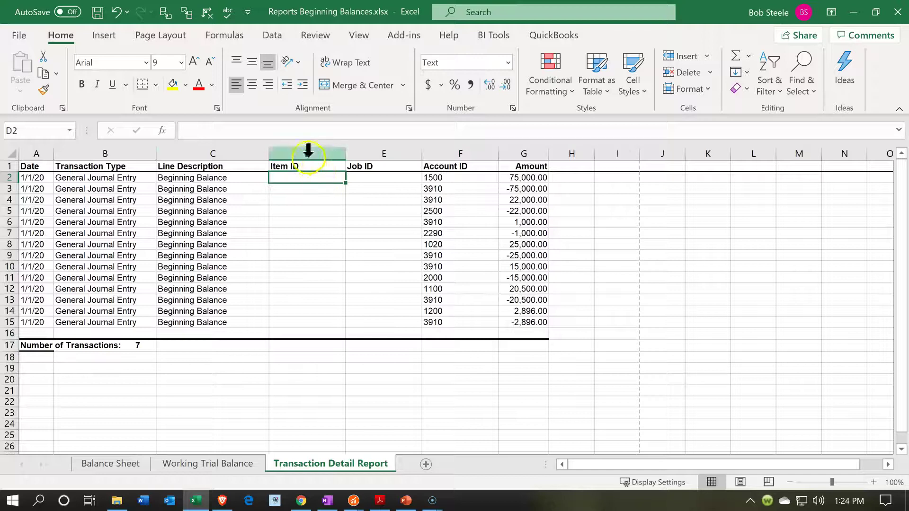
{"action": "left_click_drag", "start_coordinate": [307, 150], "coordinate": [359, 153]}
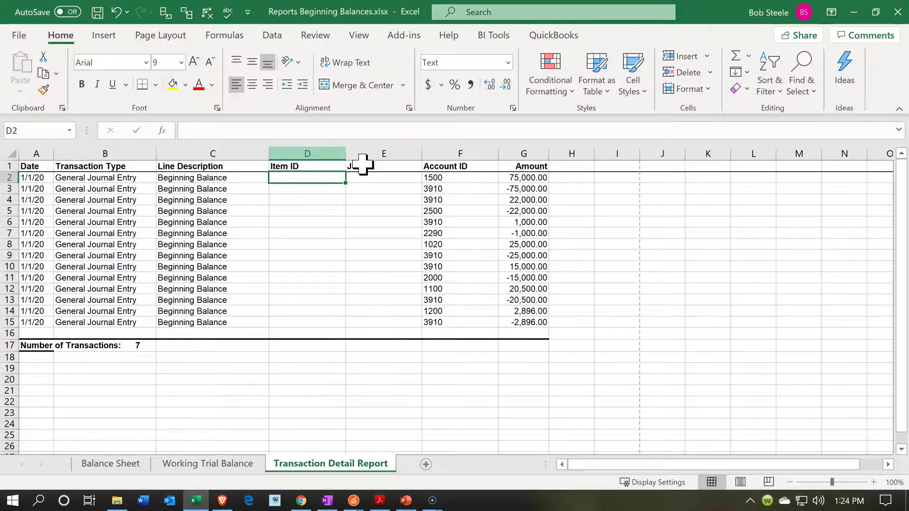
{"action": "right_click", "coordinate": [303, 227]}
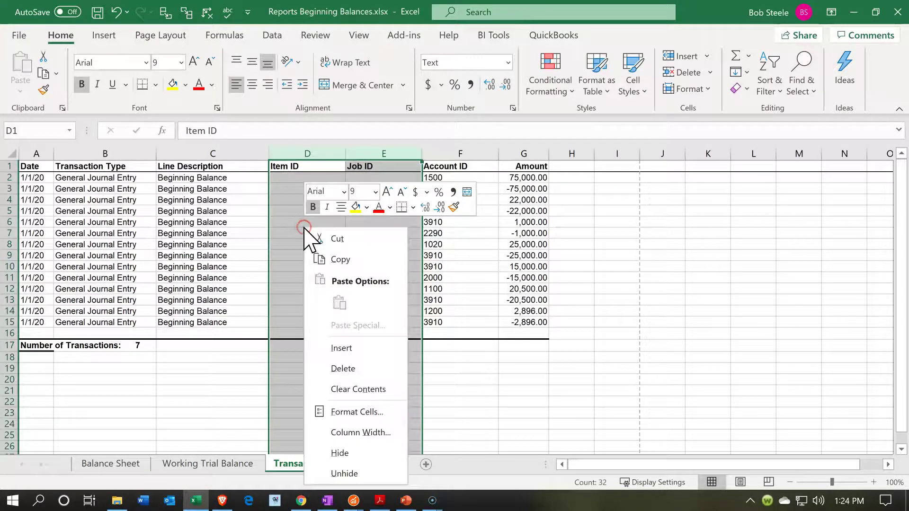
{"action": "left_click", "coordinate": [331, 374]}
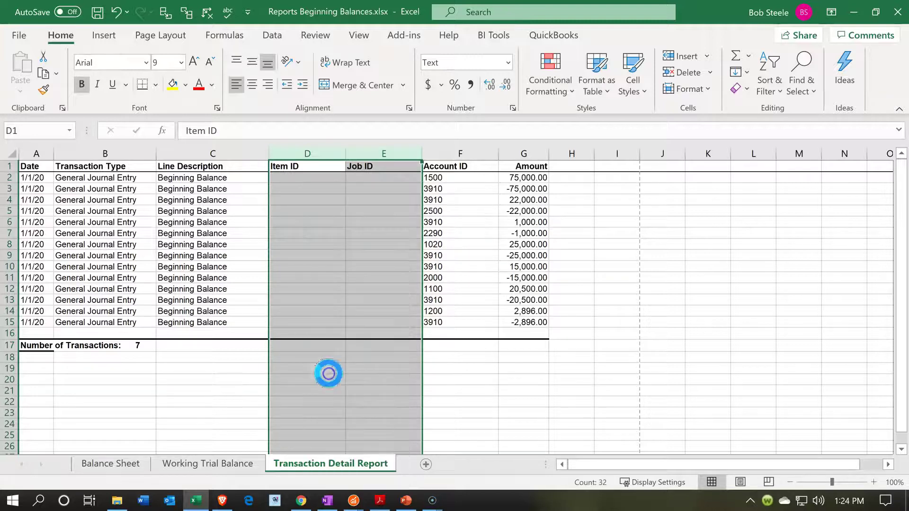
{"action": "left_click", "coordinate": [182, 388]}
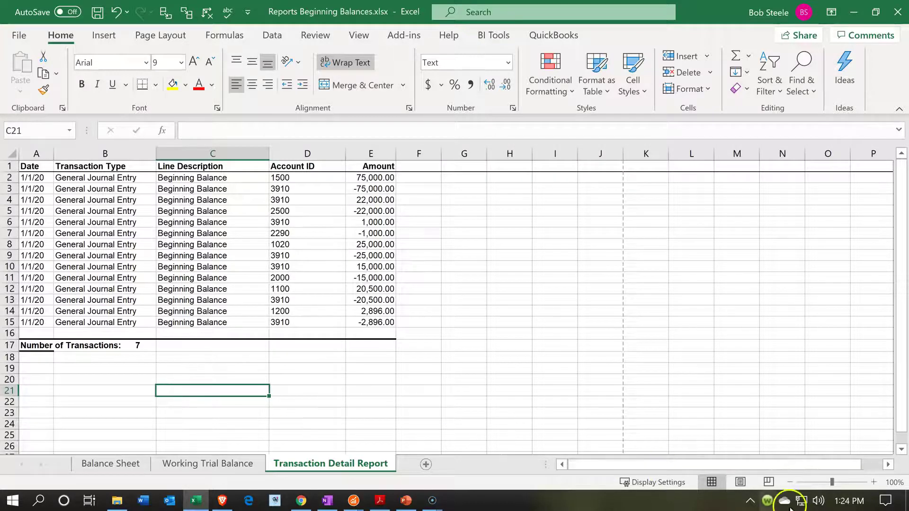
Check the trimmed Transaction Detail Report in Page Layout view, including its header, and return to Normal view.
{"action": "left_click", "coordinate": [741, 482]}
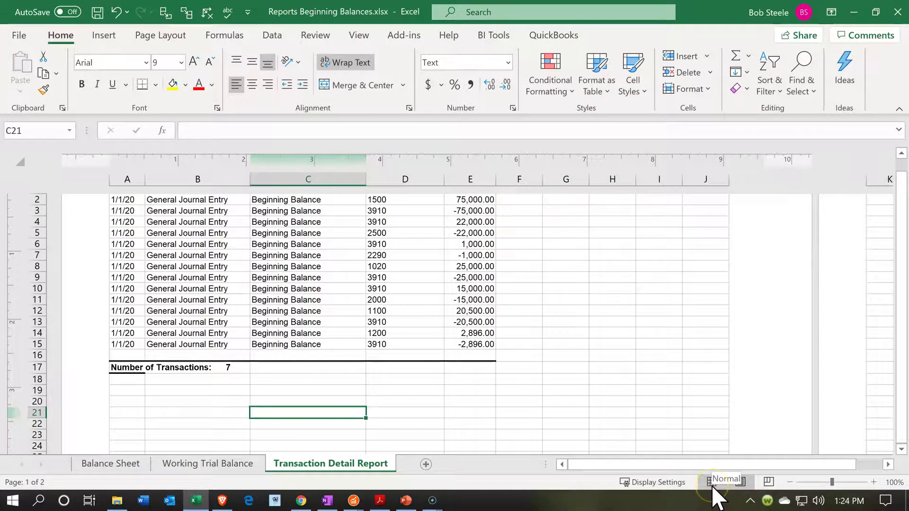
{"action": "scroll", "coordinate": [539, 350], "scroll_direction": "up", "scroll_amount": 3}
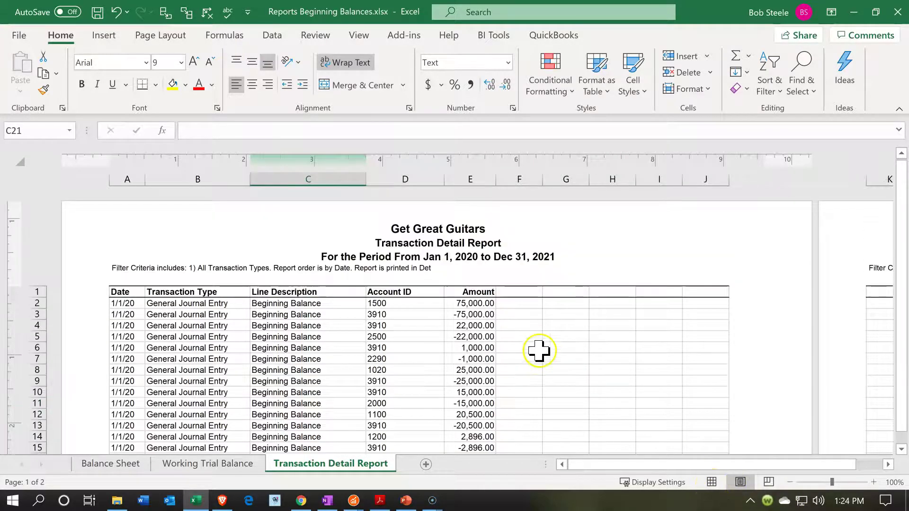
{"action": "left_click", "coordinate": [711, 482]}
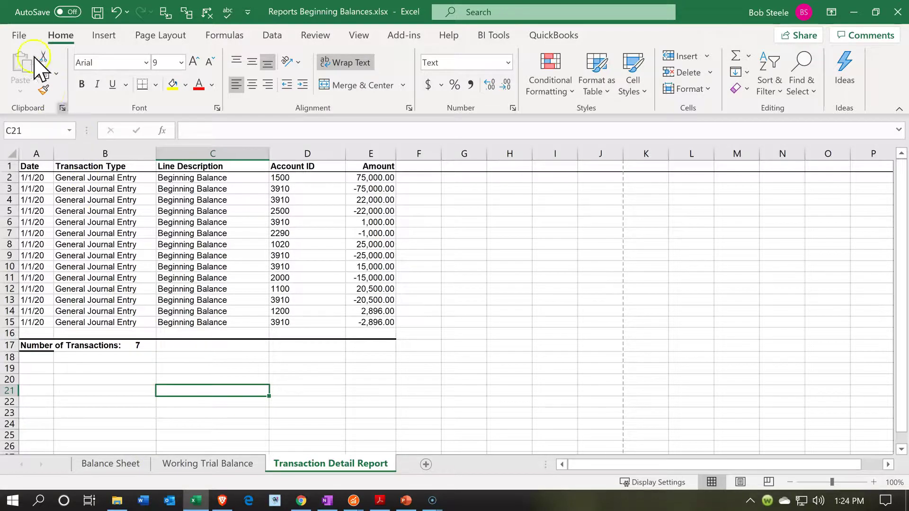
Preview the printout of the entire workbook page by page, and return to the worksheet without printing.
{"action": "left_click", "coordinate": [18, 35]}
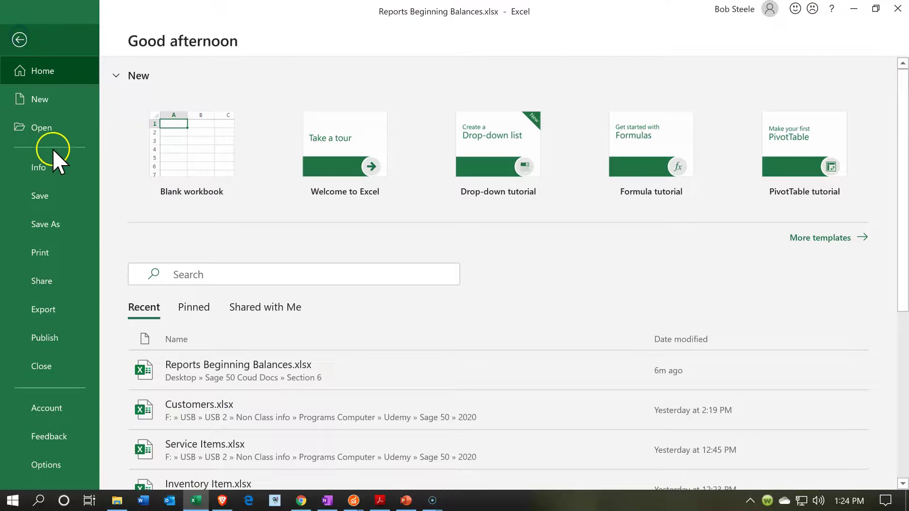
{"action": "left_click", "coordinate": [55, 244]}
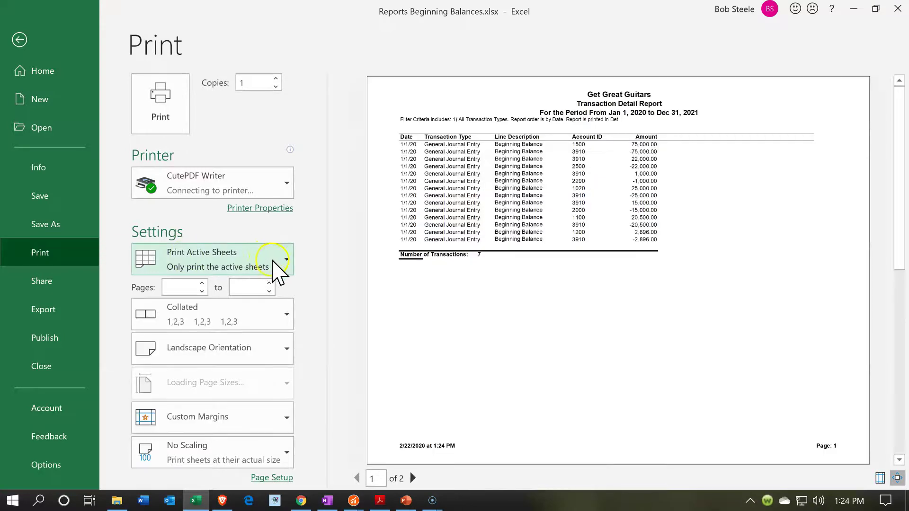
{"action": "left_click", "coordinate": [274, 261]}
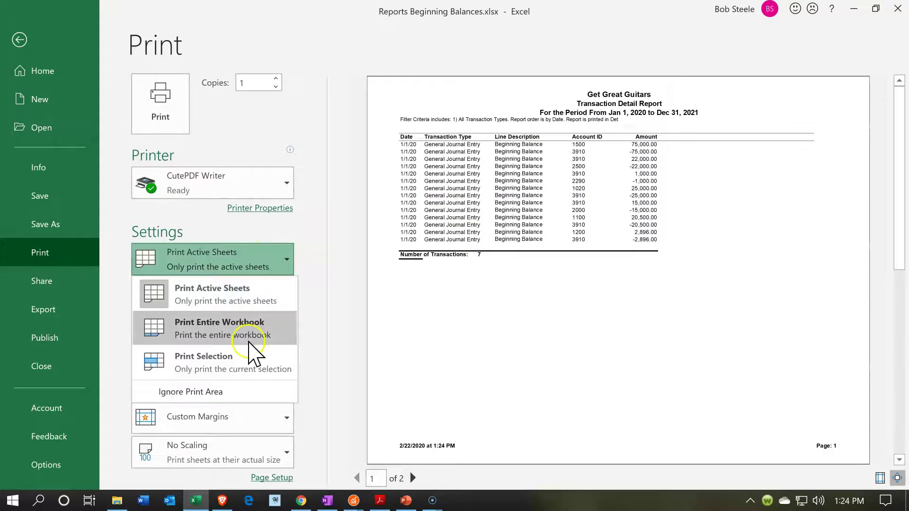
{"action": "left_click", "coordinate": [242, 327]}
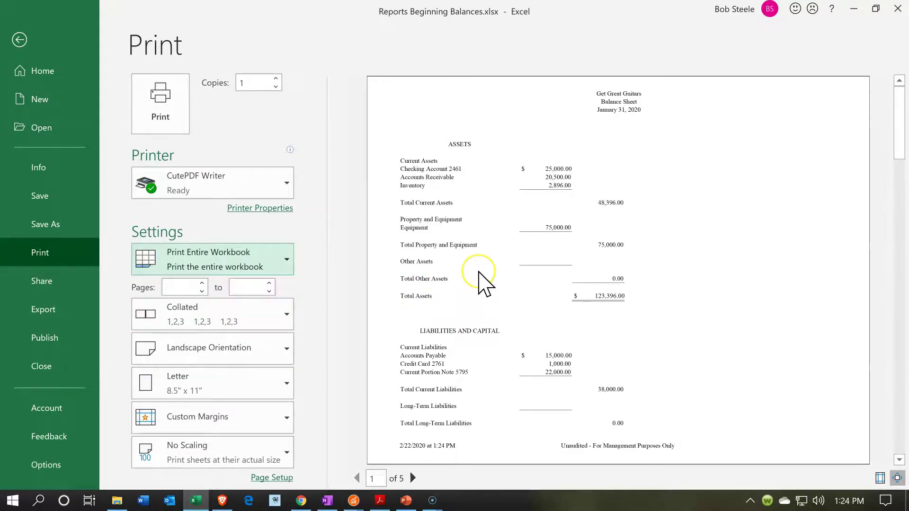
{"action": "scroll", "coordinate": [479, 273], "scroll_direction": "down", "scroll_amount": 1}
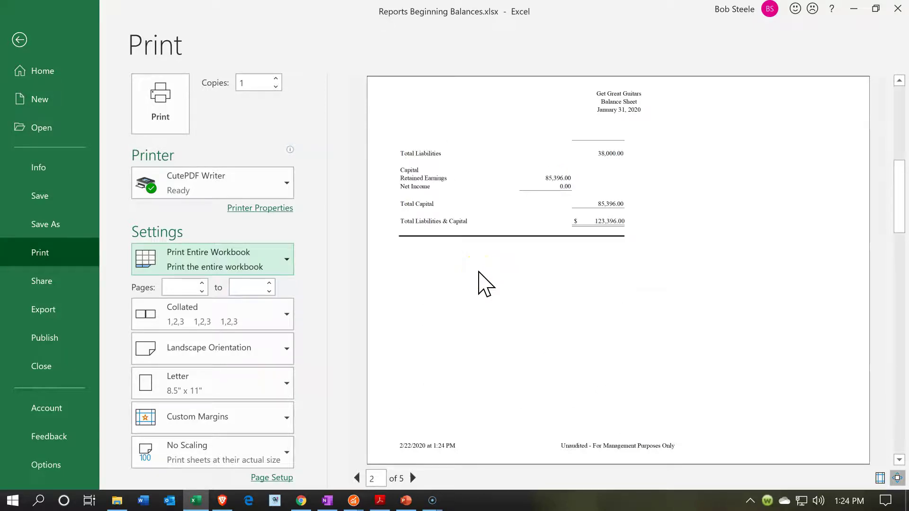
{"action": "scroll", "coordinate": [480, 273], "scroll_direction": "down", "scroll_amount": 1}
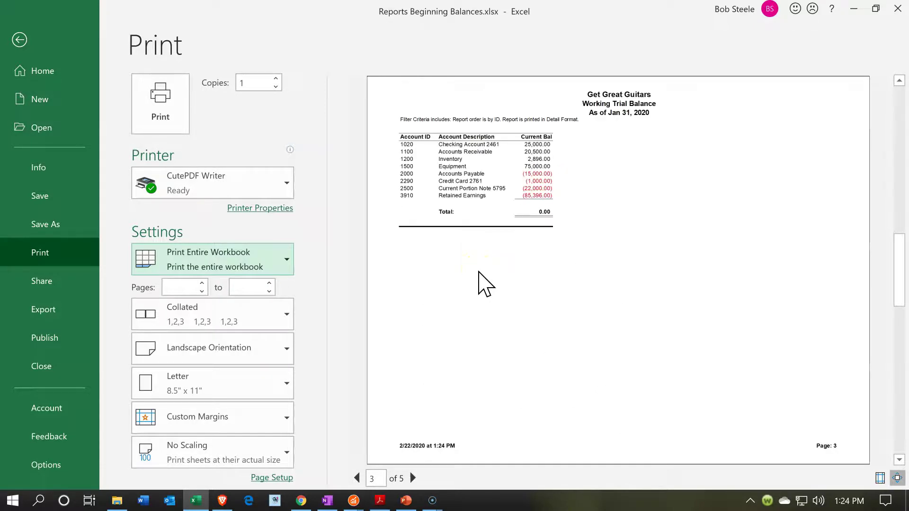
{"action": "scroll", "coordinate": [482, 284], "scroll_direction": "down", "scroll_amount": 1}
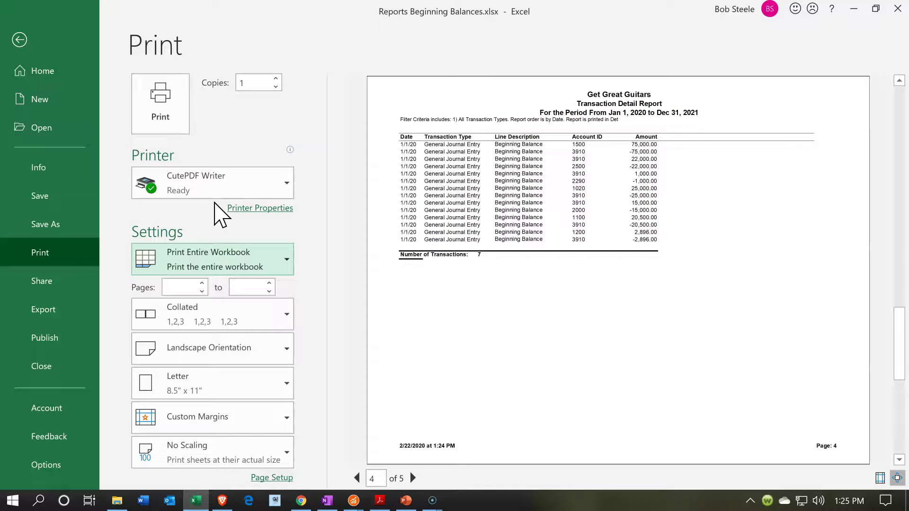
{"action": "scroll", "coordinate": [456, 242], "scroll_direction": "down", "scroll_amount": 1}
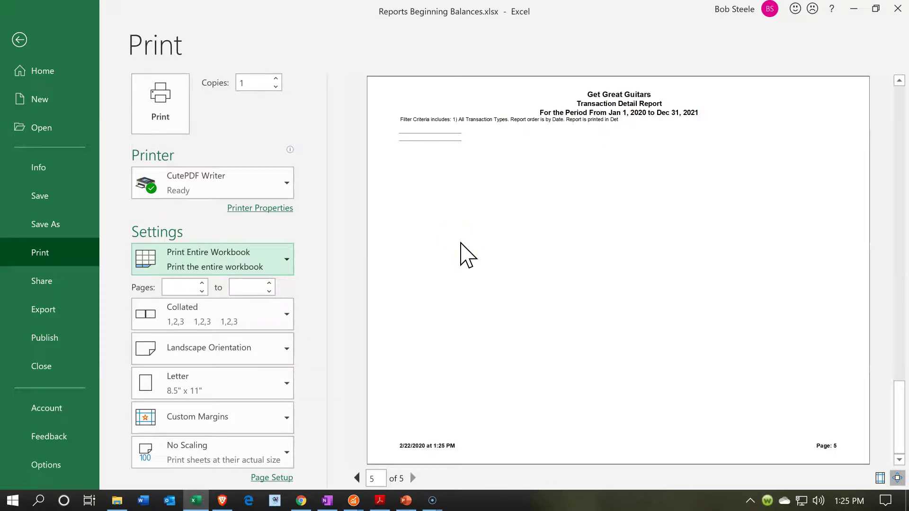
{"action": "scroll", "coordinate": [461, 243], "scroll_direction": "up", "scroll_amount": 1}
{"action": "left_click", "coordinate": [242, 270]}
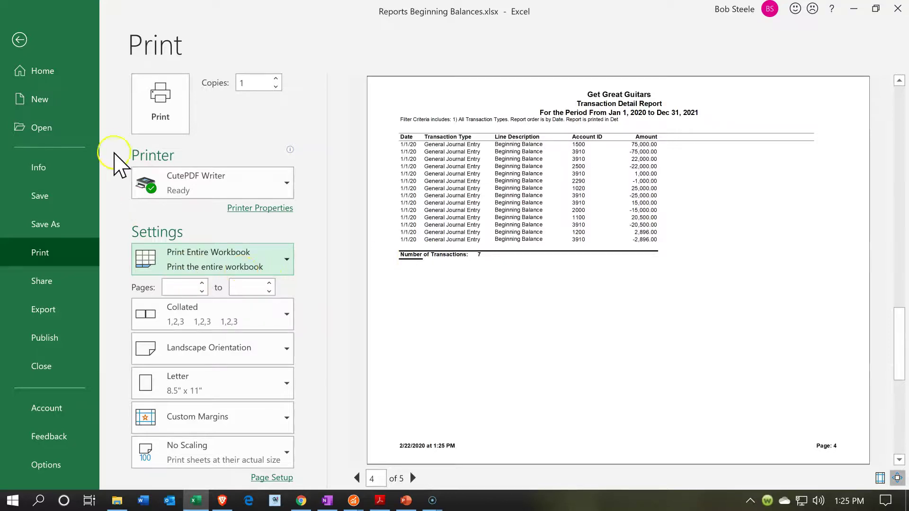
{"action": "left_click", "coordinate": [28, 50]}
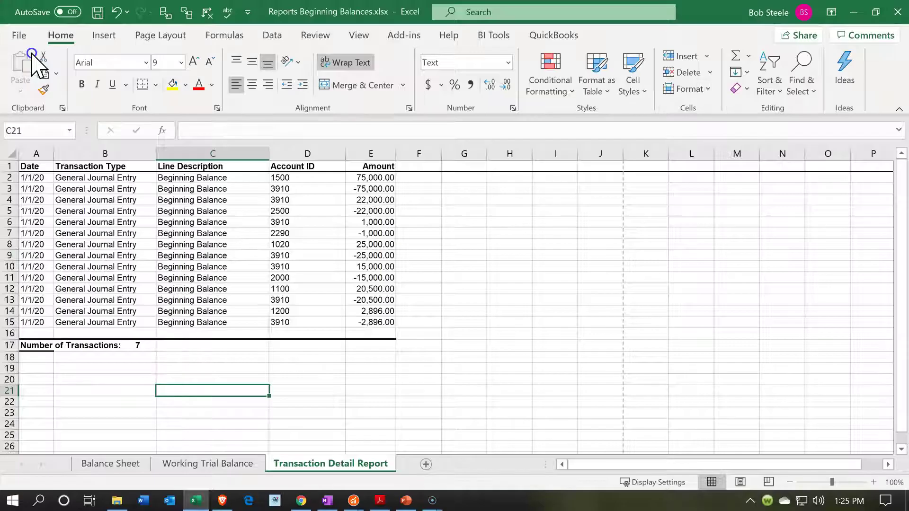
Delete the empty columns F to N beside the Amount column.
{"action": "left_click", "coordinate": [379, 407]}
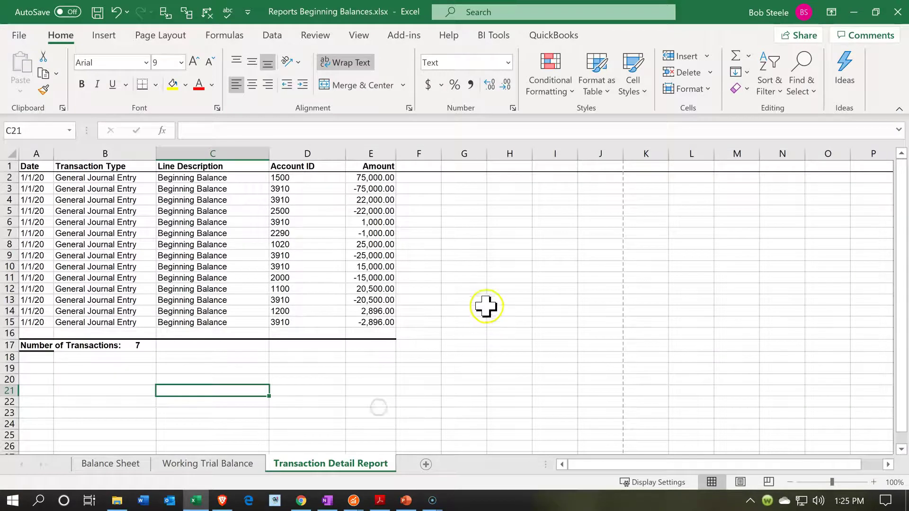
{"action": "left_click_drag", "start_coordinate": [434, 151], "coordinate": [771, 172]}
{"action": "right_click", "coordinate": [691, 279]}
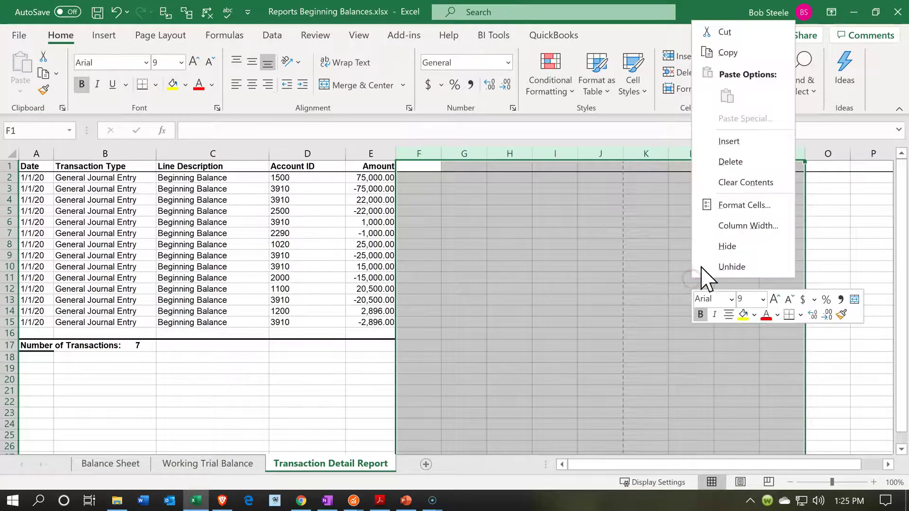
{"action": "left_click", "coordinate": [709, 163]}
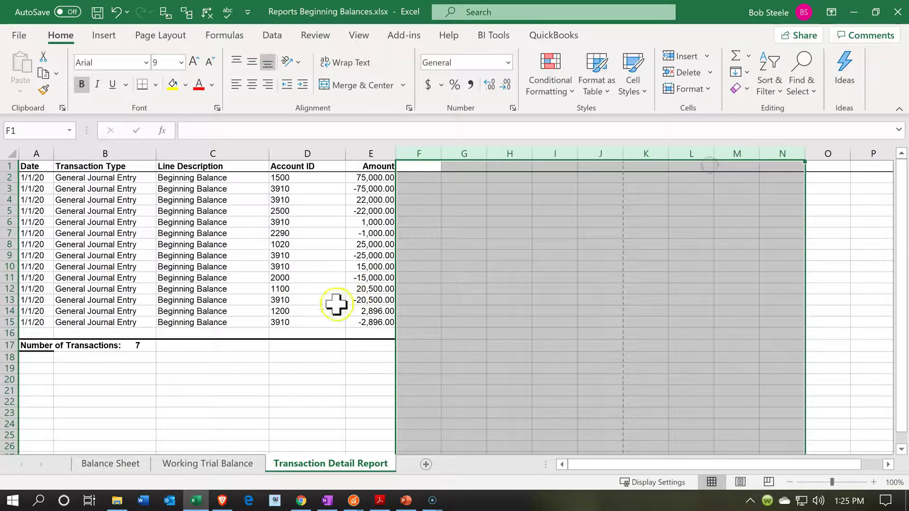
Delete the empty rows 20 to 349 below the Number of Transactions line.
{"action": "left_click_drag", "start_coordinate": [19, 381], "coordinate": [16, 456]}
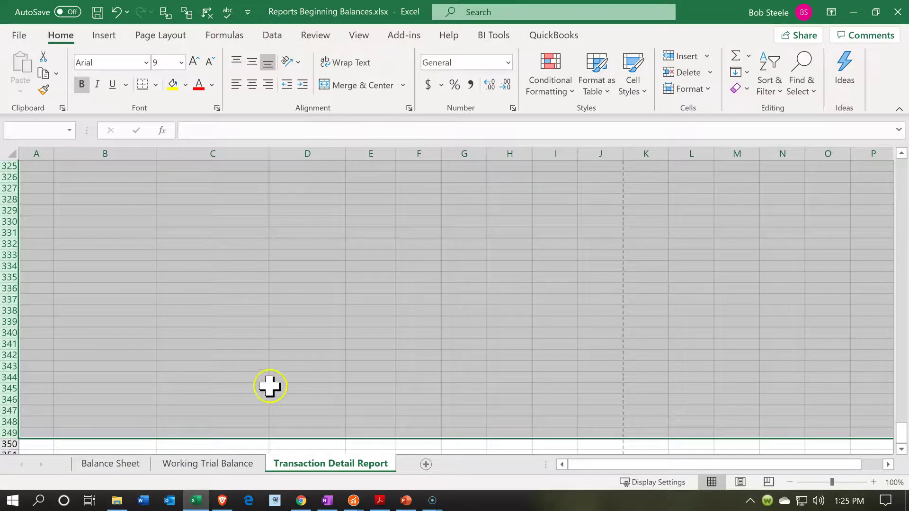
{"action": "right_click", "coordinate": [308, 299]}
{"action": "left_click", "coordinate": [352, 182]}
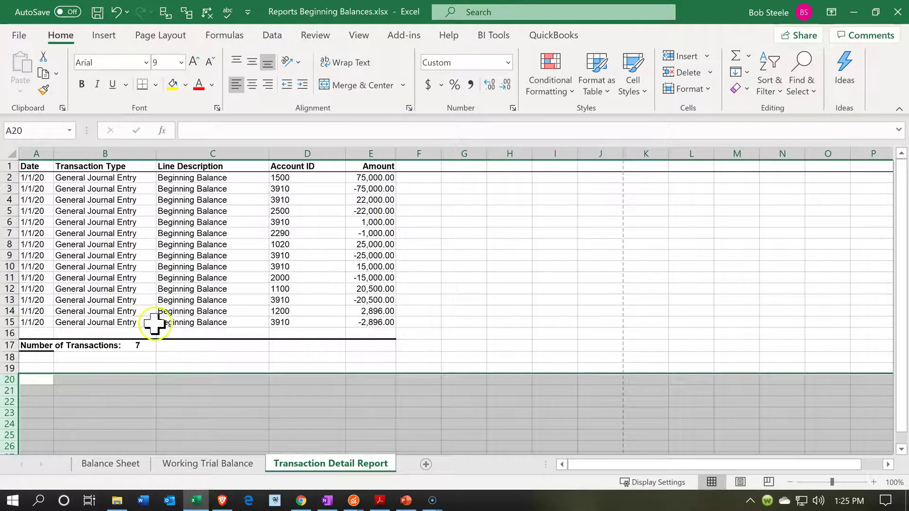
Check the print preview, print the entire workbook with CutePDF Writer, and save it as Reports Beginning Balances.pdf in Section 6.
{"action": "left_click", "coordinate": [13, 37]}
{"action": "left_click", "coordinate": [73, 250]}
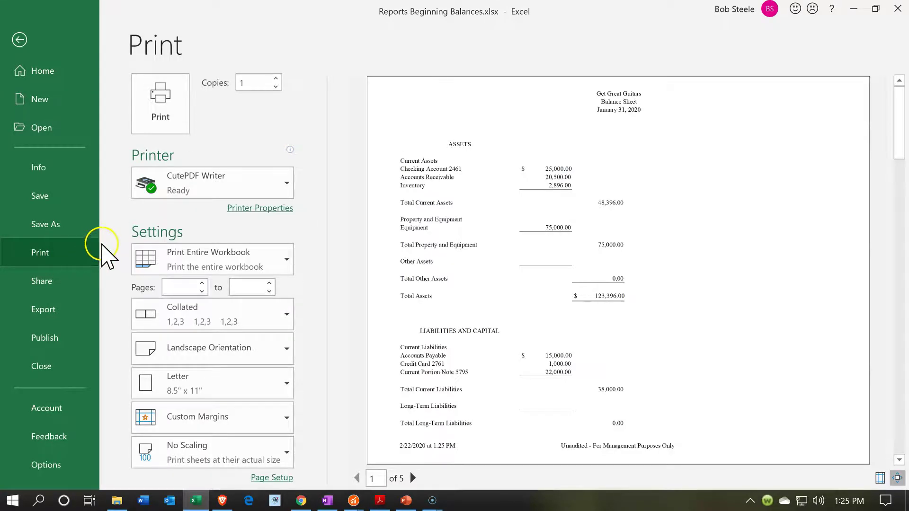
{"action": "scroll", "coordinate": [535, 274], "scroll_direction": "down", "scroll_amount": 1}
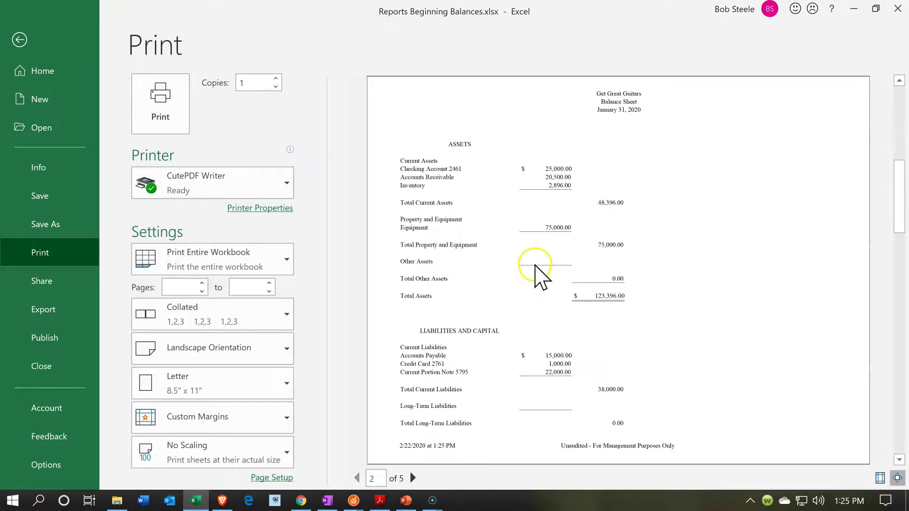
{"action": "scroll", "coordinate": [535, 274], "scroll_direction": "down", "scroll_amount": 1}
{"action": "scroll", "coordinate": [538, 277], "scroll_direction": "down", "scroll_amount": 2}
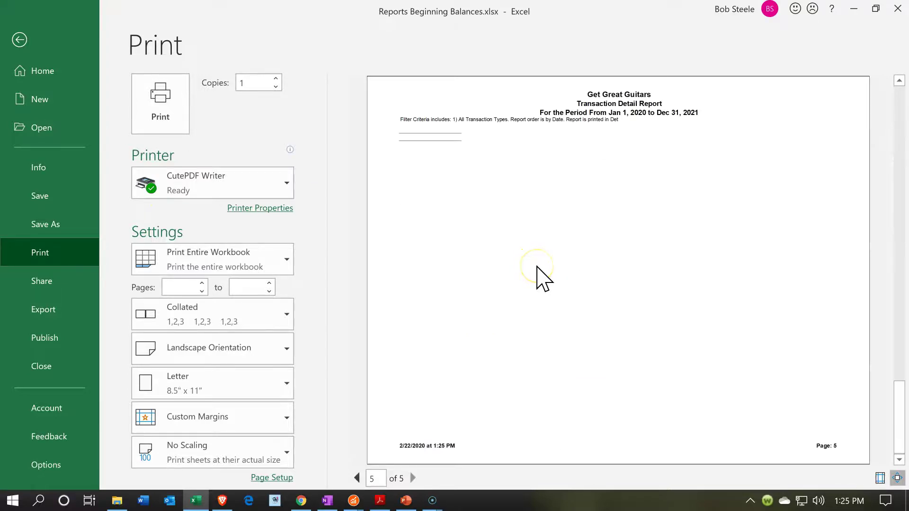
{"action": "scroll", "coordinate": [537, 268], "scroll_direction": "up", "scroll_amount": 1}
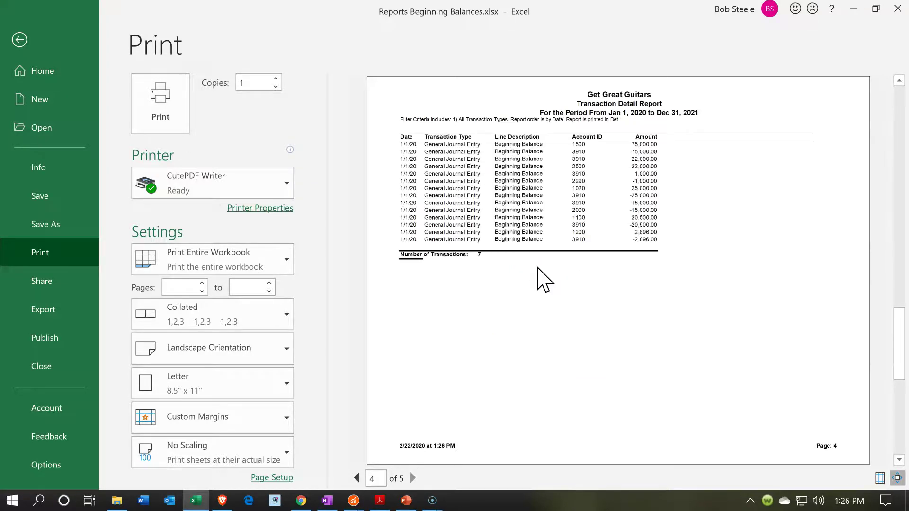
{"action": "scroll", "coordinate": [537, 268], "scroll_direction": "down", "scroll_amount": 1}
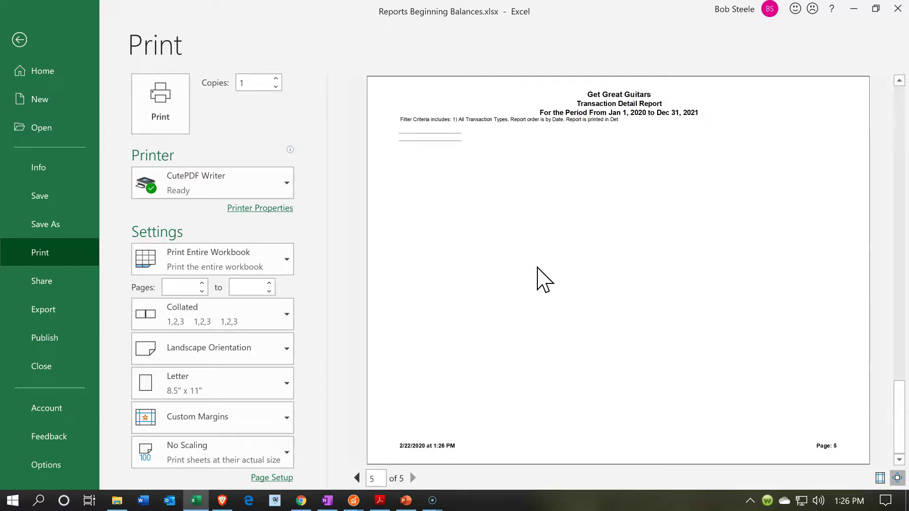
{"action": "scroll", "coordinate": [538, 268], "scroll_direction": "up", "scroll_amount": 1}
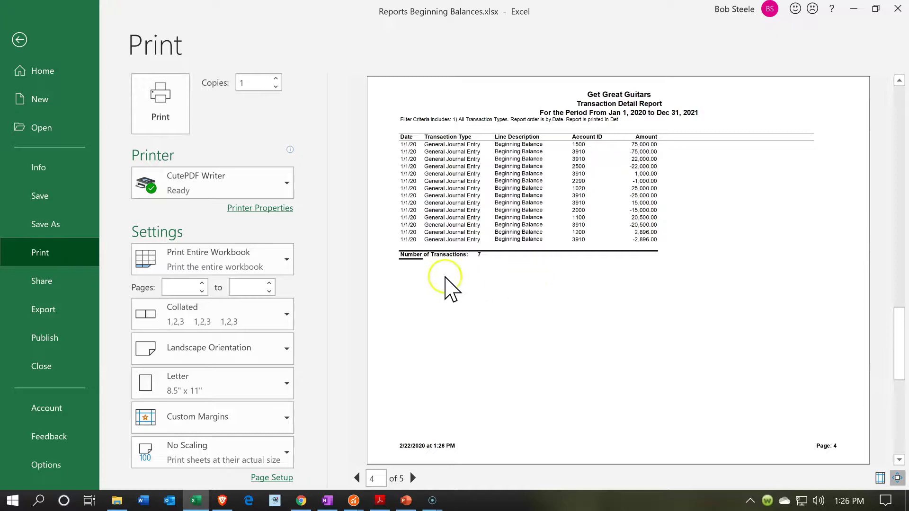
{"action": "left_click", "coordinate": [163, 116]}
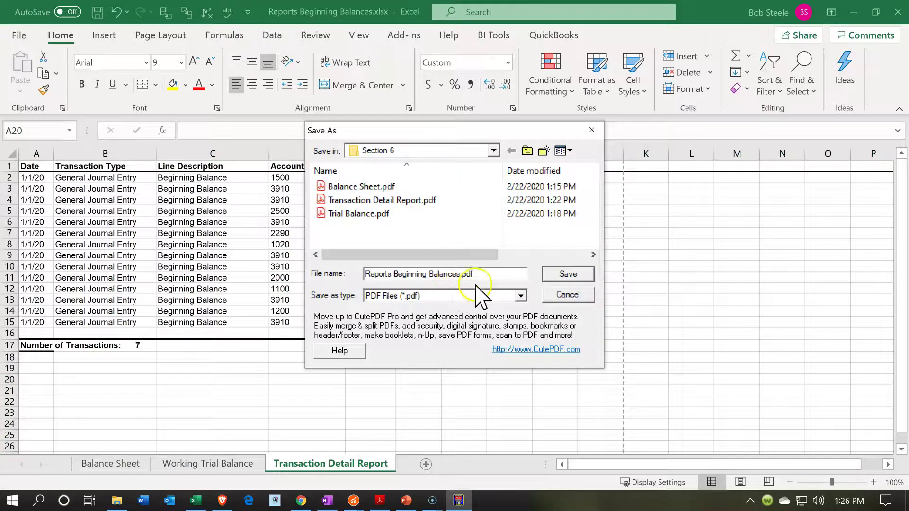
{"action": "left_click", "coordinate": [553, 276]}
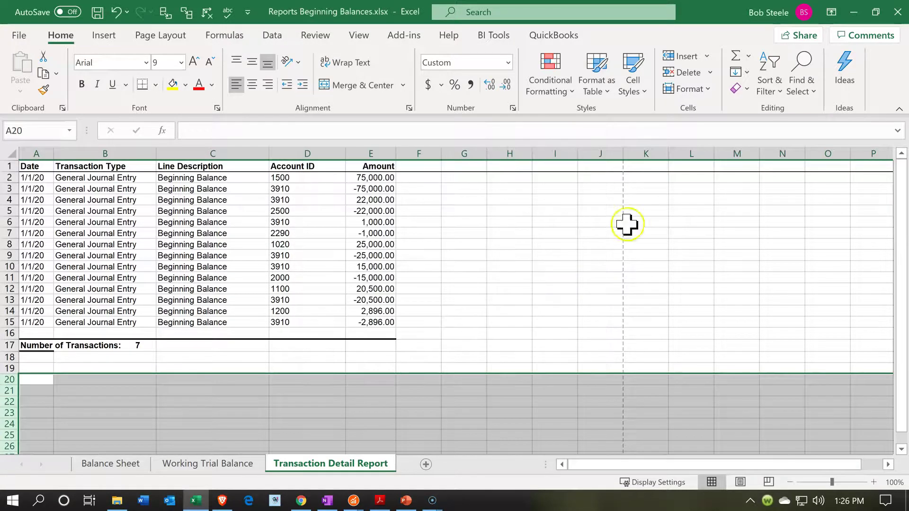
Minimize the workbook, trial balance and Sage 50 windows and close the report selection window to reach the desktop.
{"action": "left_click", "coordinate": [854, 14]}
{"action": "left_click", "coordinate": [826, 8]}
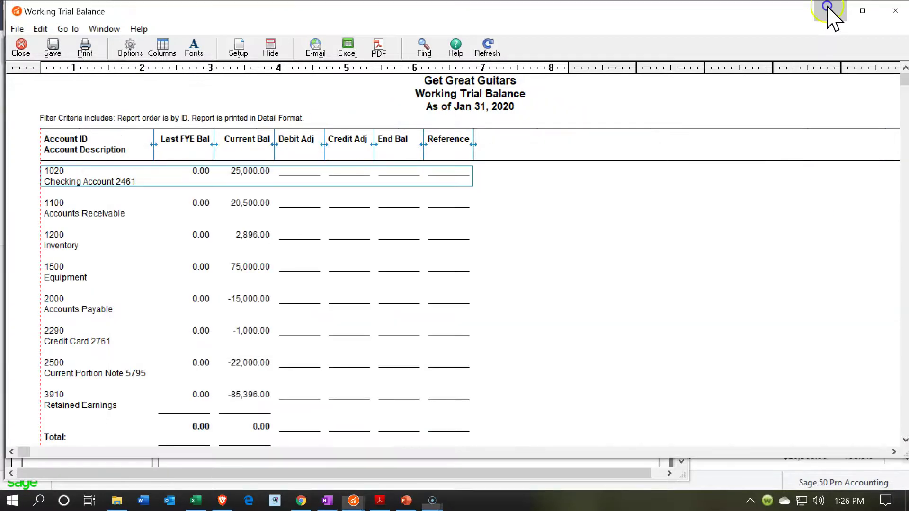
{"action": "left_click", "coordinate": [828, 10]}
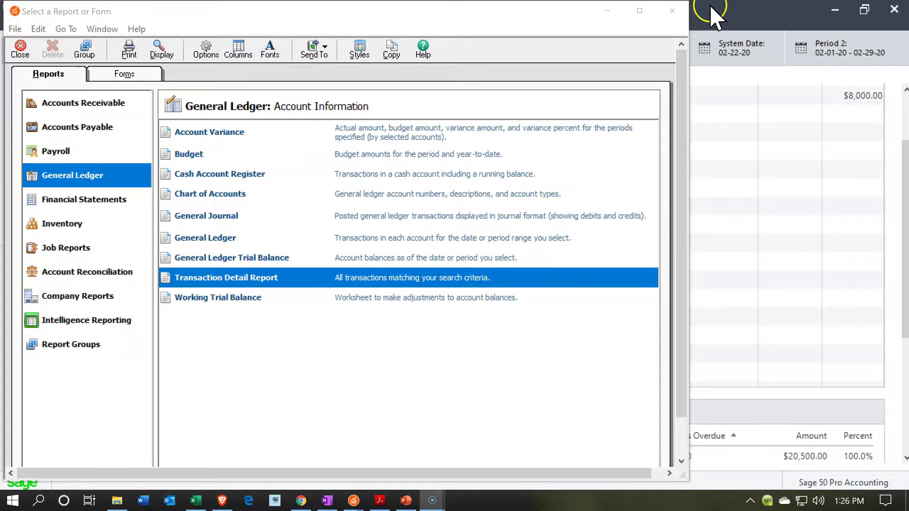
{"action": "left_click", "coordinate": [670, 10]}
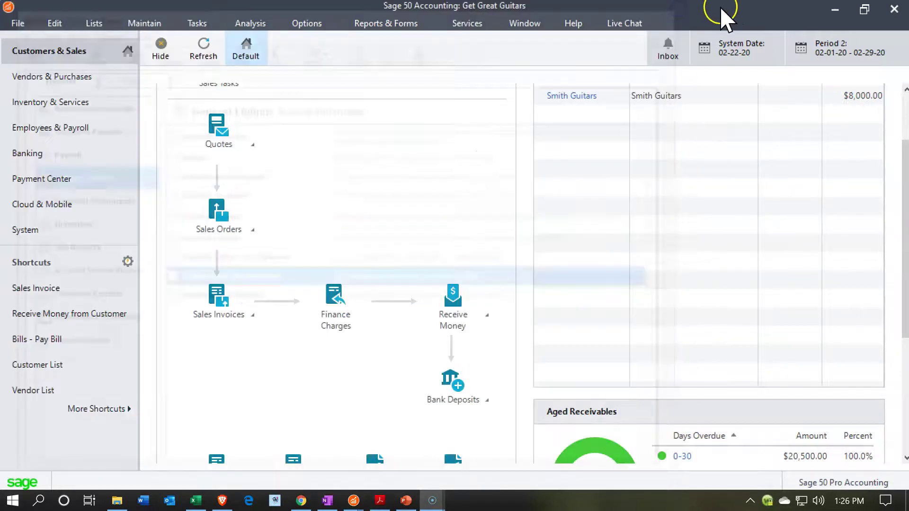
{"action": "left_click", "coordinate": [826, 9]}
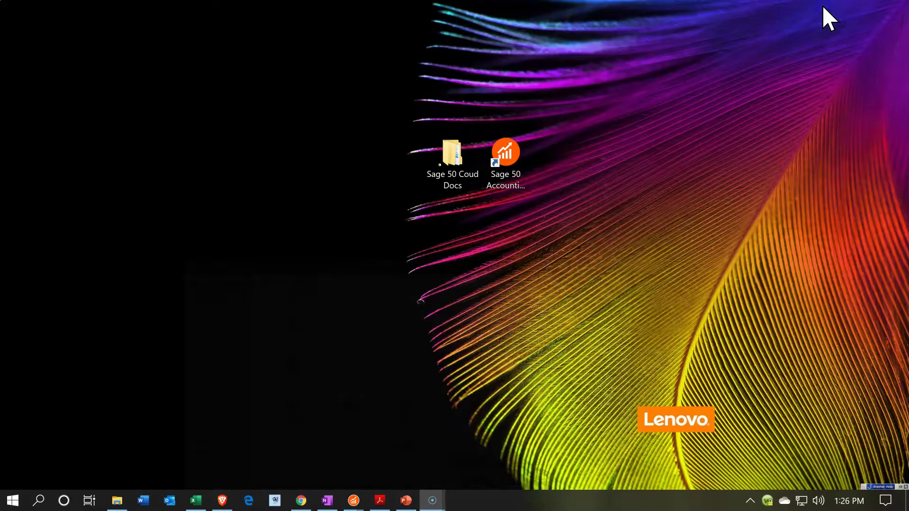
Open the Sage 50 Coud Docs folder from the desktop, maximize its window, and open the Section 6 folder.
{"action": "double_click", "coordinate": [446, 169]}
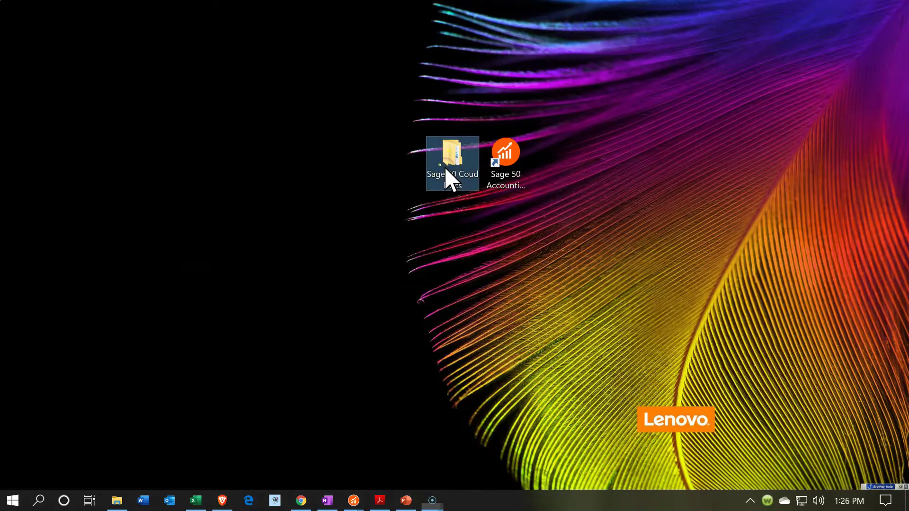
{"action": "left_click", "coordinate": [522, 274]}
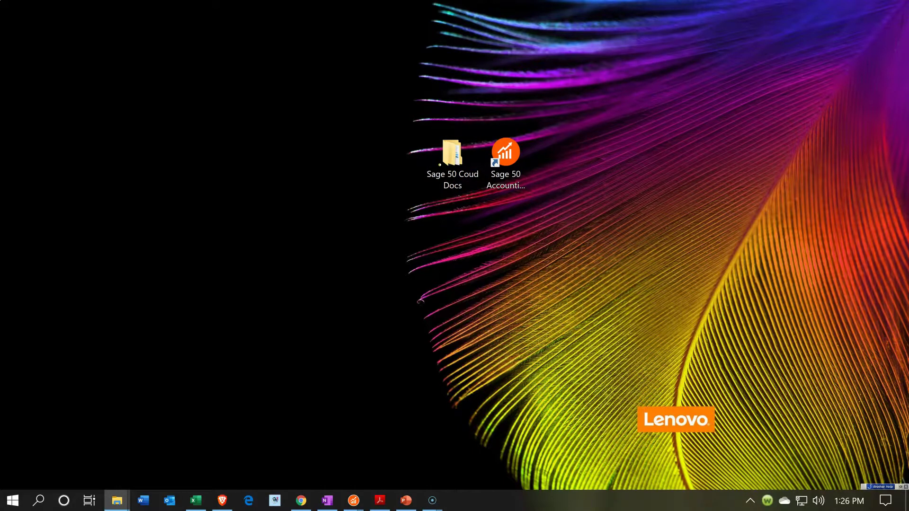
{"action": "left_click_drag", "start_coordinate": [336, 500], "coordinate": [295, 57]}
{"action": "left_click", "coordinate": [316, 46]}
{"action": "left_click", "coordinate": [308, 60]}
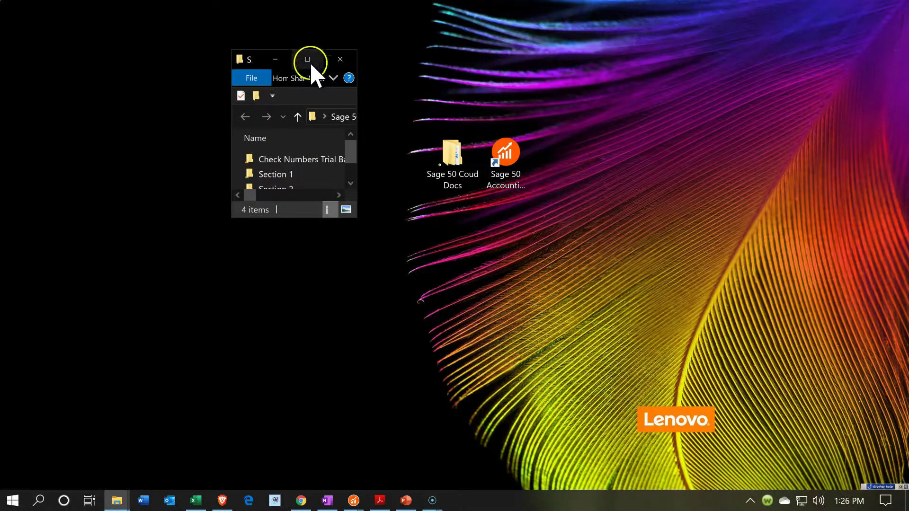
{"action": "left_click", "coordinate": [304, 153]}
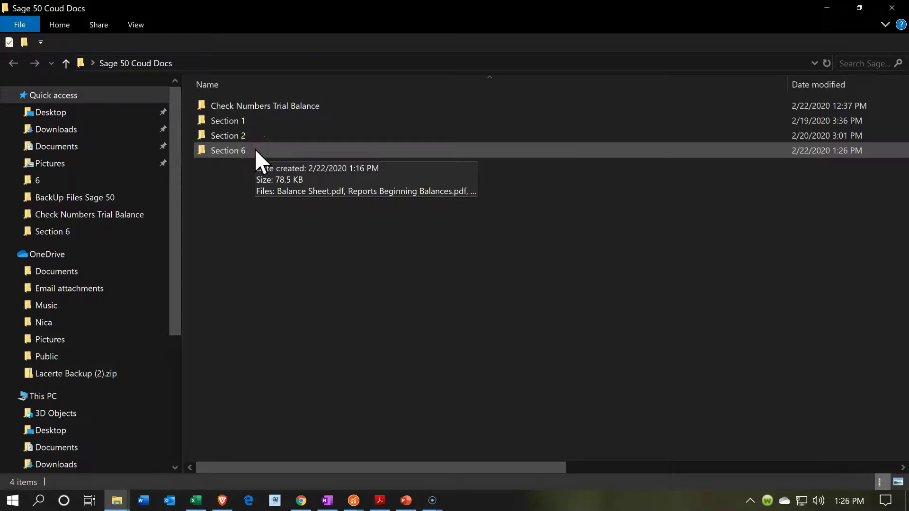
{"action": "double_click", "coordinate": [254, 148]}
{"action": "left_click", "coordinate": [251, 226]}
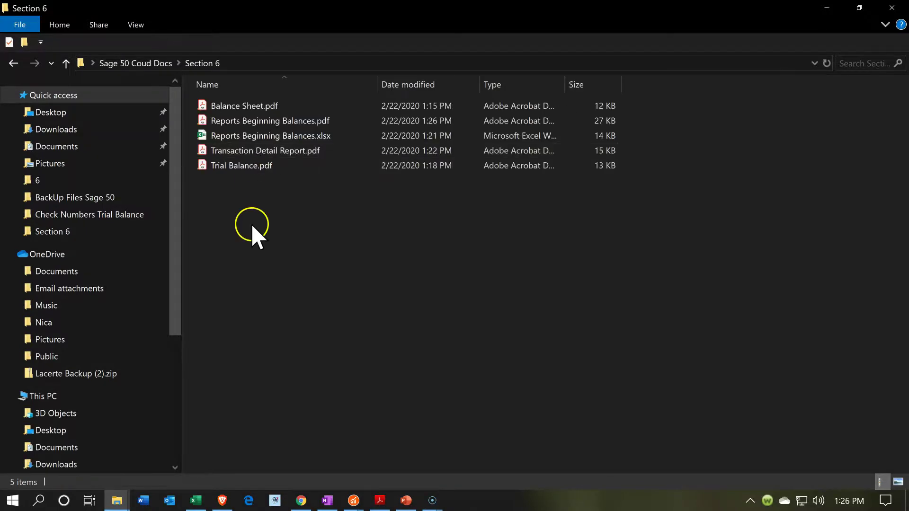
Create a new folder named Beginning Balance Reports in Section 6.
{"action": "right_click", "coordinate": [251, 225]}
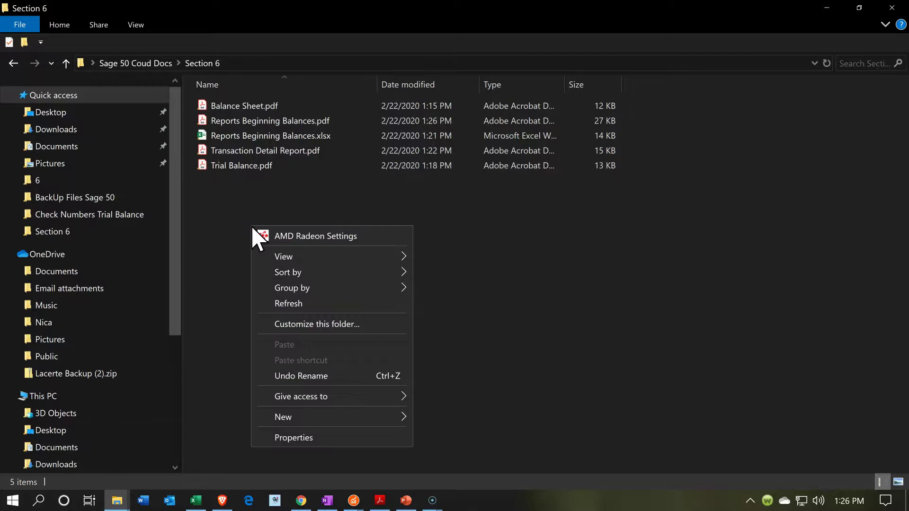
{"action": "left_click", "coordinate": [338, 417]}
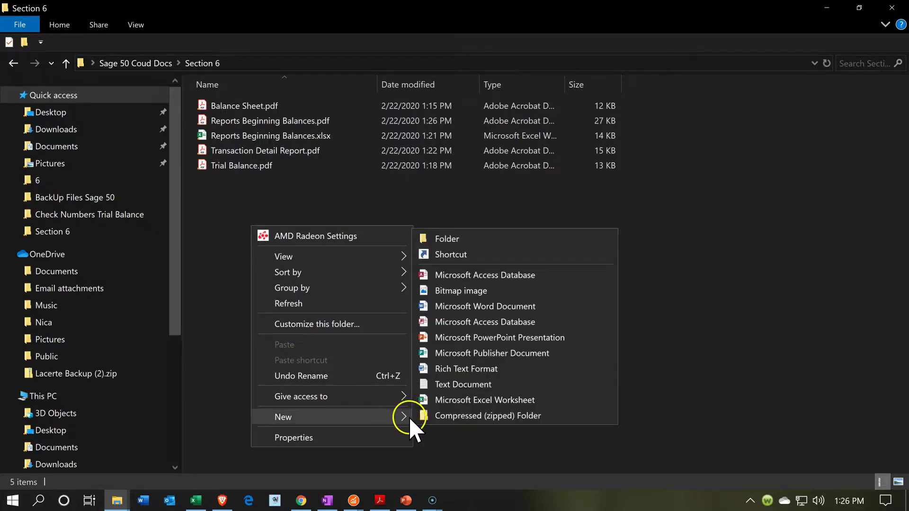
{"action": "left_click", "coordinate": [456, 238]}
{"action": "type", "text": "Be"}
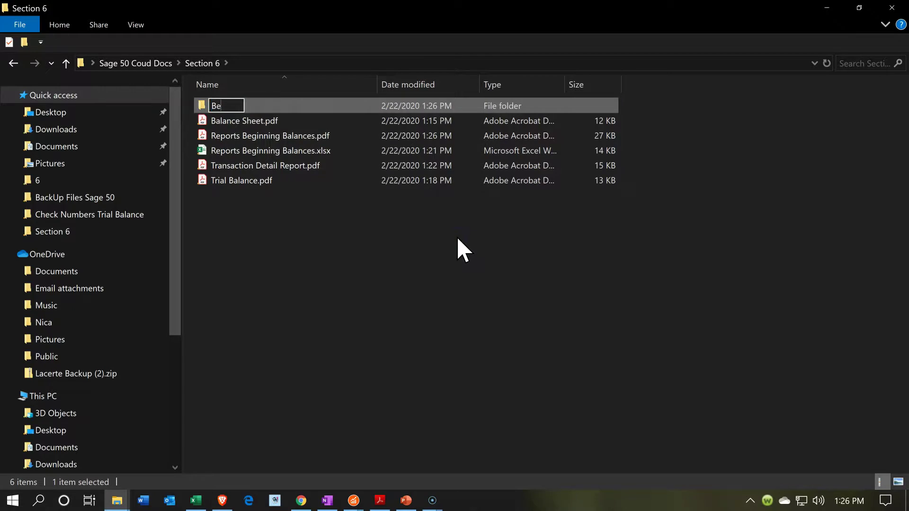
{"action": "type", "text": "ginning Balance Reports"}
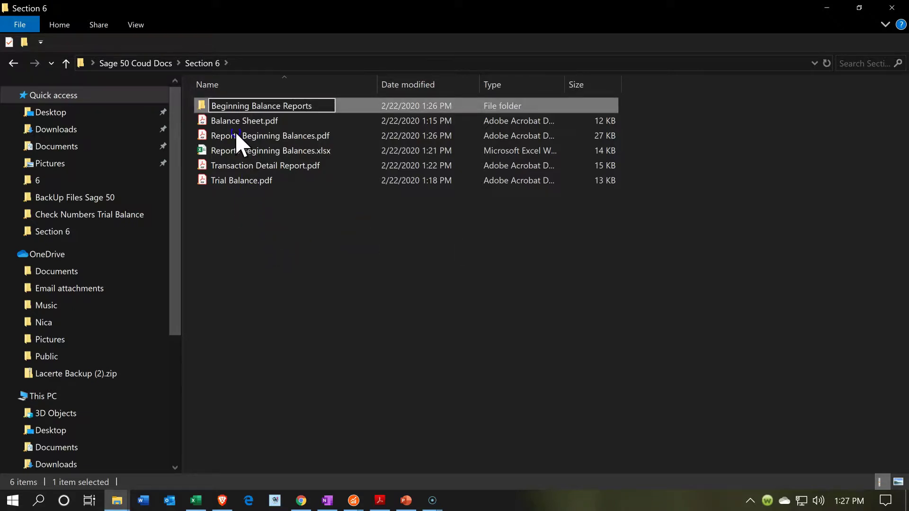
{"action": "left_click", "coordinate": [265, 246]}
Move Balance Sheet.pdf, Transaction Detail Report.pdf and Trial Balance.pdf into the Beginning Balance Reports folder.
{"action": "left_click_drag", "start_coordinate": [236, 123], "coordinate": [233, 113]}
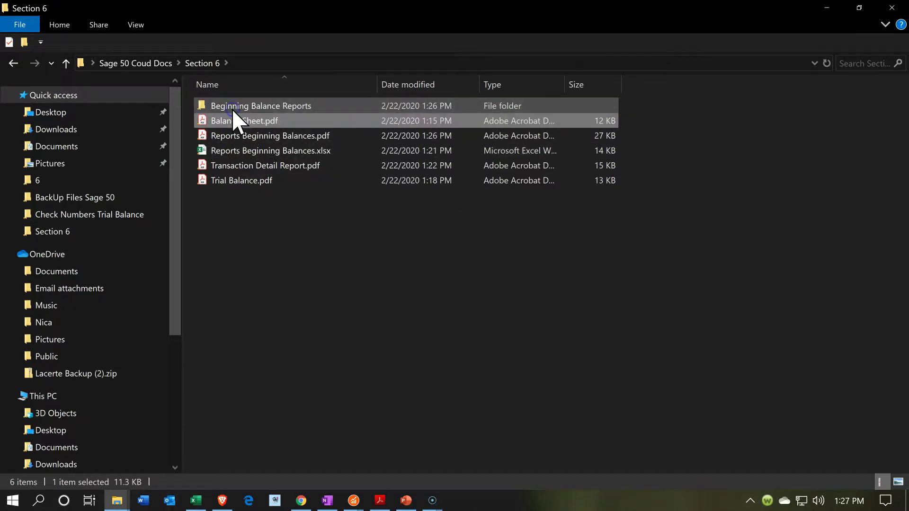
{"action": "left_click_drag", "start_coordinate": [219, 150], "coordinate": [218, 111]}
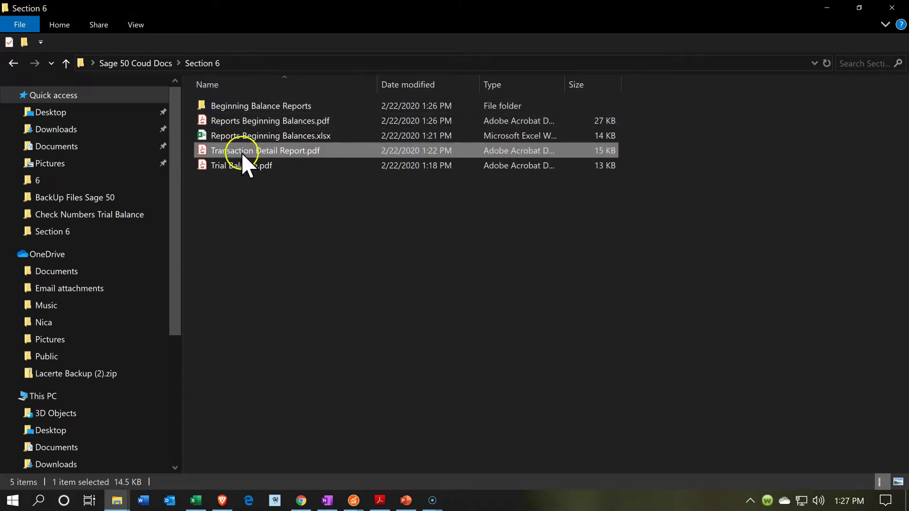
{"action": "left_click", "coordinate": [221, 141]}
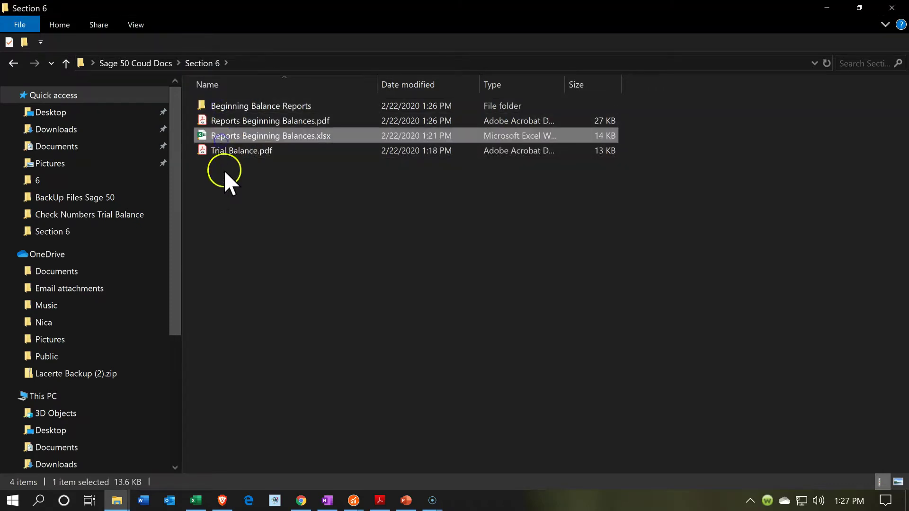
{"action": "left_click", "coordinate": [224, 169]}
{"action": "left_click_drag", "start_coordinate": [222, 152], "coordinate": [223, 113]}
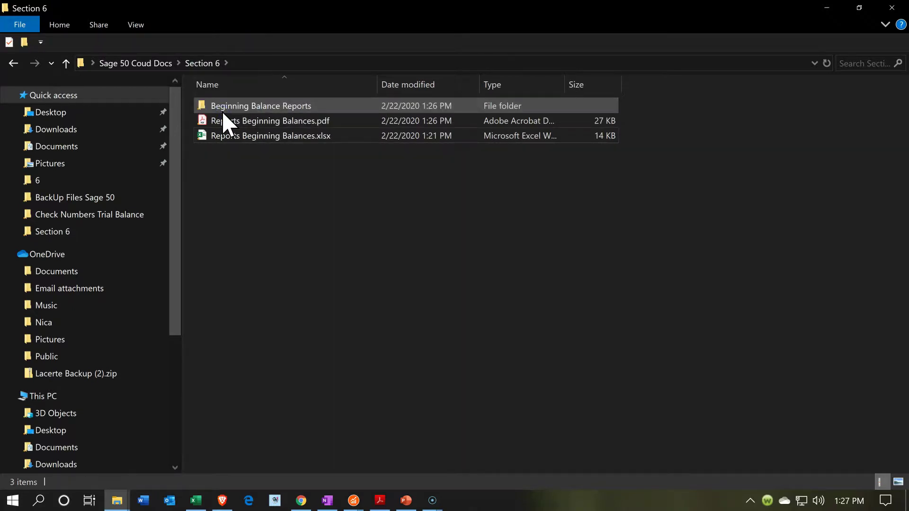
View the Send to options for the Beginning Balance Reports folder, and dismiss them without choosing one.
{"action": "left_click", "coordinate": [223, 101]}
{"action": "right_click", "coordinate": [223, 102]}
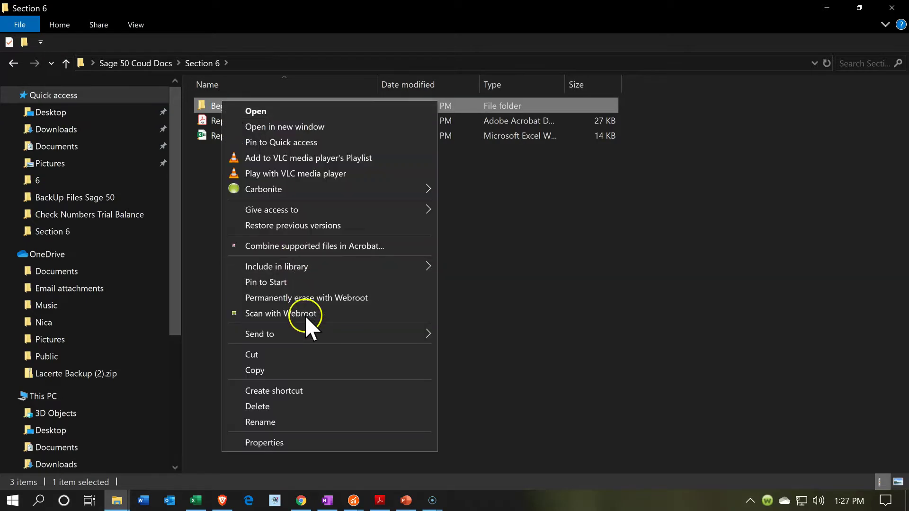
{"action": "mouse_move", "coordinate": [309, 332]}
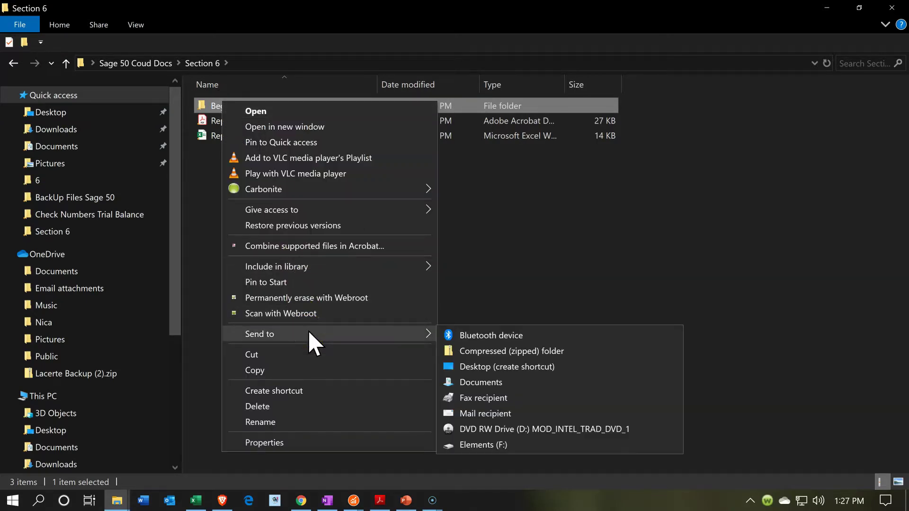
{"action": "left_click", "coordinate": [487, 295]}
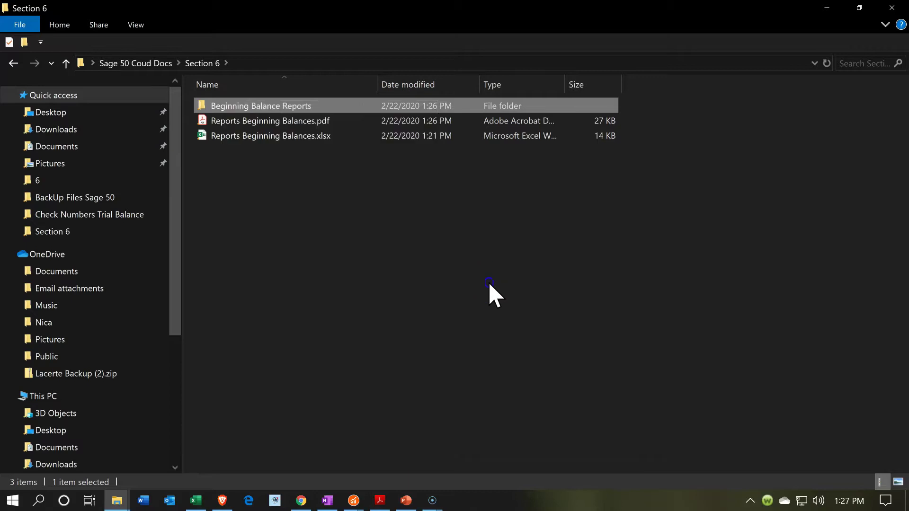
Open Reports Beginning Balances.pdf in Adobe Acrobat Reader and review its balance sheet, trial balance and transaction detail pages.
{"action": "double_click", "coordinate": [225, 124]}
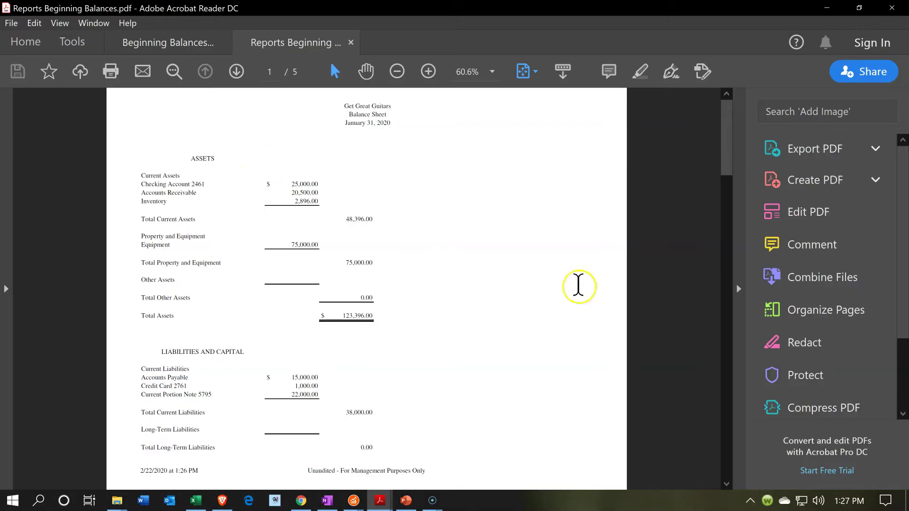
{"action": "scroll", "coordinate": [457, 335], "scroll_direction": "down", "scroll_amount": 1}
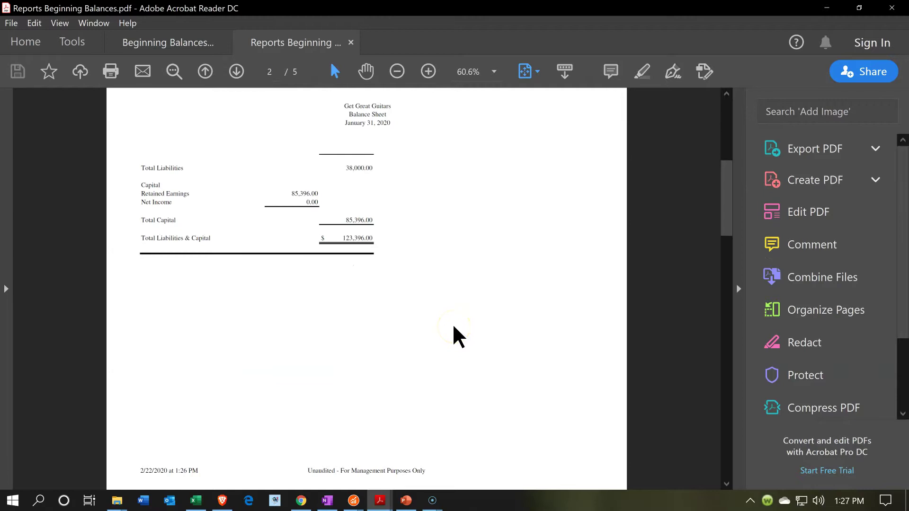
{"action": "scroll", "coordinate": [453, 336], "scroll_direction": "down", "scroll_amount": 1}
{"action": "scroll", "coordinate": [454, 327], "scroll_direction": "down", "scroll_amount": 2}
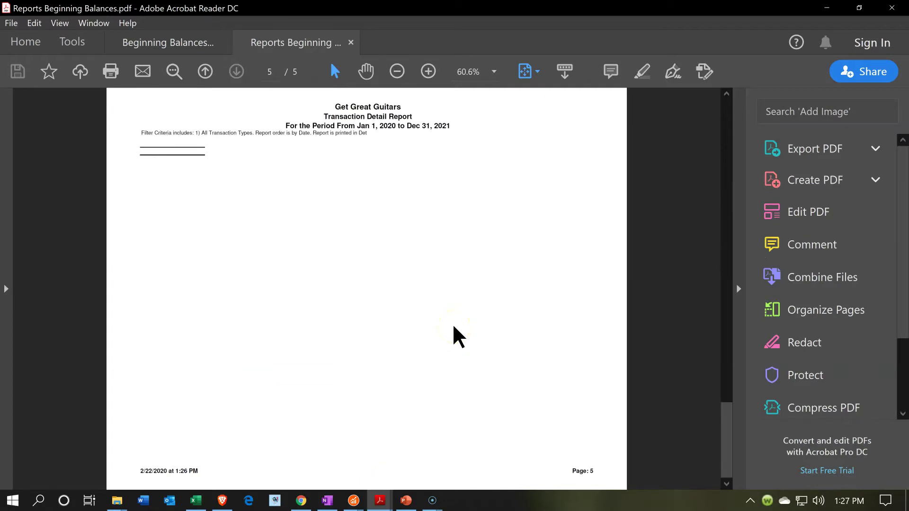
{"action": "scroll", "coordinate": [455, 336], "scroll_direction": "up", "scroll_amount": 1}
{"action": "scroll", "coordinate": [454, 336], "scroll_direction": "down", "scroll_amount": 1}
{"action": "scroll", "coordinate": [457, 337], "scroll_direction": "up", "scroll_amount": 1}
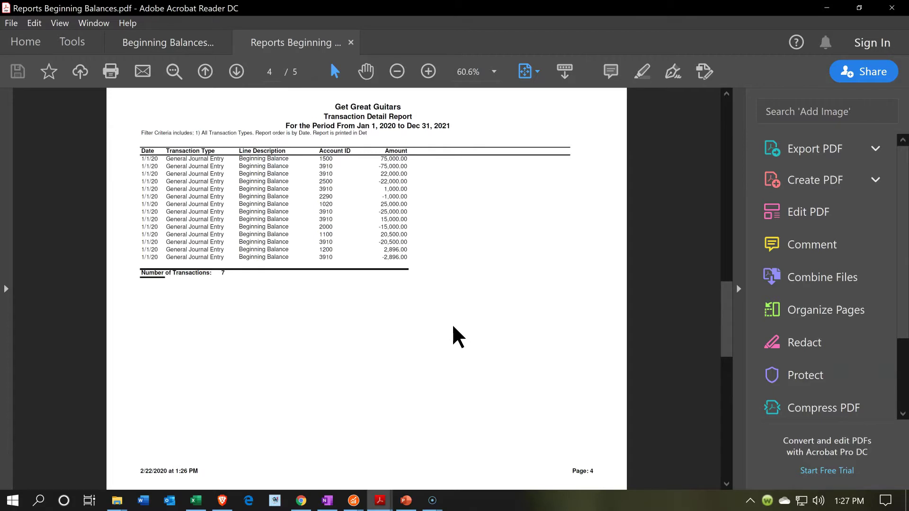
{"action": "scroll", "coordinate": [455, 331], "scroll_direction": "up", "scroll_amount": 1}
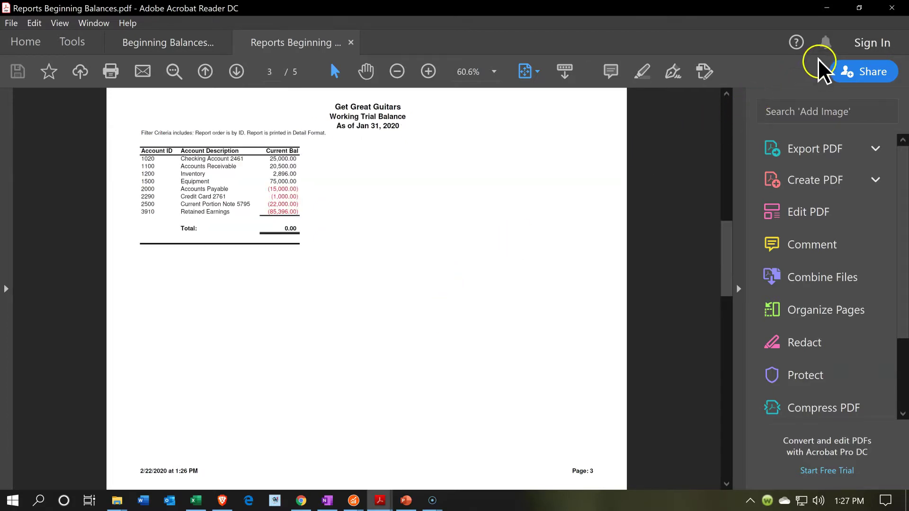